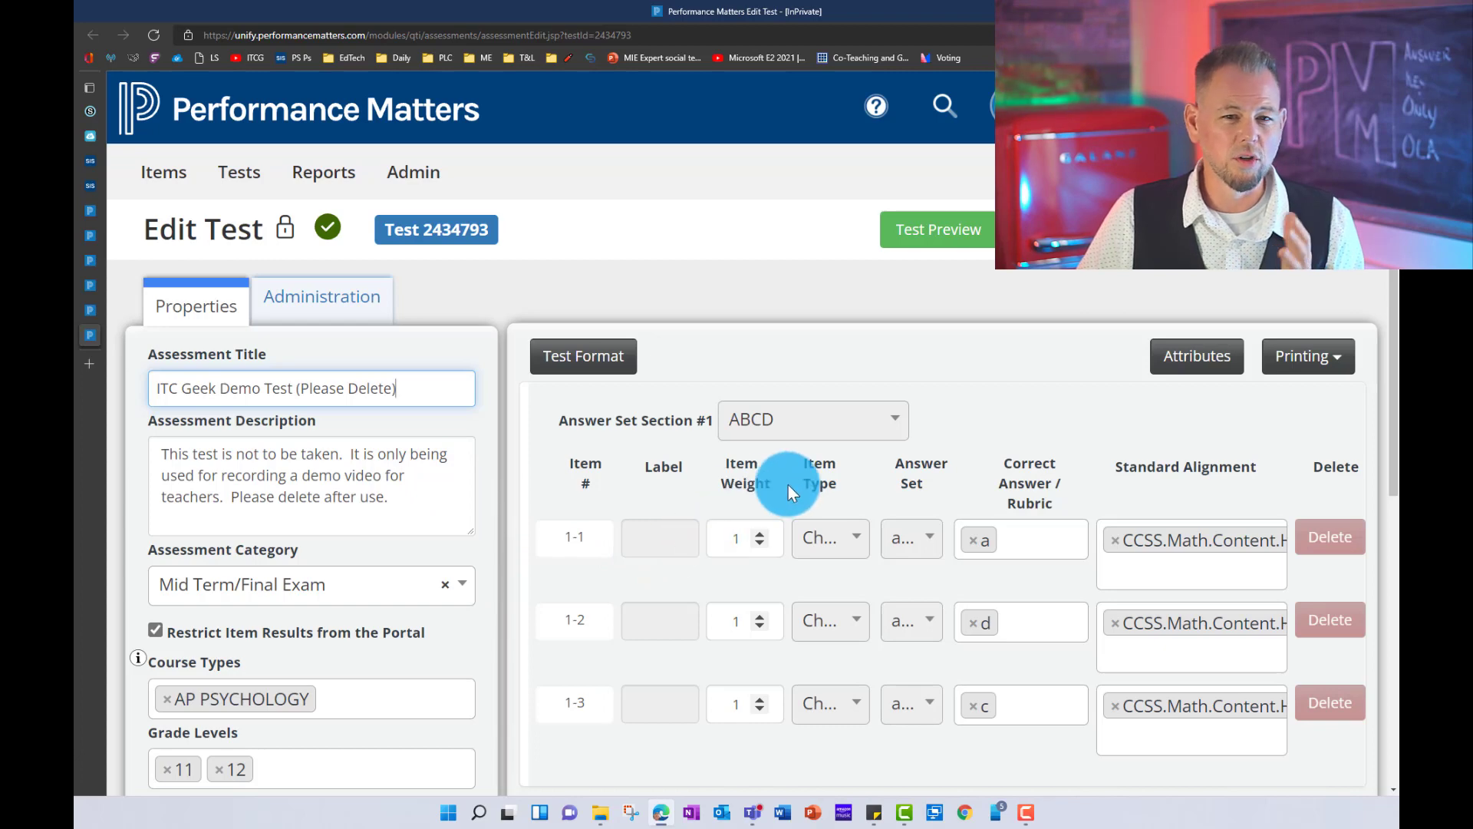
Step: Preview the ITC Geek Demo Test as a student, passing the tools and instructions pages to start the test
key(ctrl+minus)
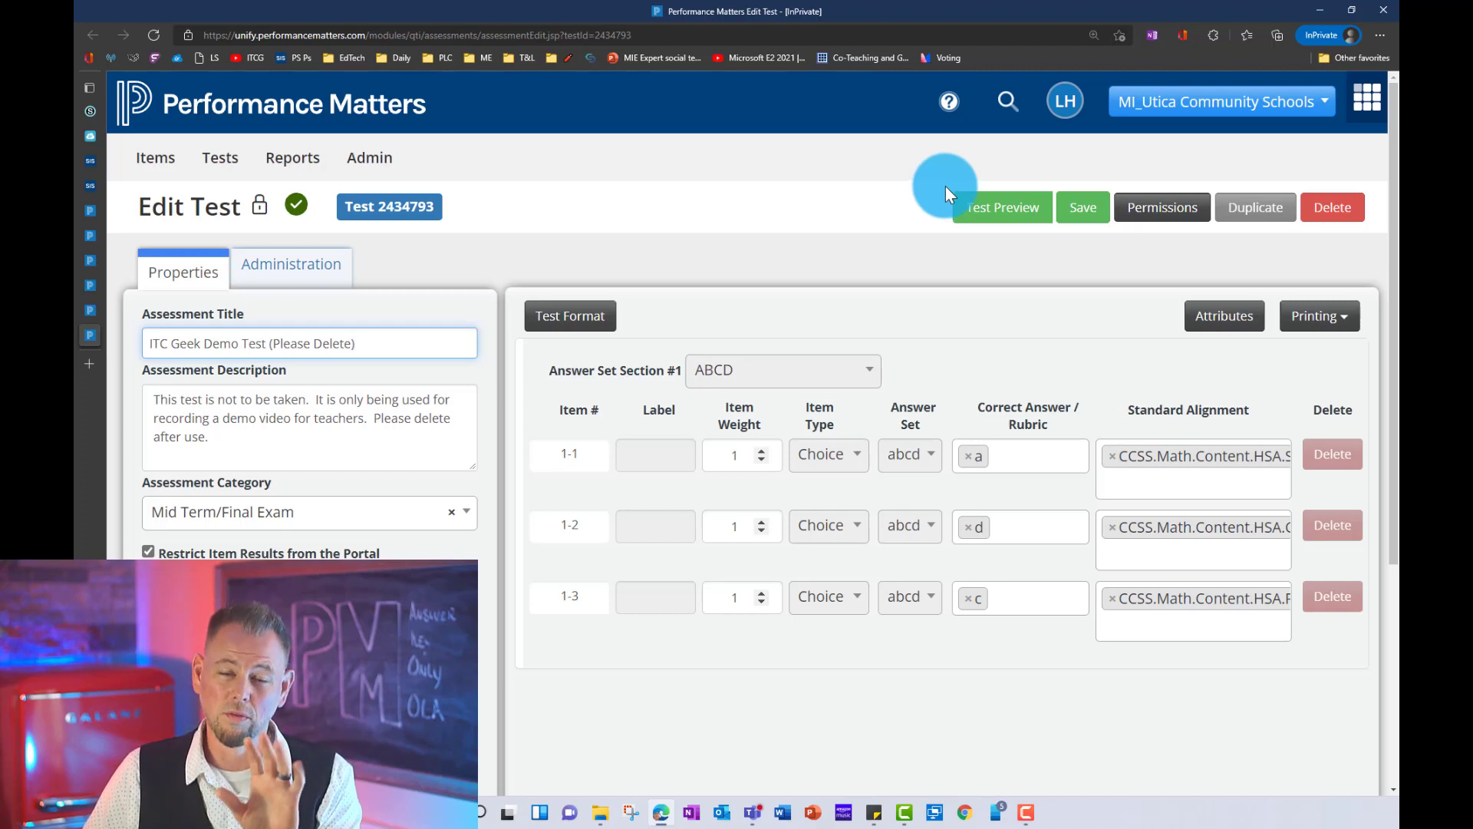
click(997, 219)
click(996, 244)
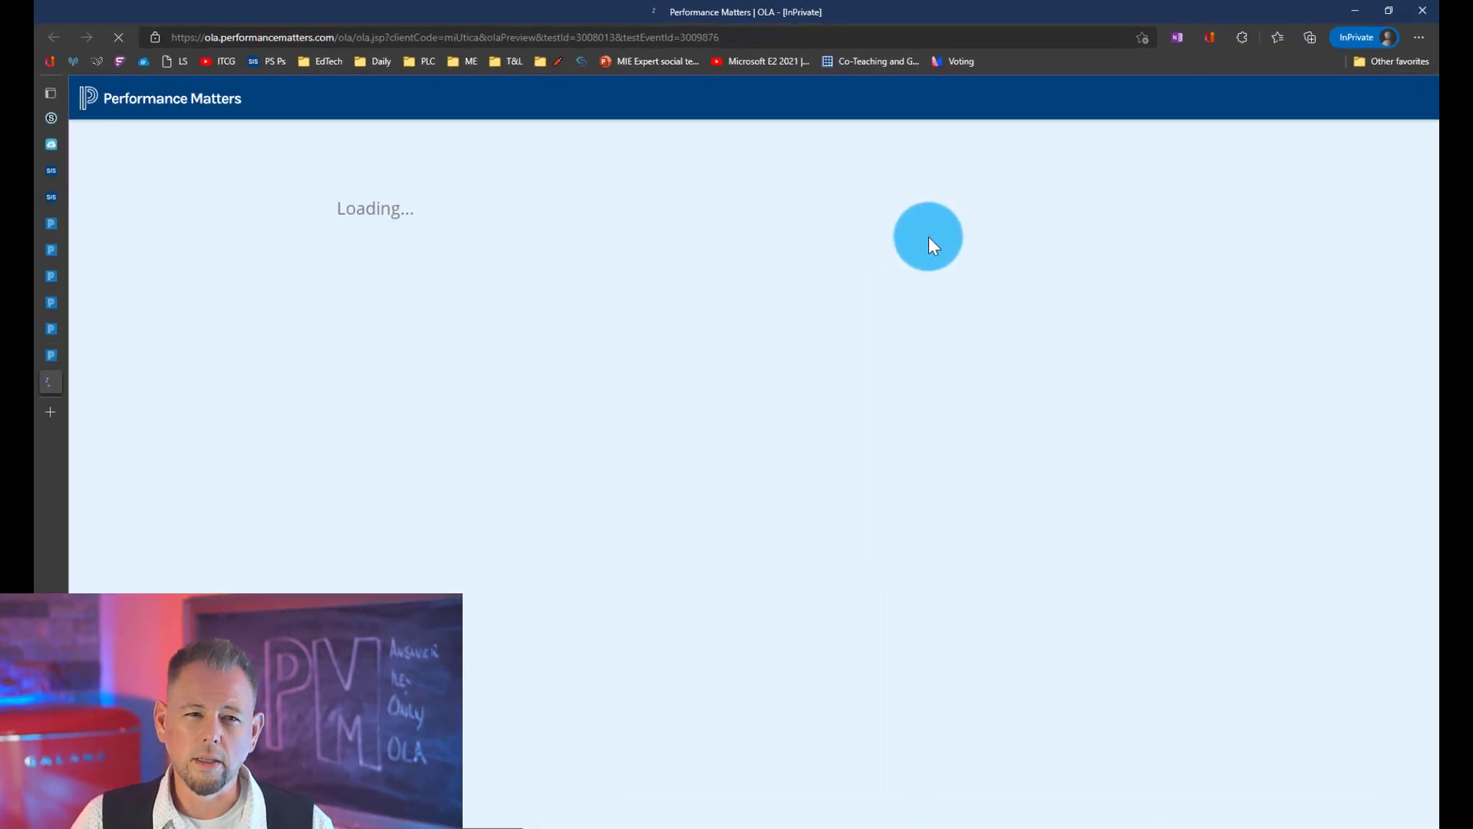
click(1030, 277)
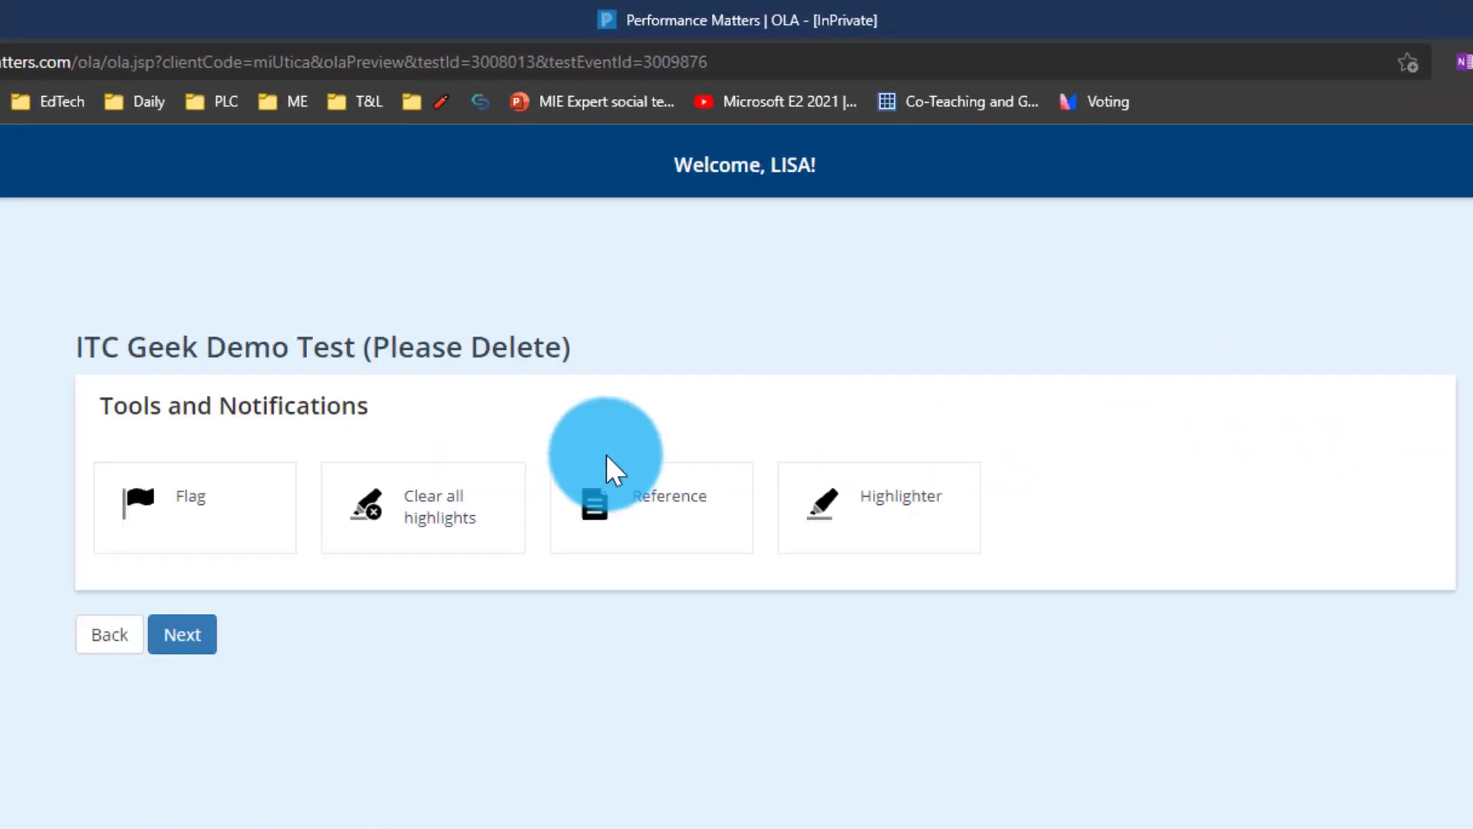
click(182, 639)
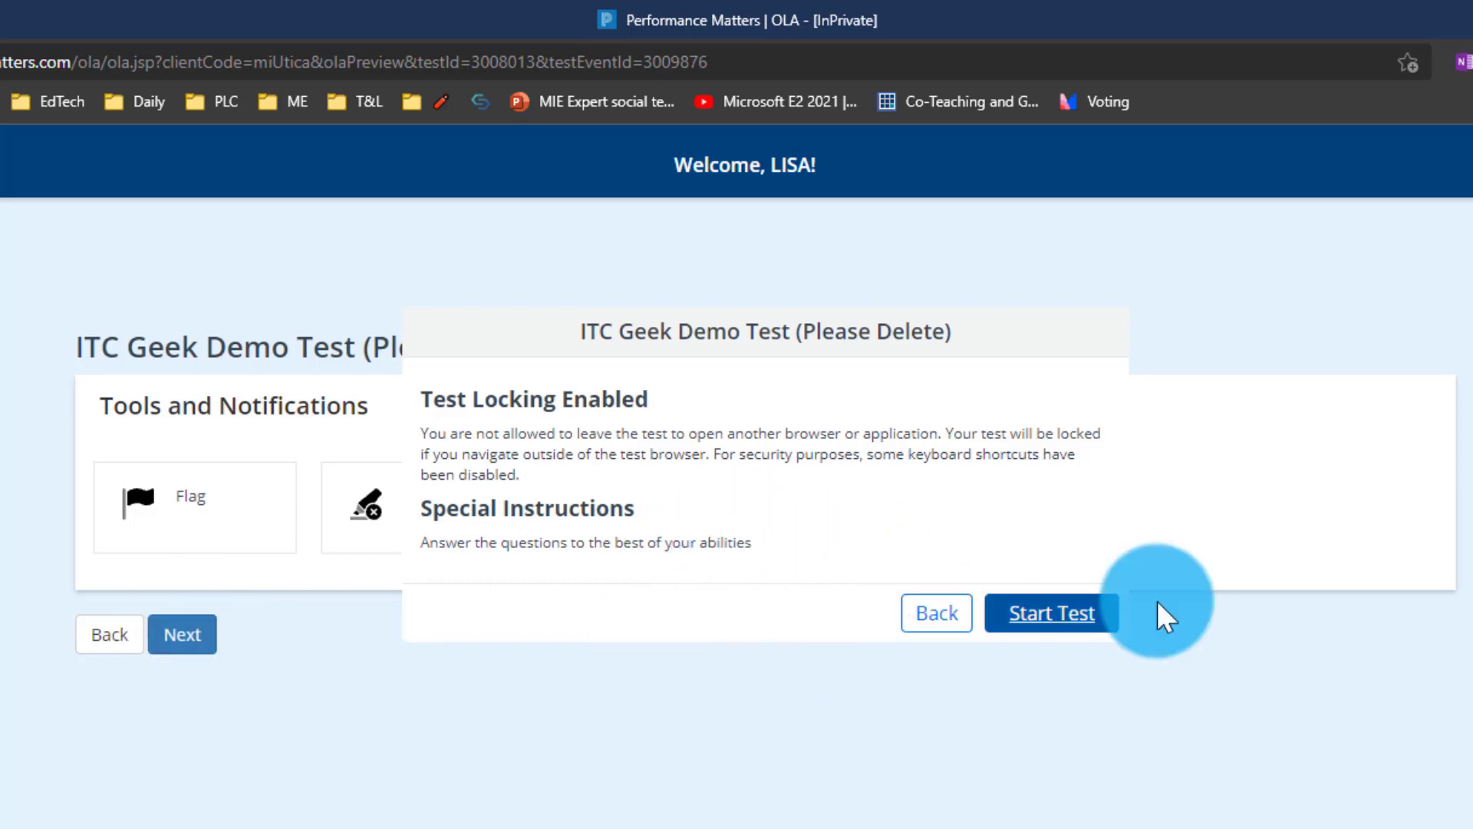
click(1047, 625)
click(228, 606)
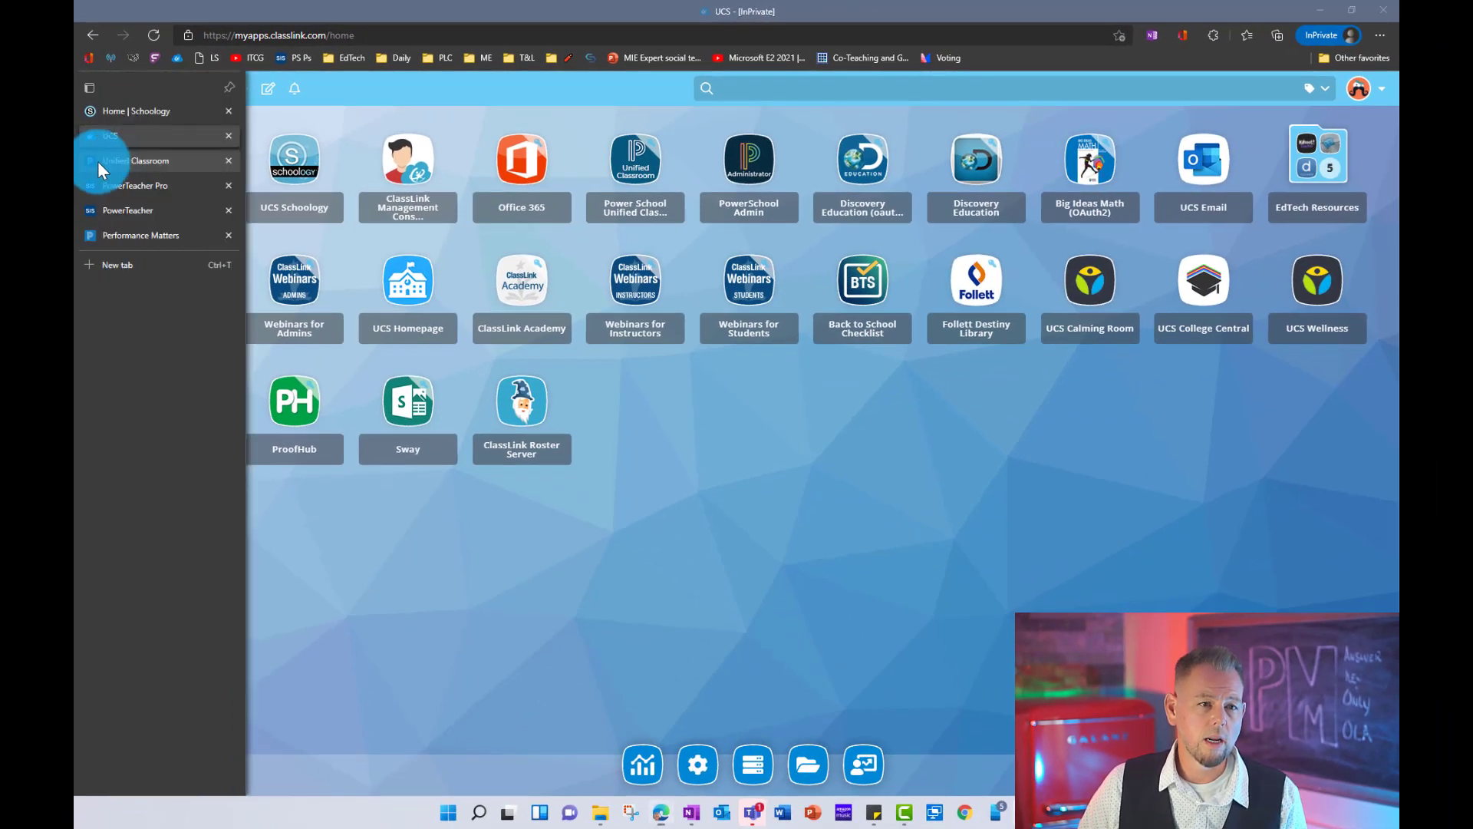
Step: Switch to the PowerTeacher portal and launch Performance Matters from its list of applications
click(99, 161)
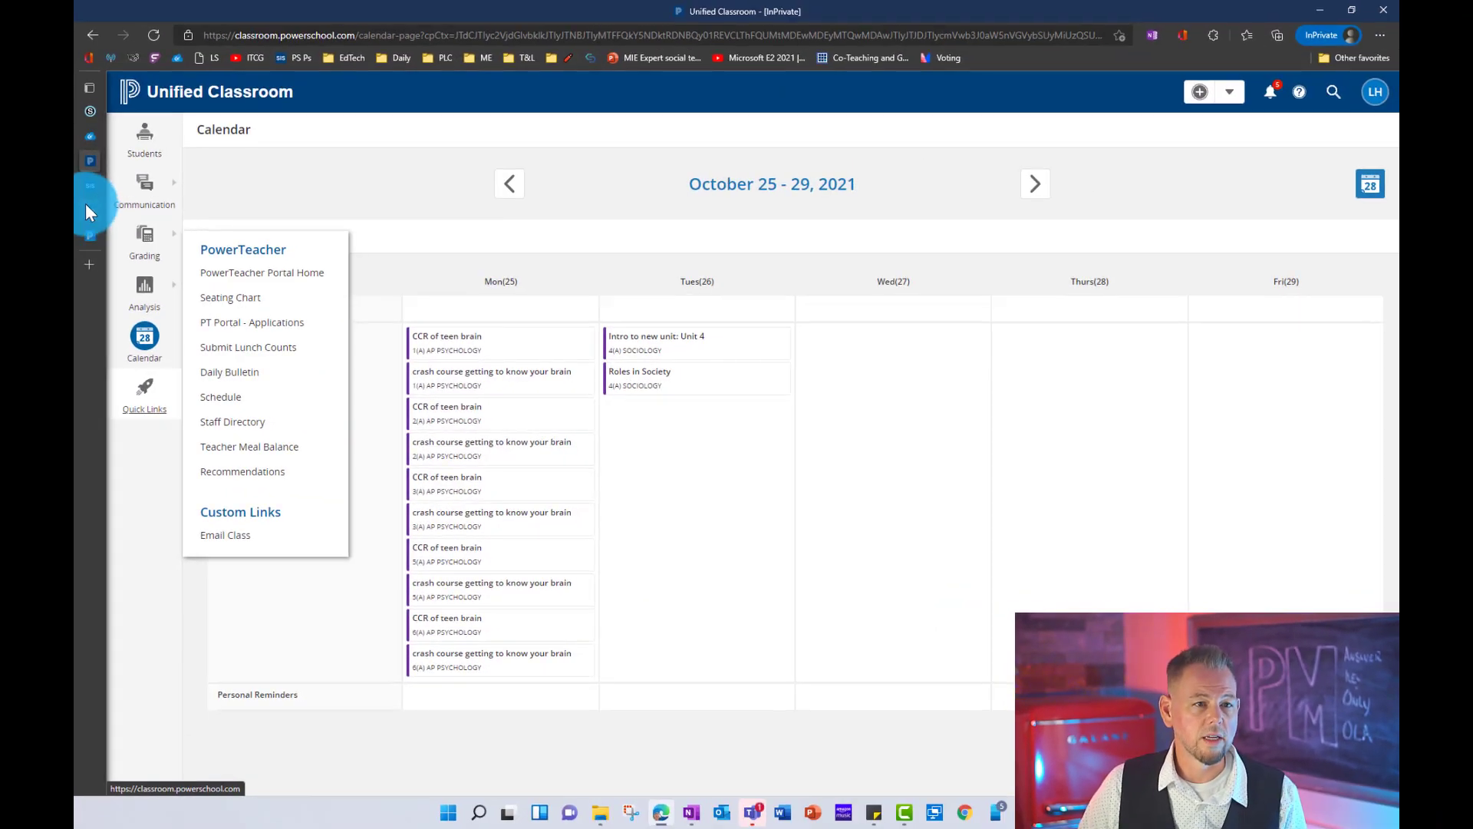
click(87, 194)
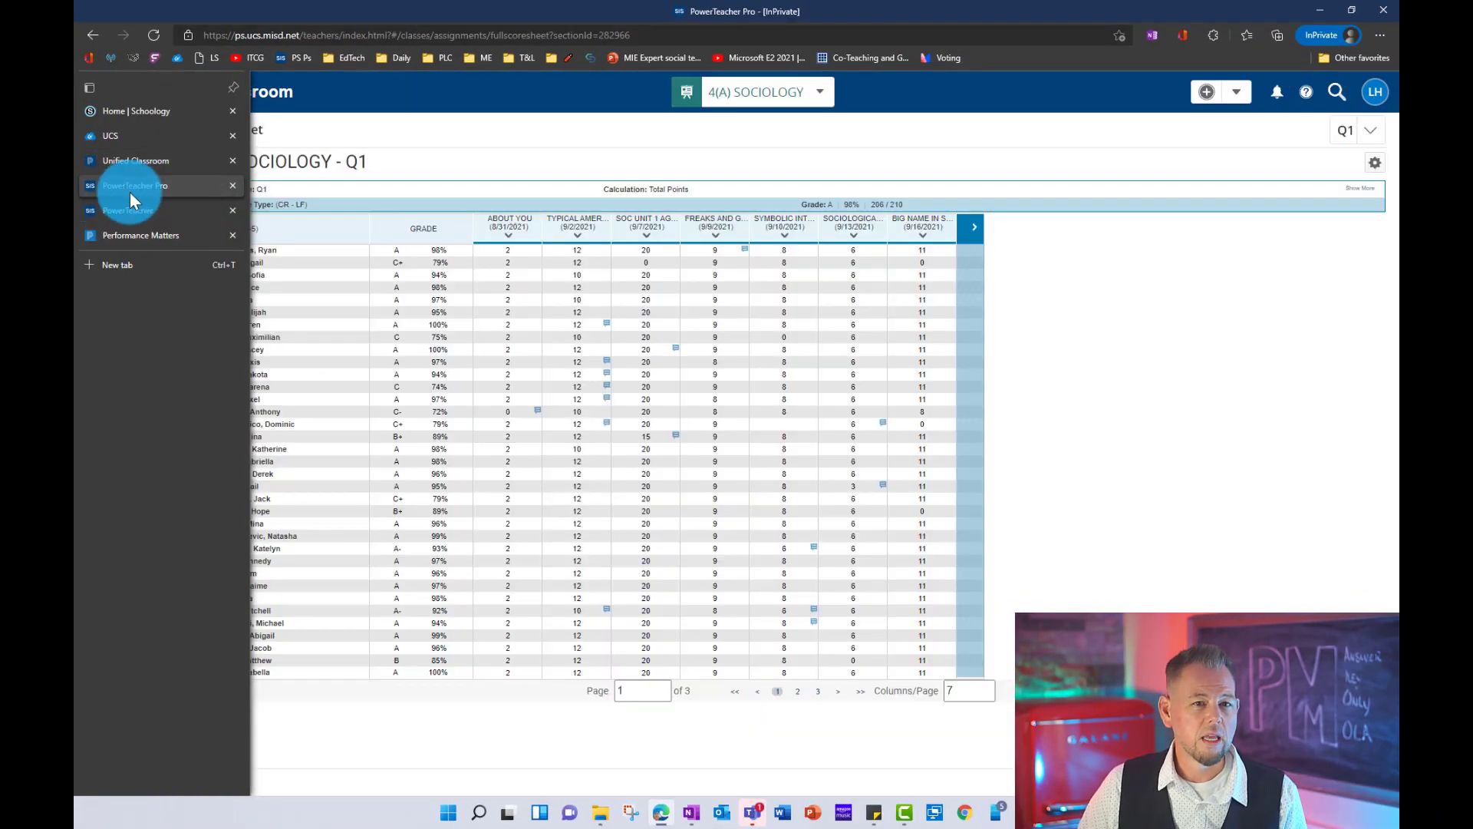
click(138, 217)
click(127, 214)
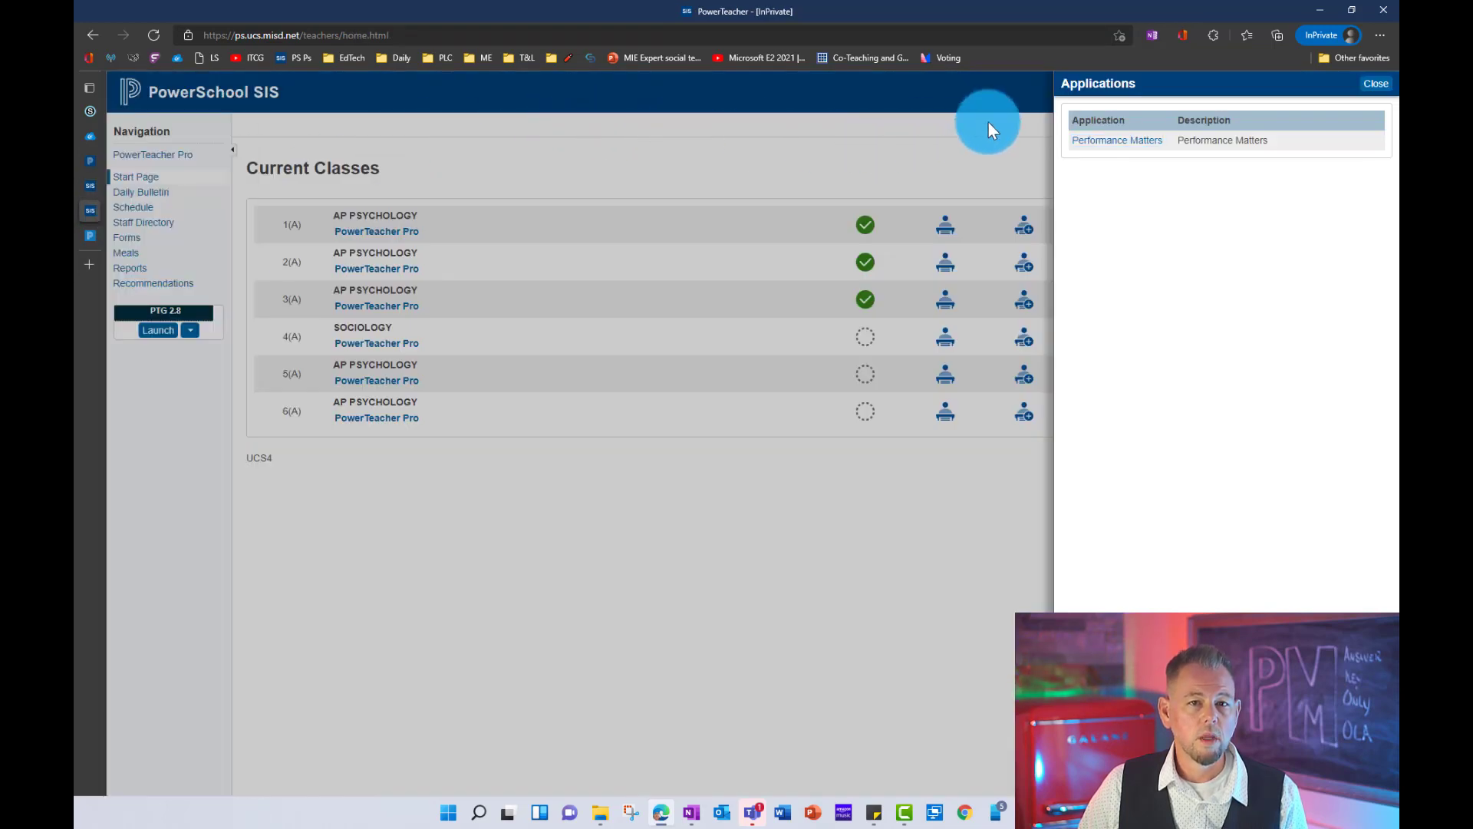
click(1374, 84)
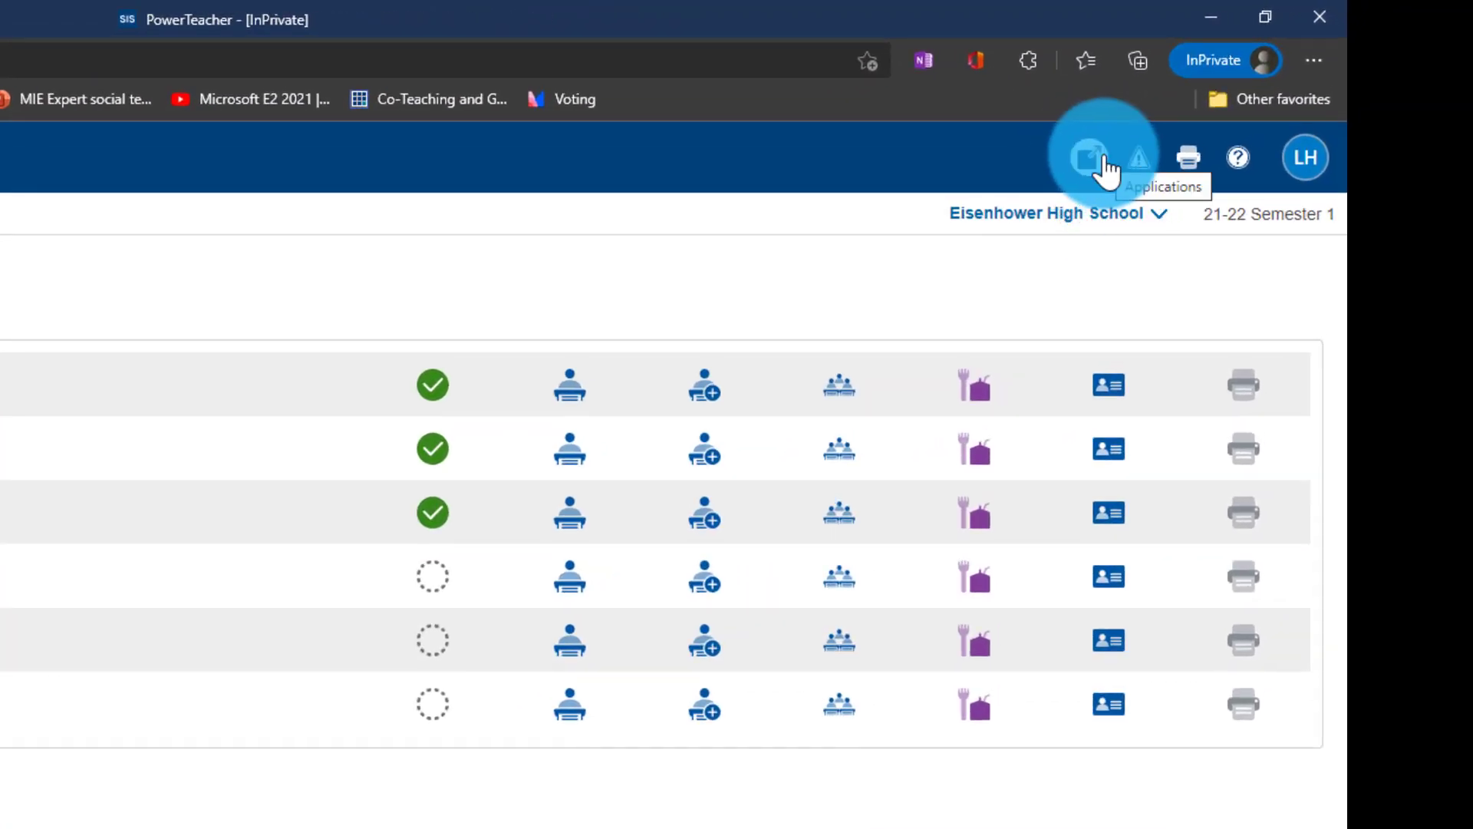
click(1088, 161)
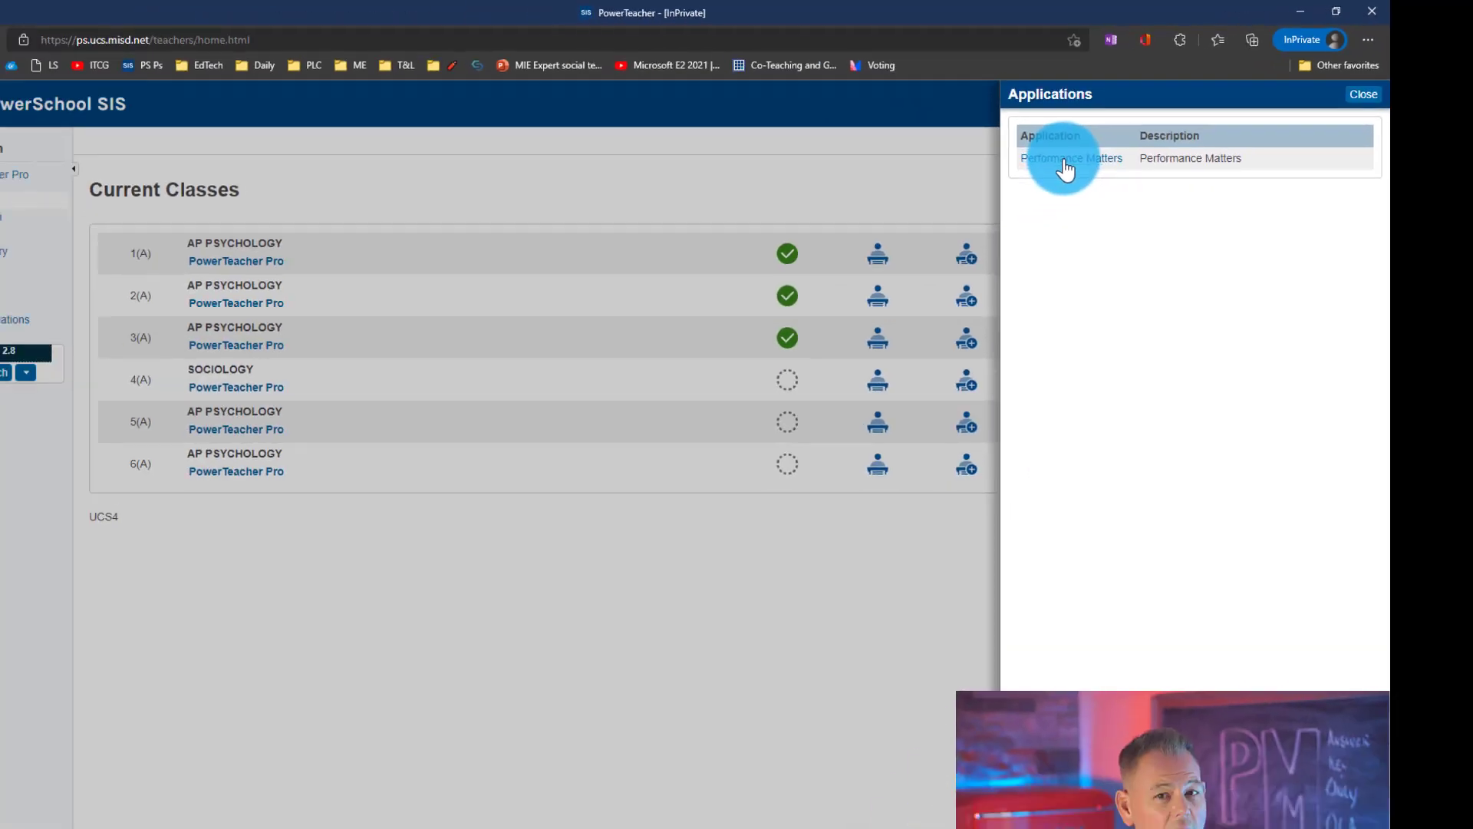
click(854, 253)
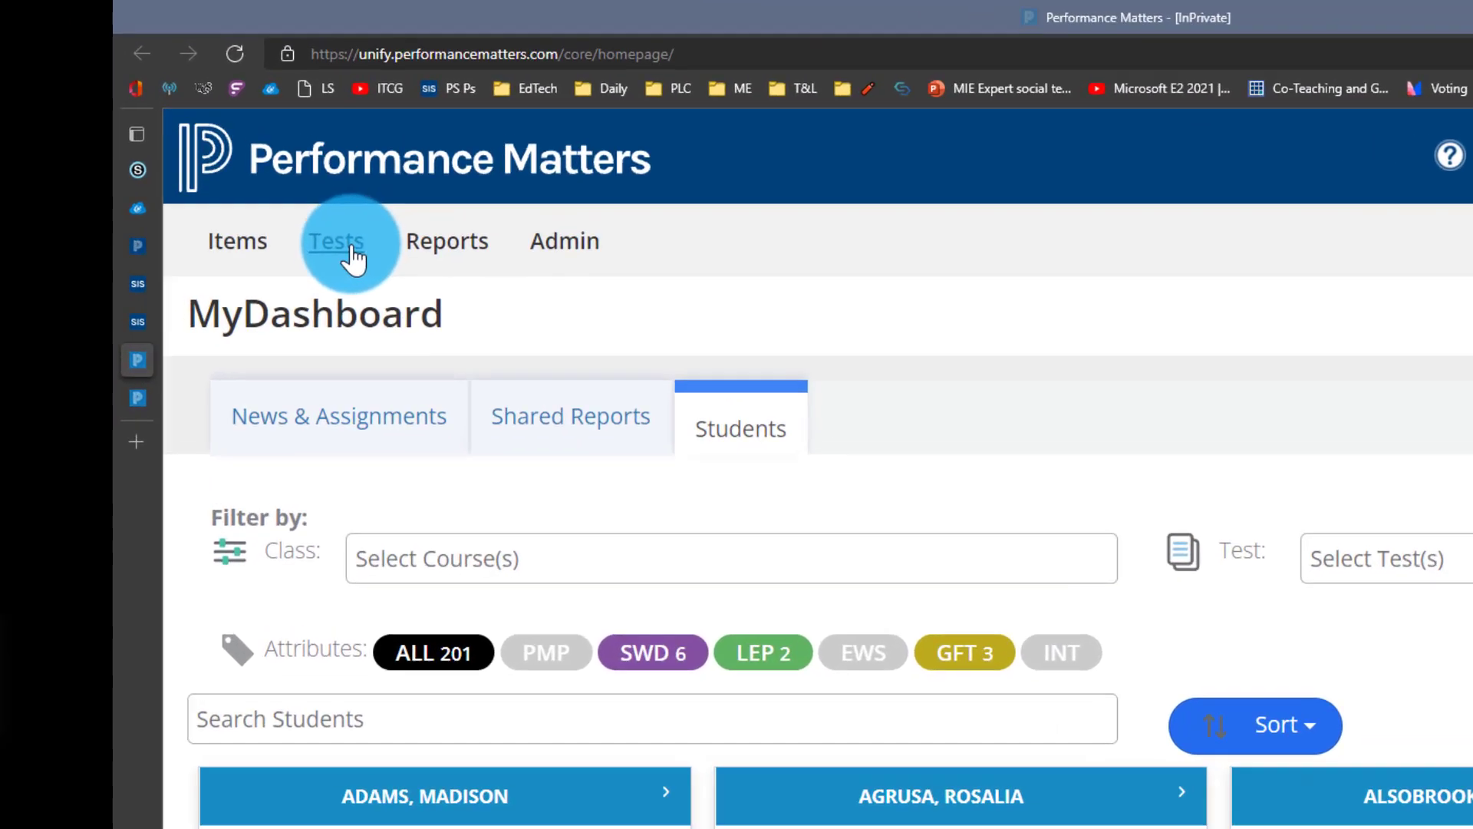
Step: Create a new test in Performance Matters and turn on Answer Key Only
click(230, 165)
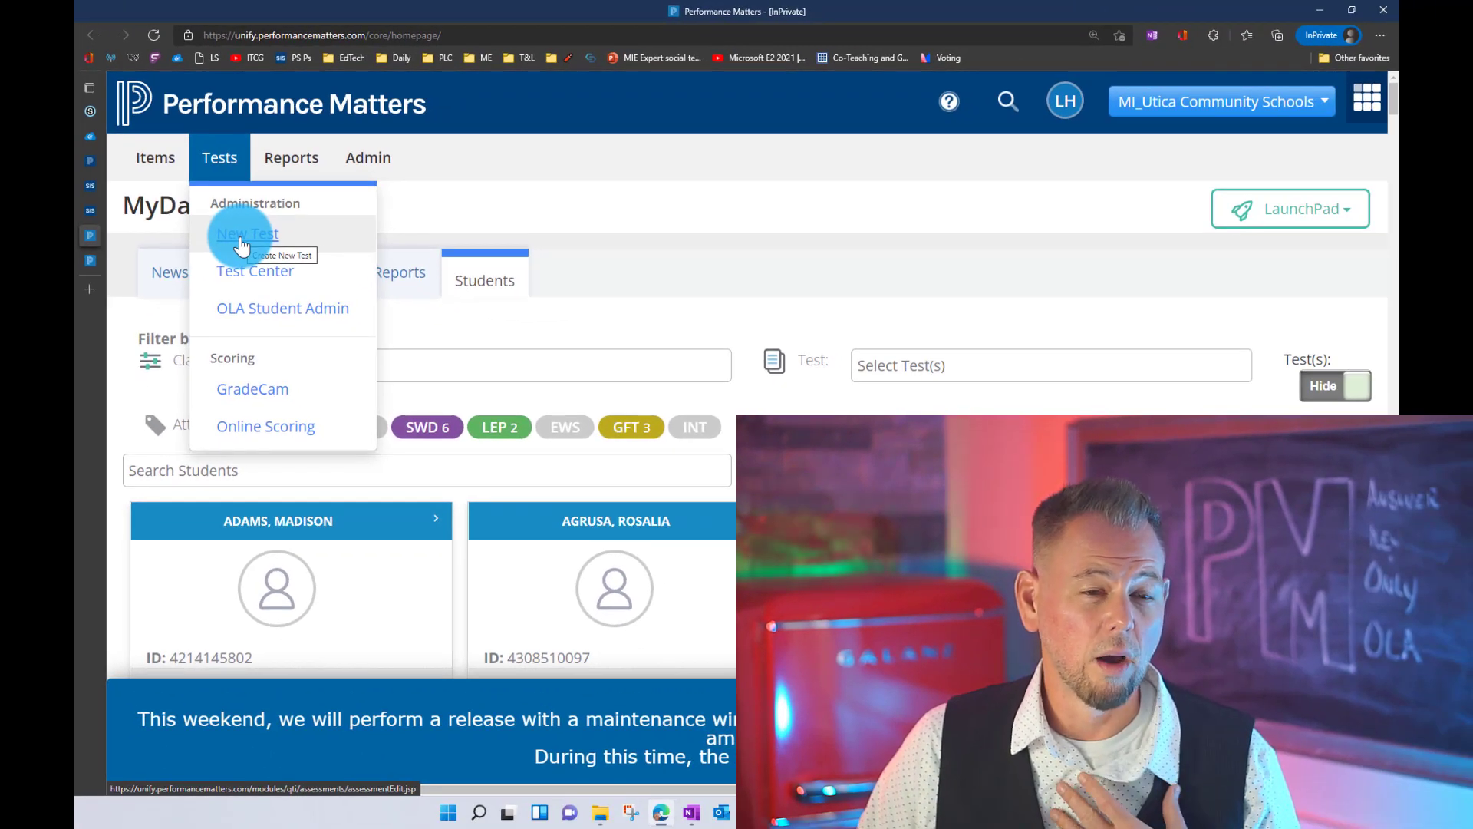
click(241, 239)
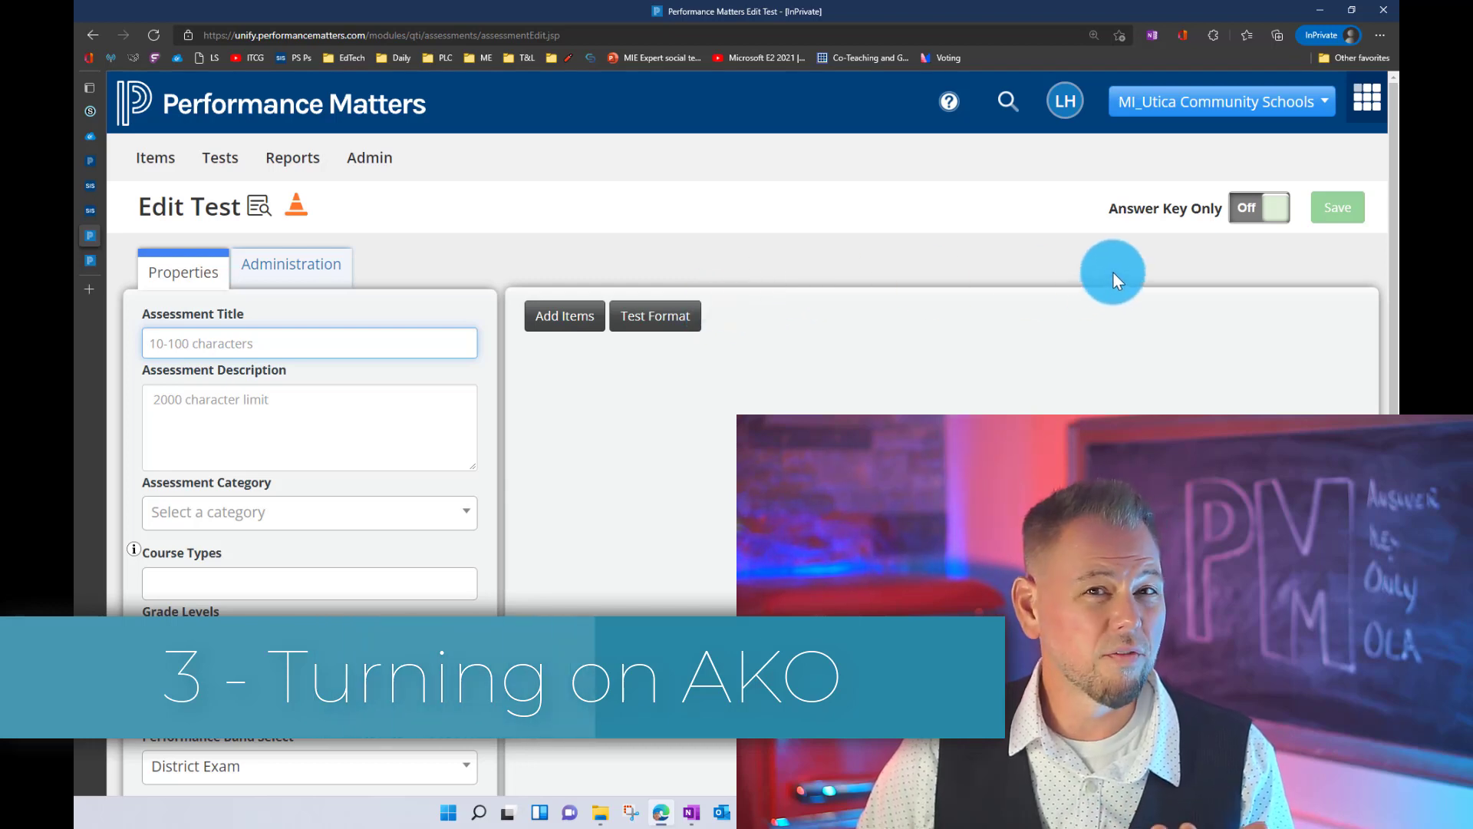
click(1258, 215)
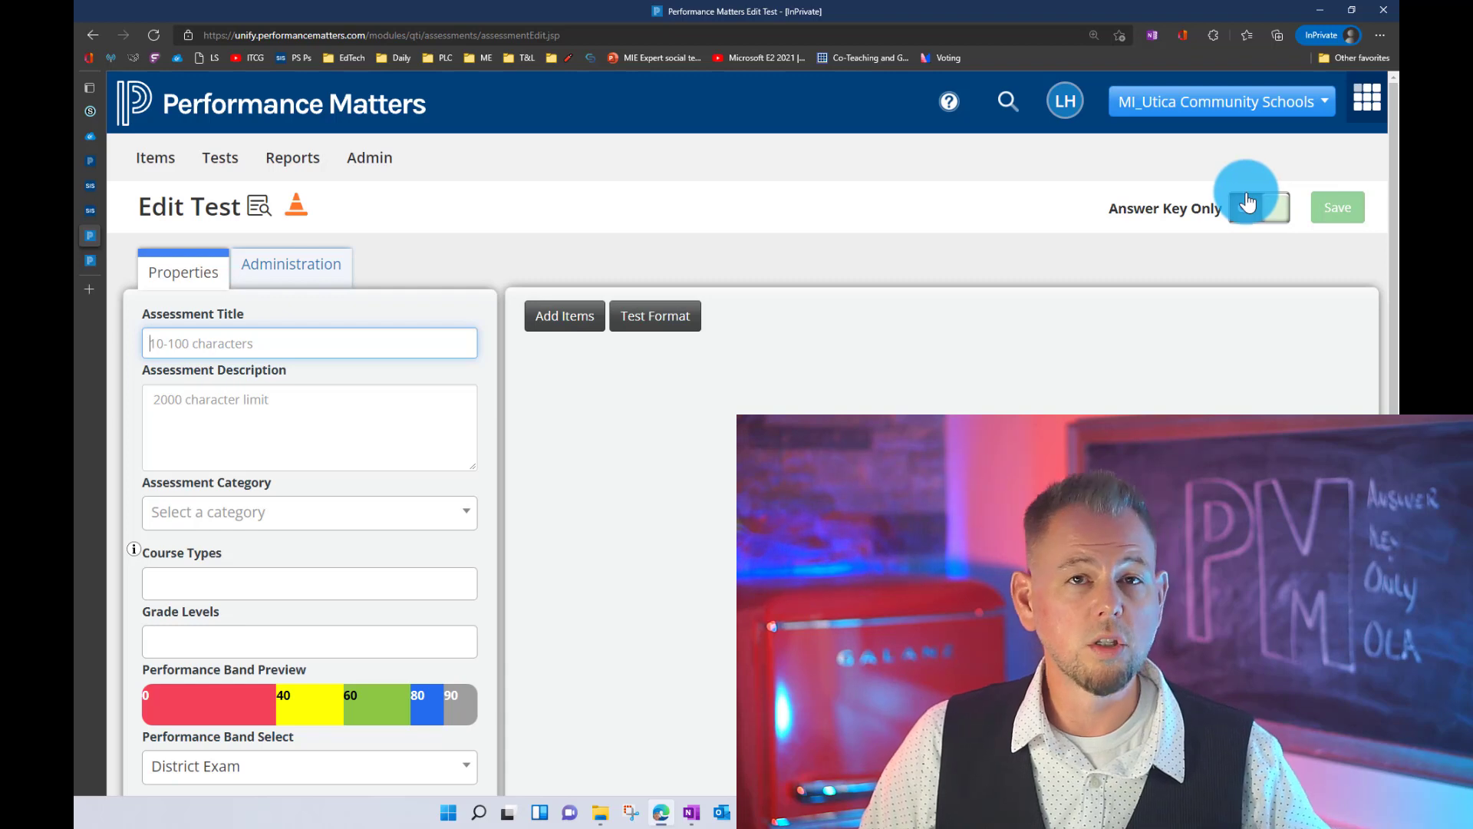
click(1247, 204)
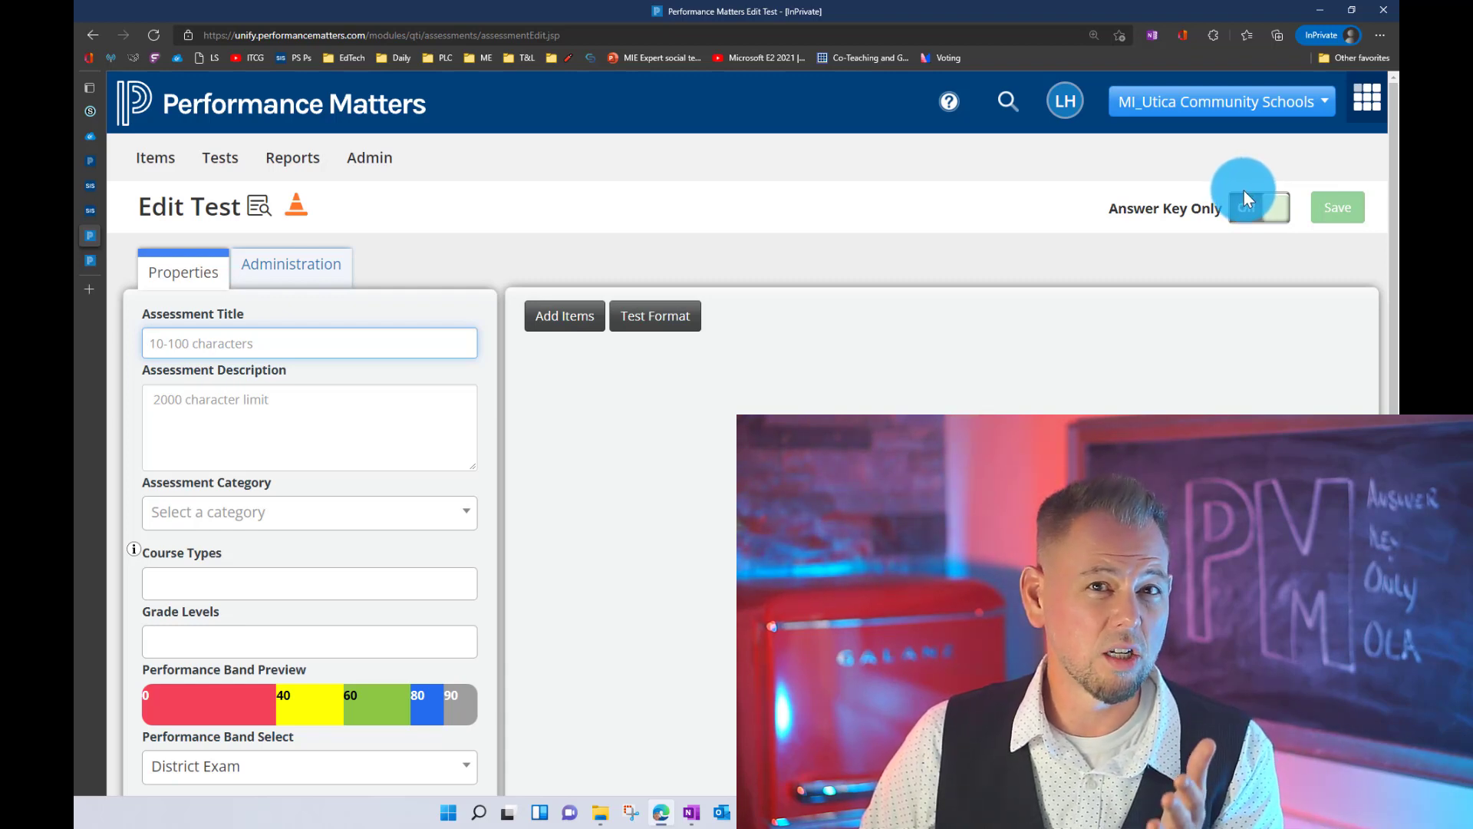
click(1239, 211)
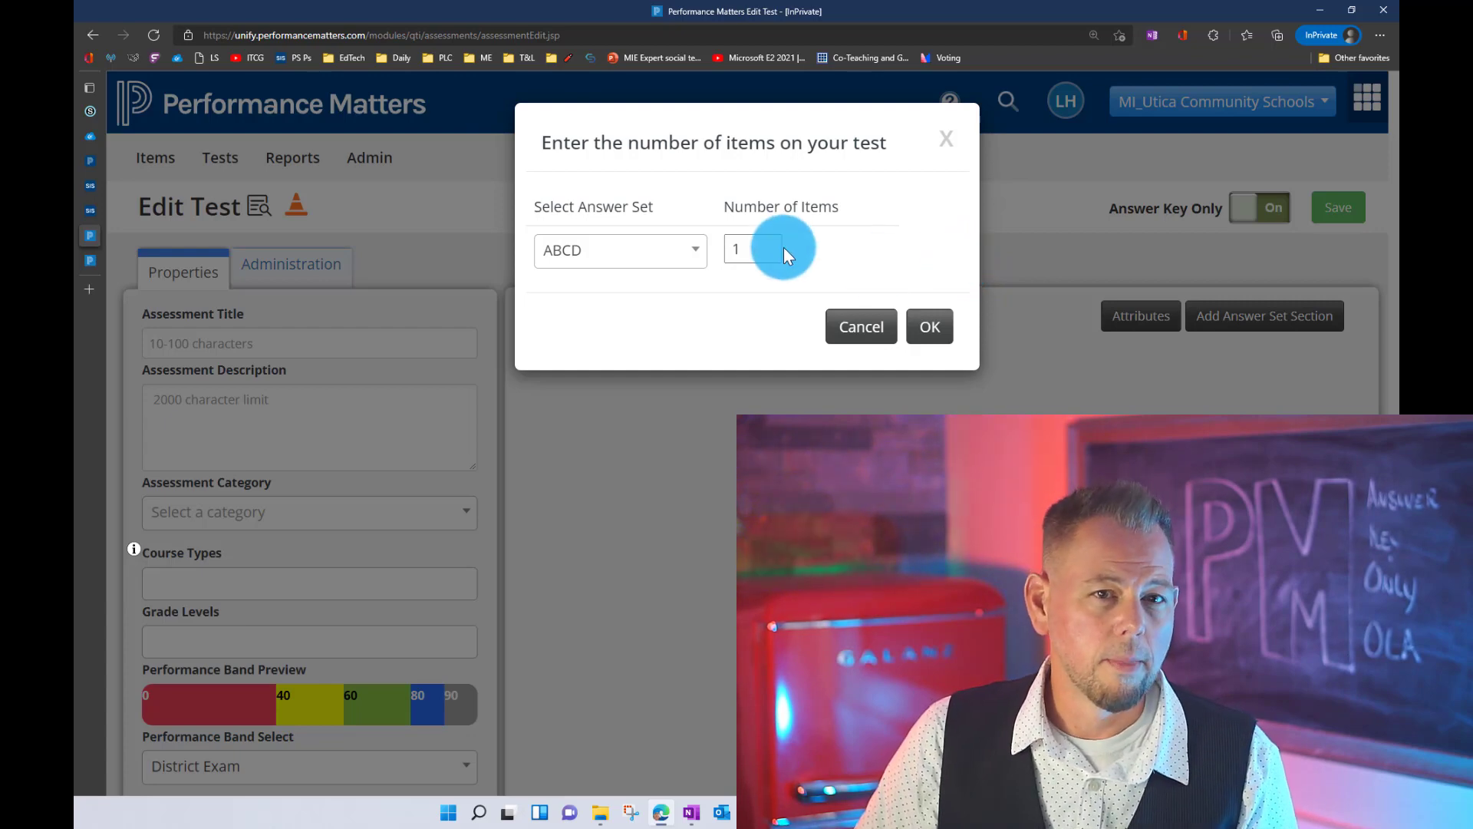
Step: Set the number of items to 3 with the ABCD answer set and confirm to generate the item rows
double_click(758, 249)
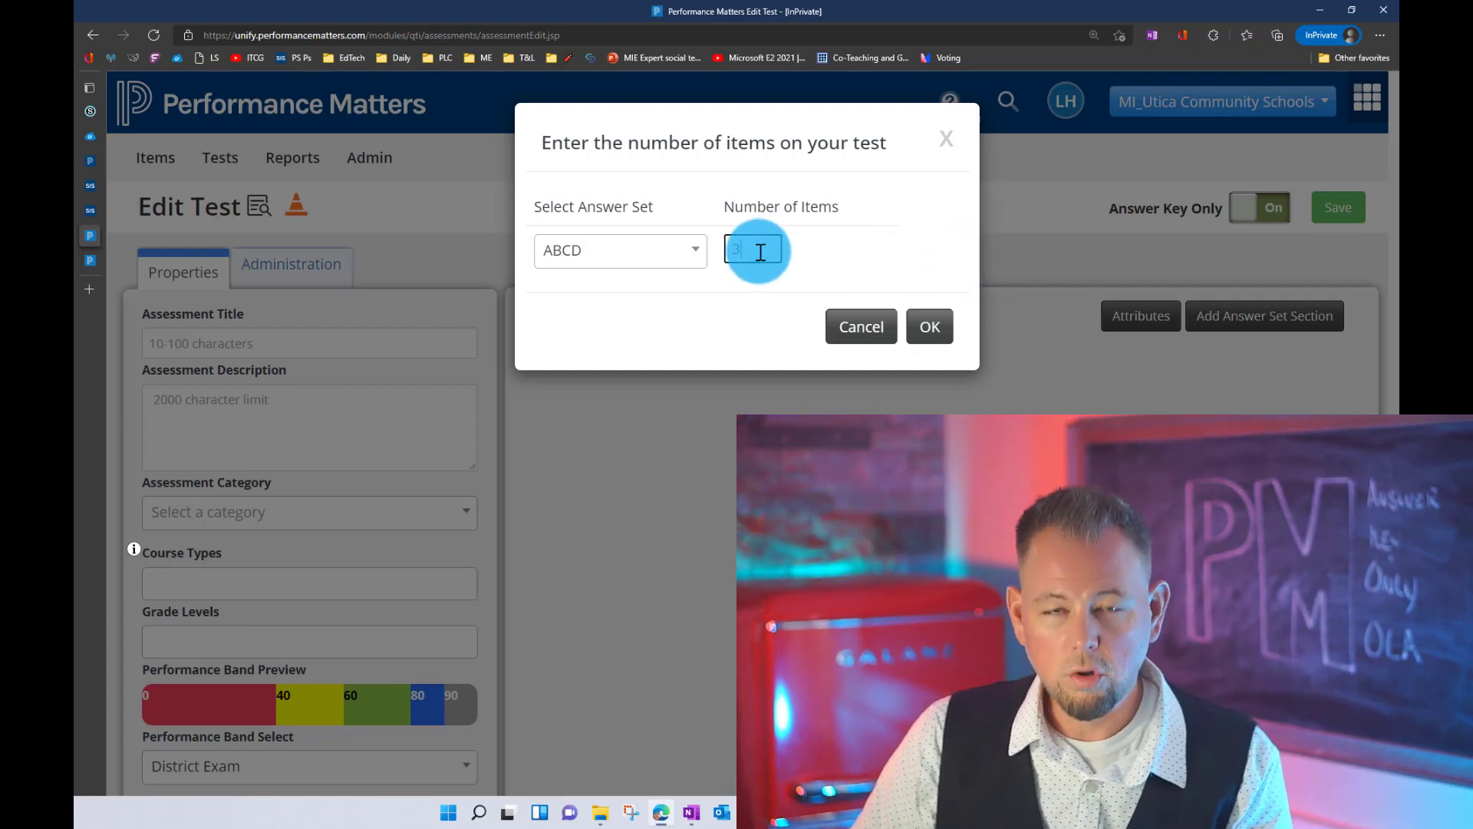
click(684, 249)
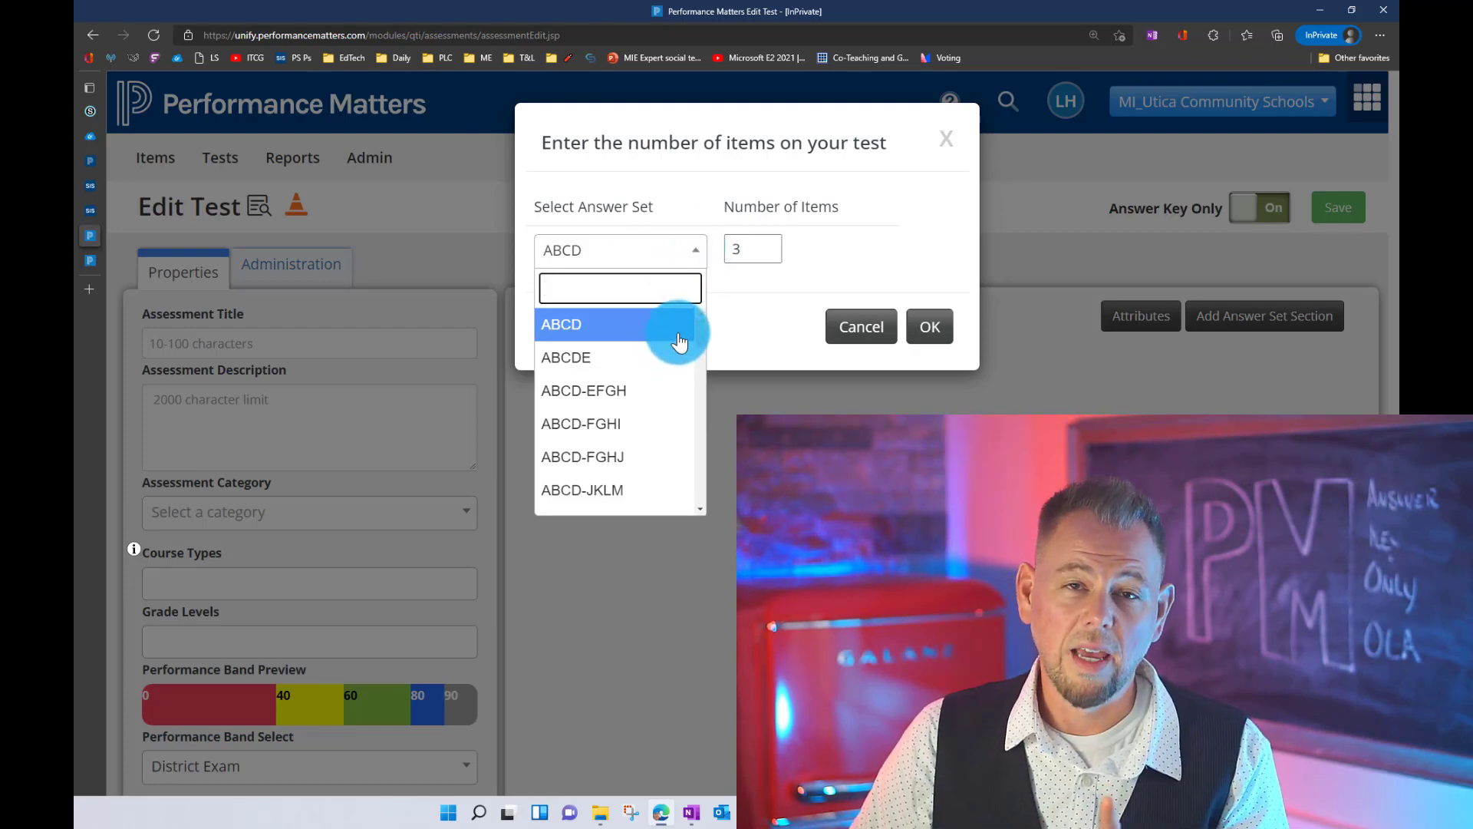
click(792, 306)
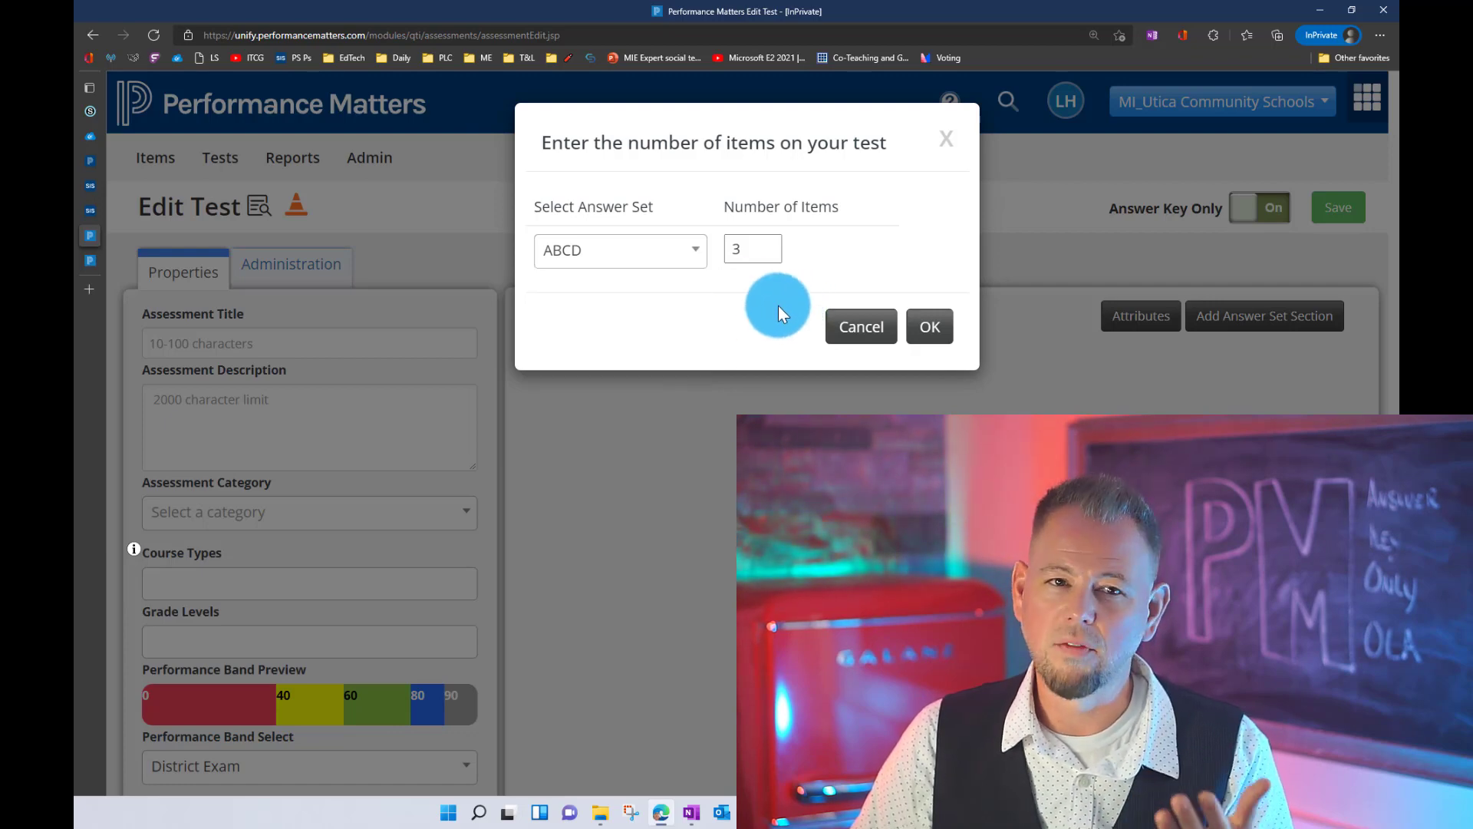
click(675, 264)
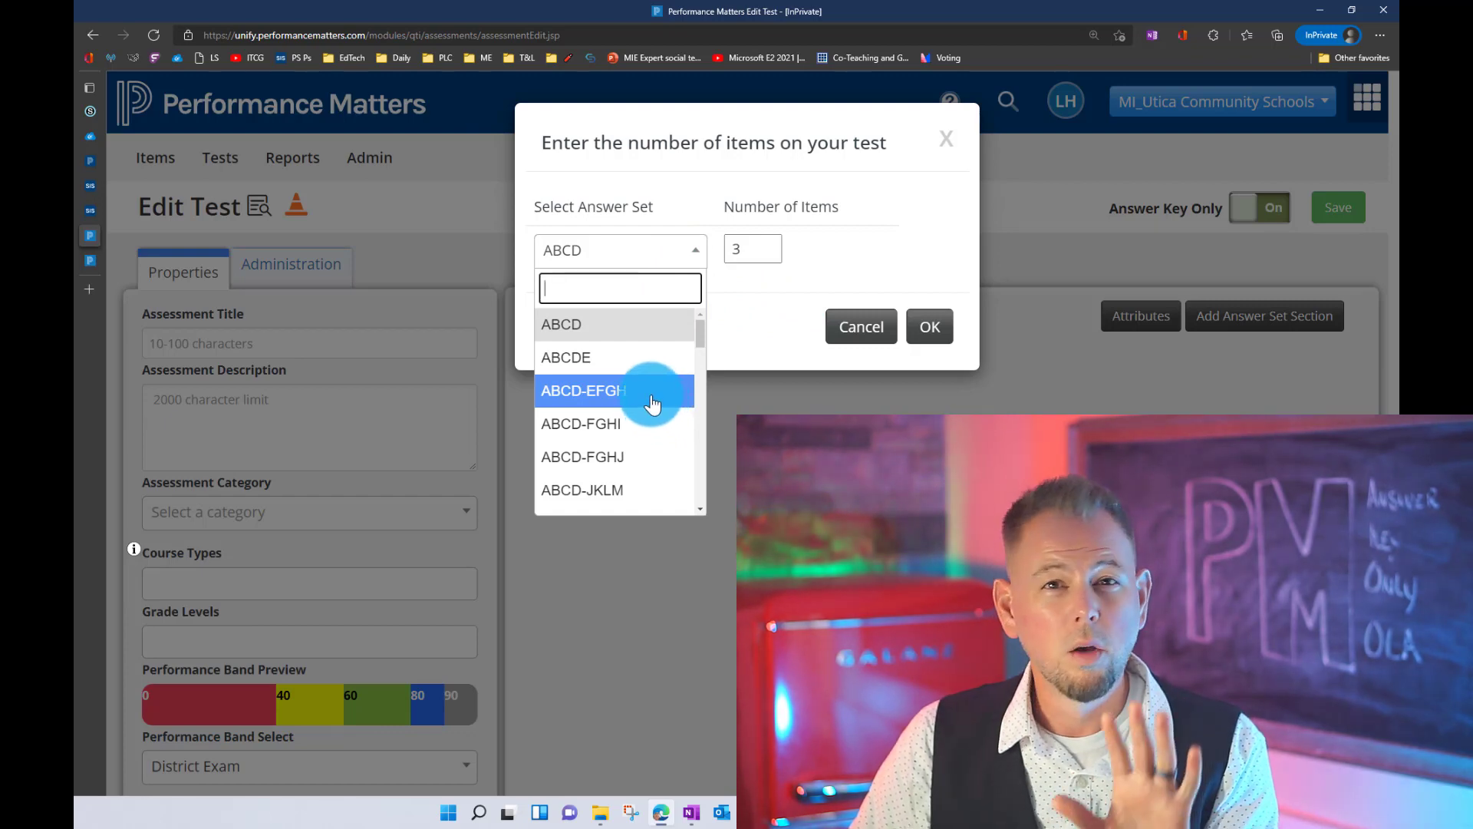
click(804, 291)
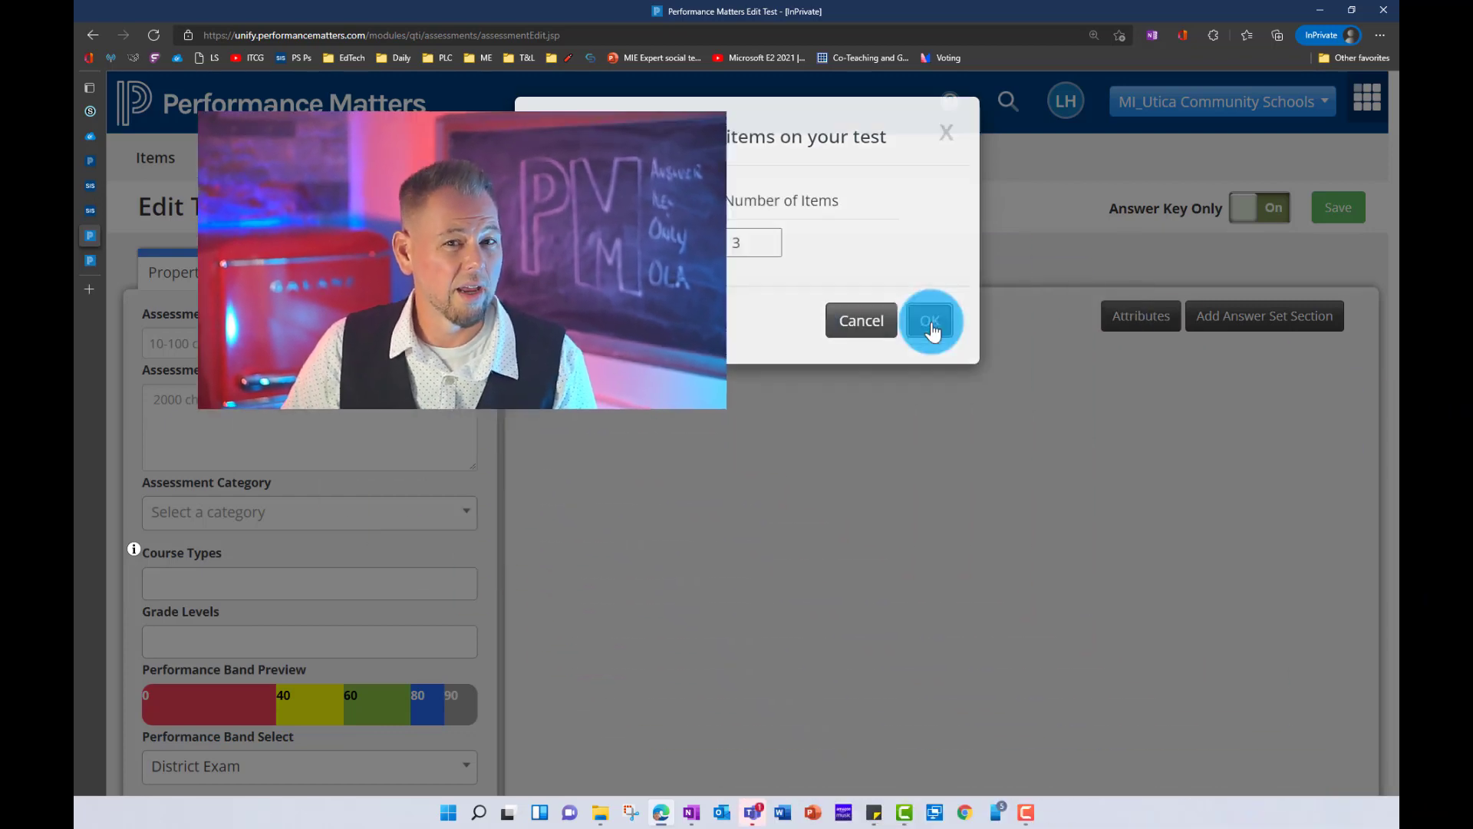
click(931, 328)
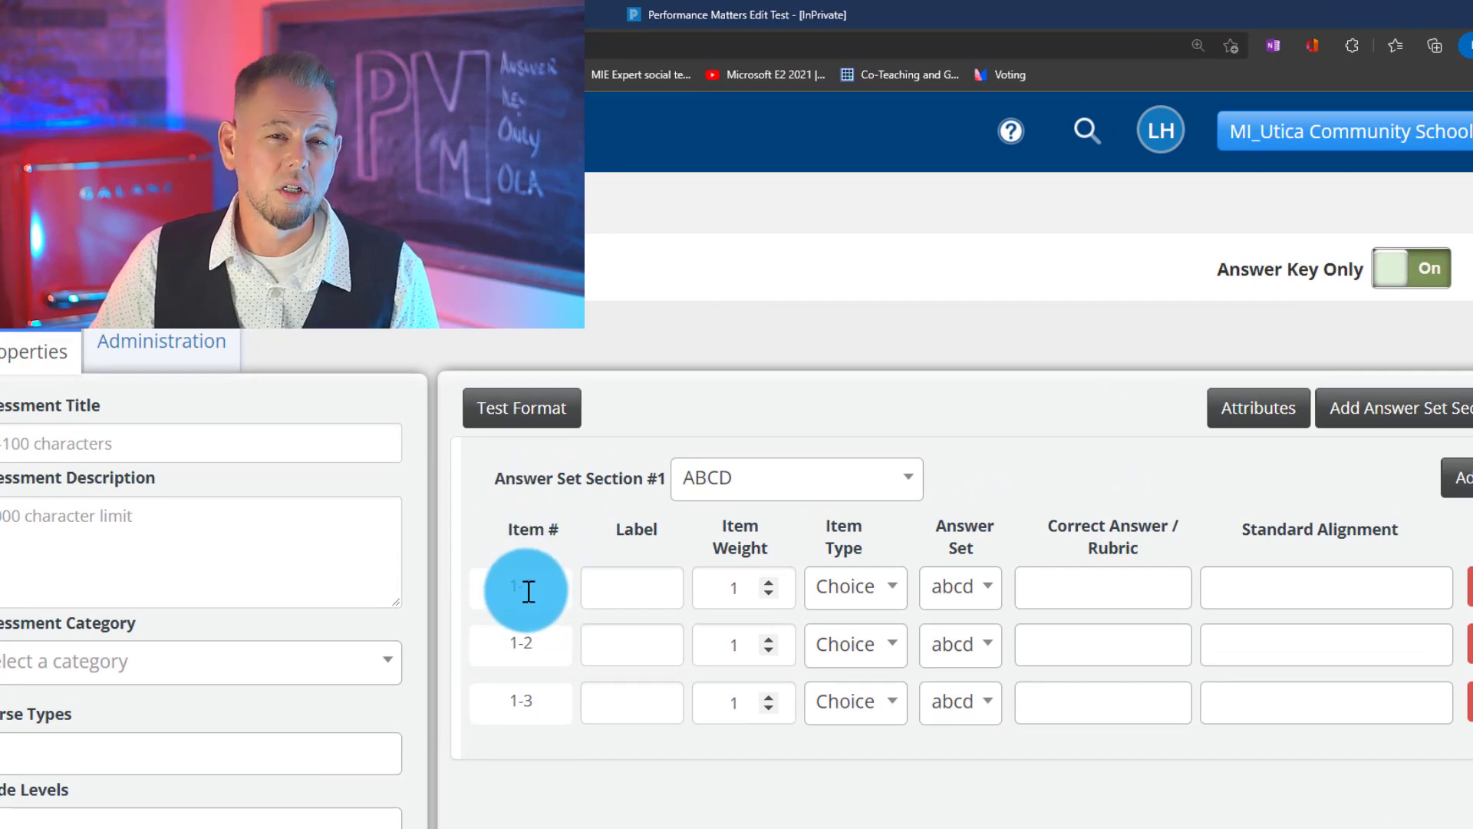
Step: Label items 1-1, 1-2 and 1-3 as 1, 2 and 3
click(614, 598)
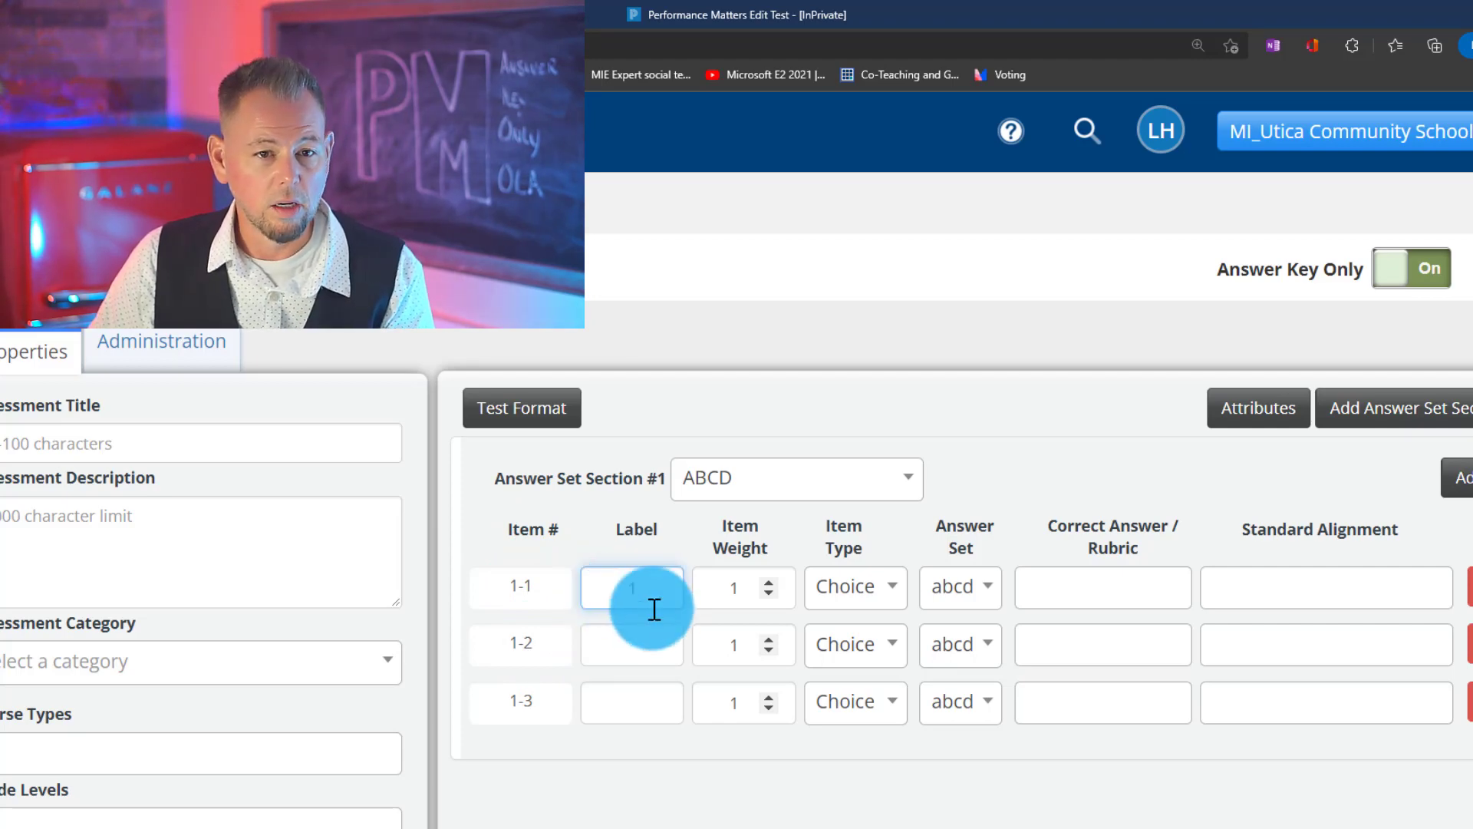
click(621, 641)
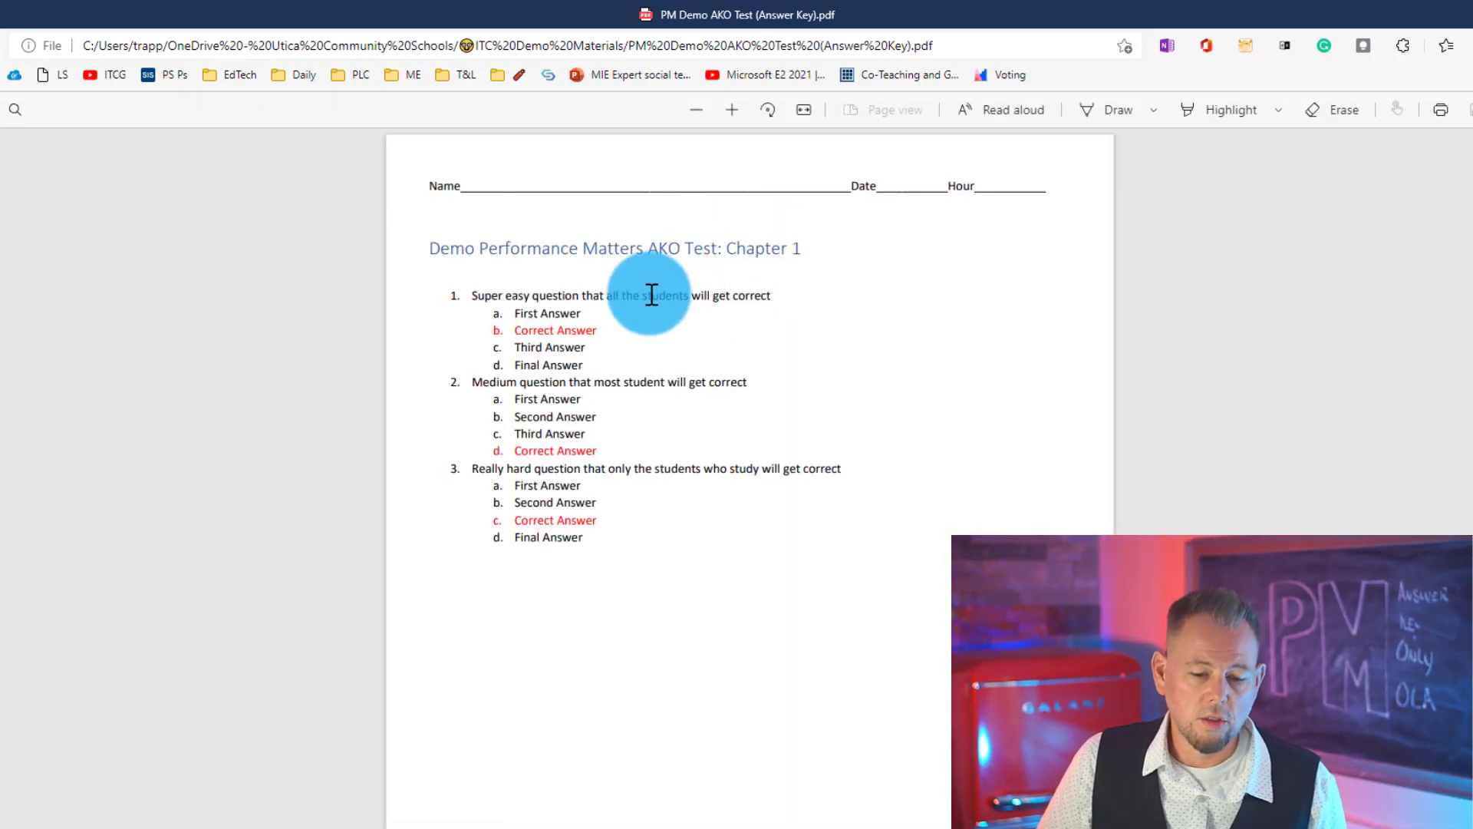
Step: Consult the answer key PDF and set the correct answers to b for item 1-1, c for 1-2 and d for 1-3
scroll(609, 283, up, 5)
scroll(612, 276, down, 5)
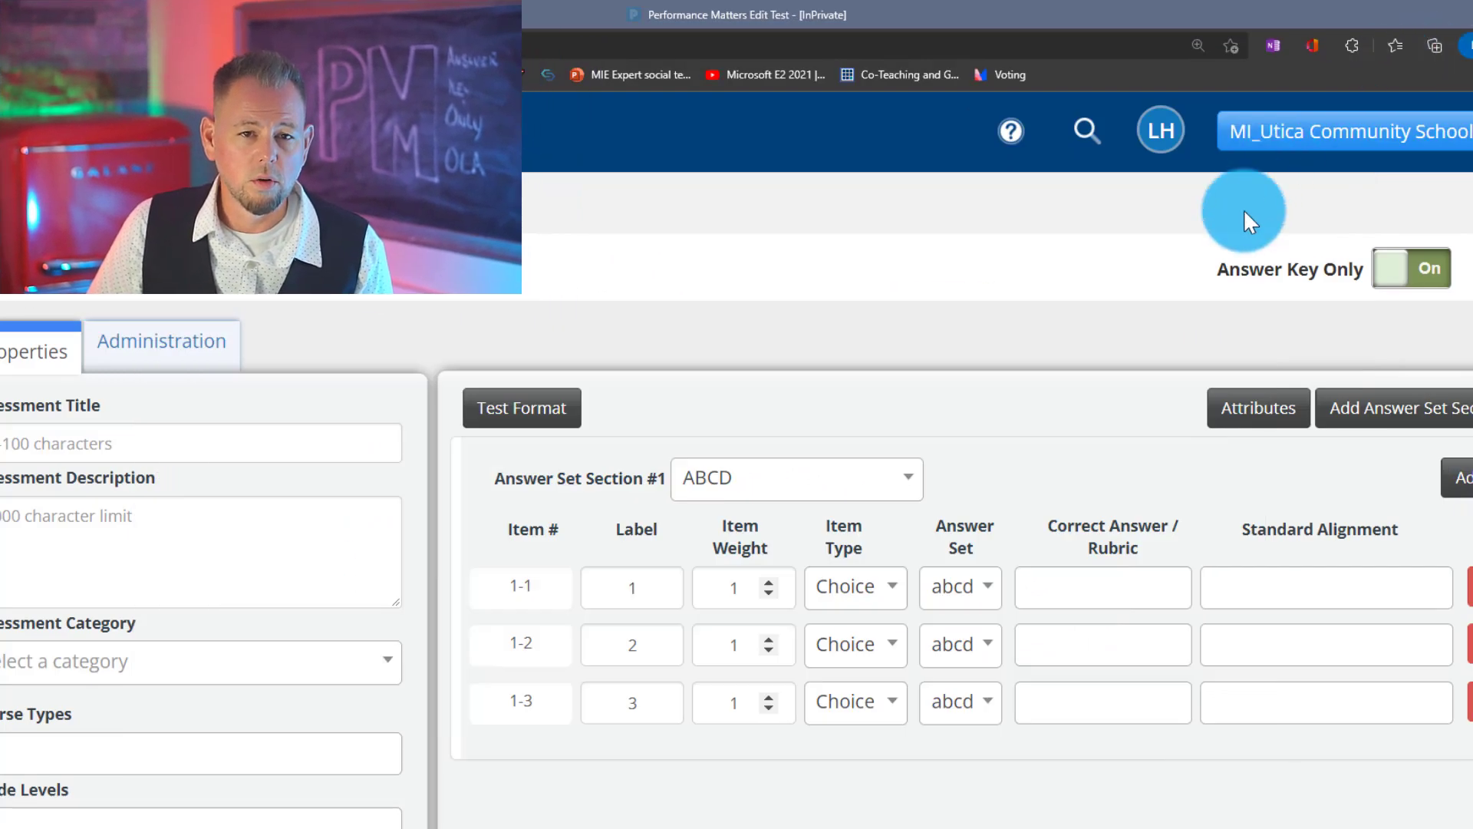
click(1098, 585)
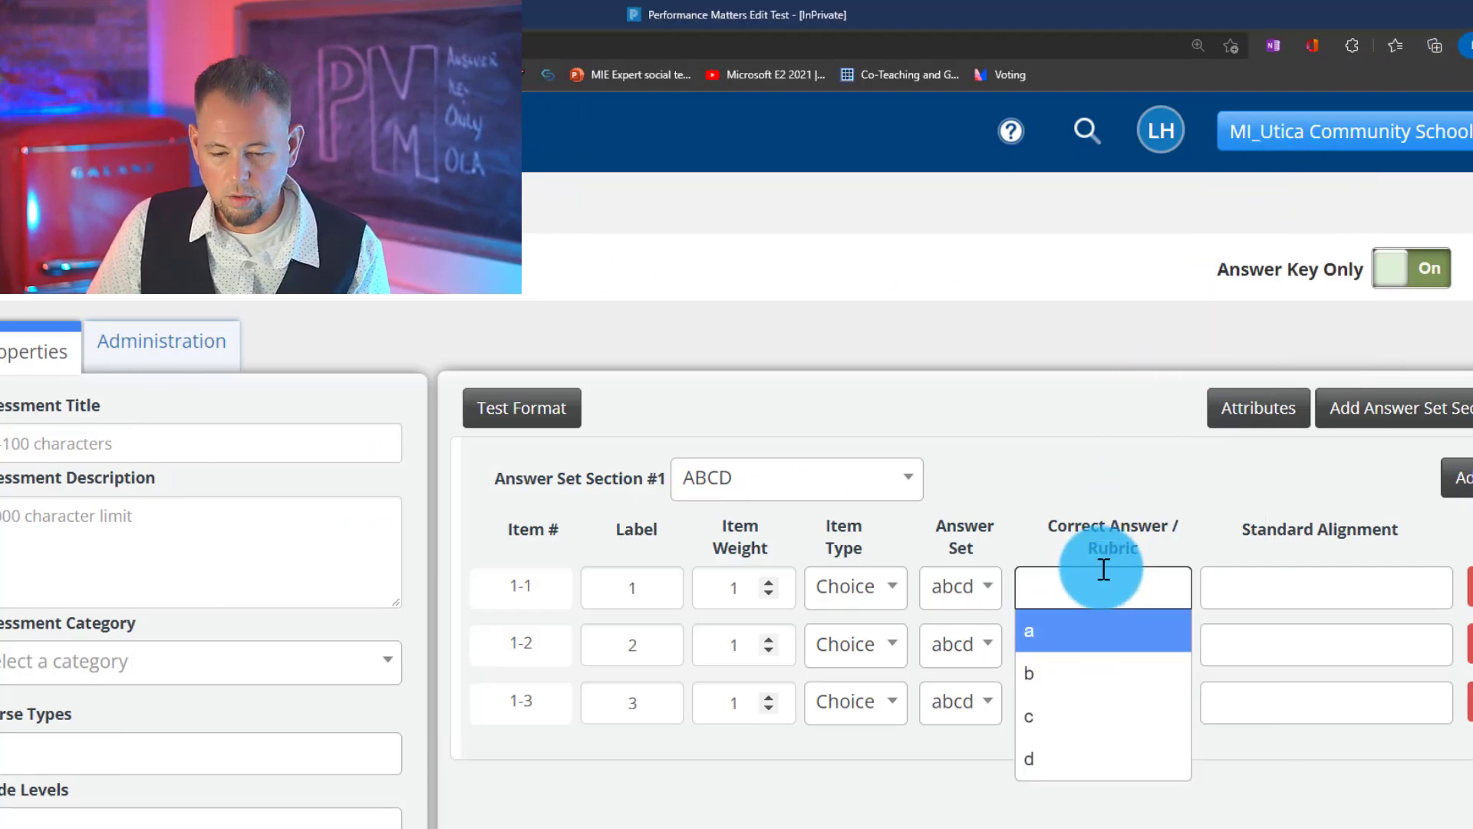
click(1072, 691)
click(1075, 648)
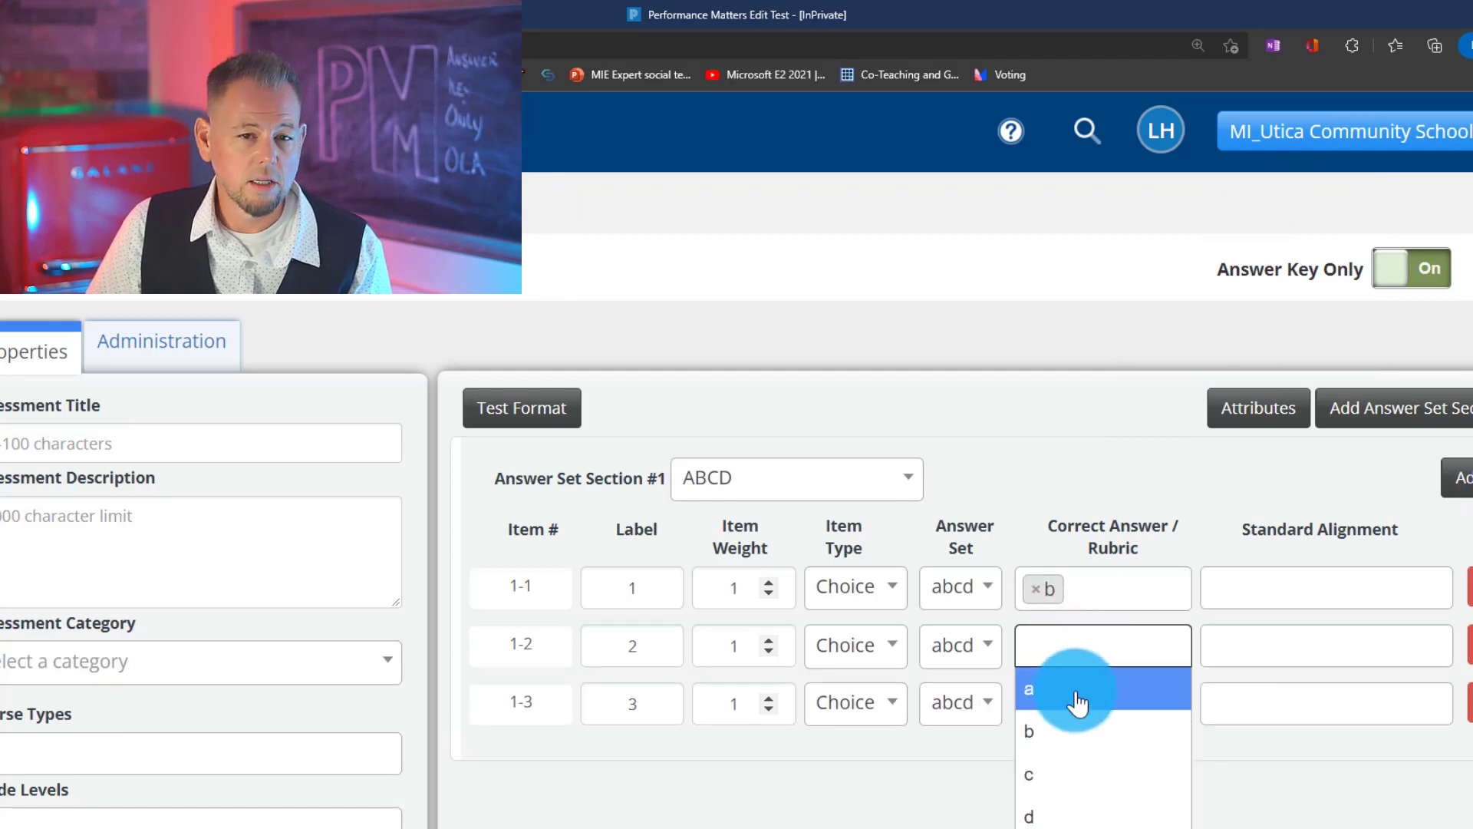
click(1061, 778)
click(1059, 702)
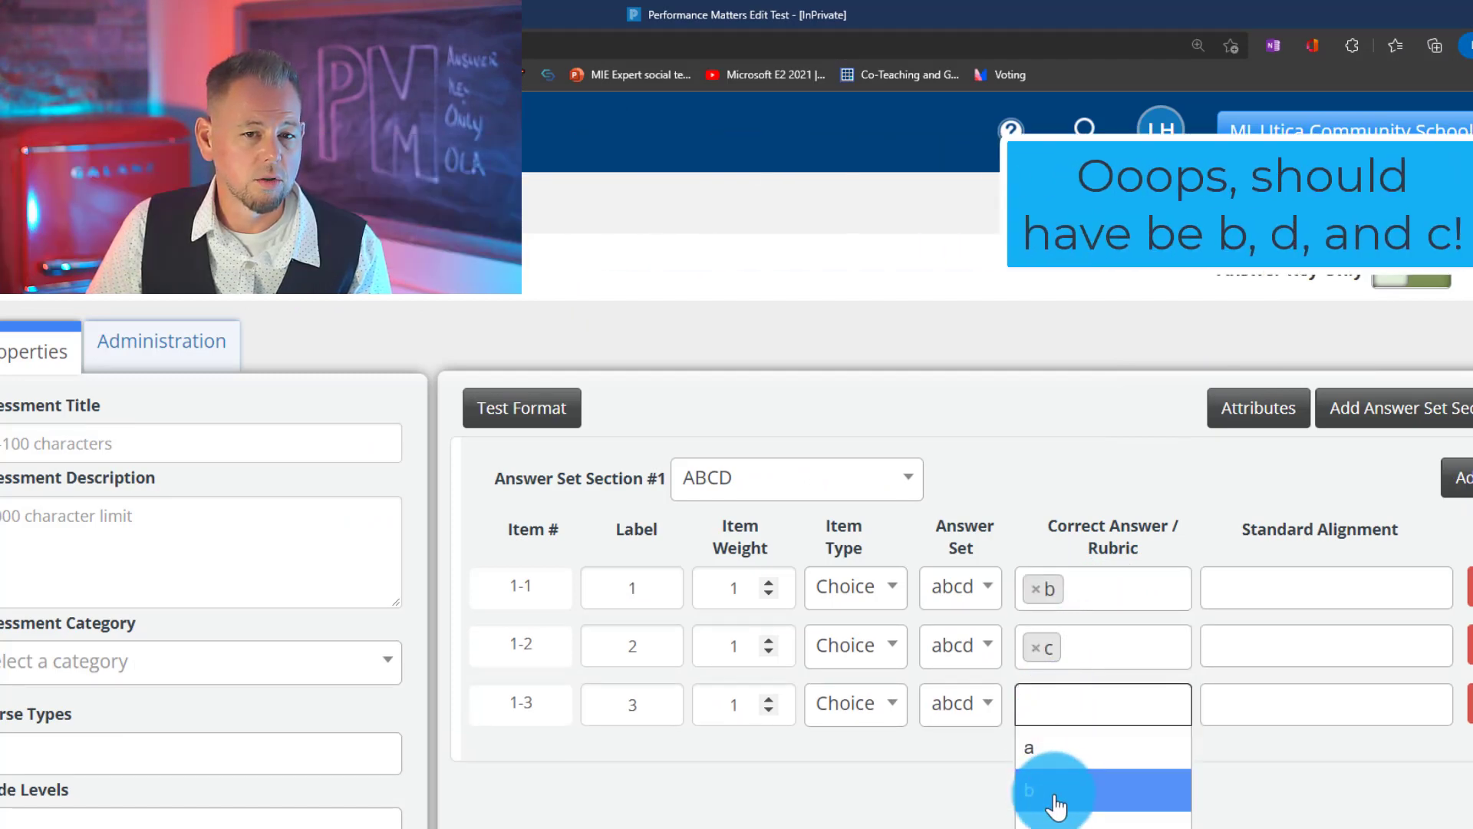
click(1034, 828)
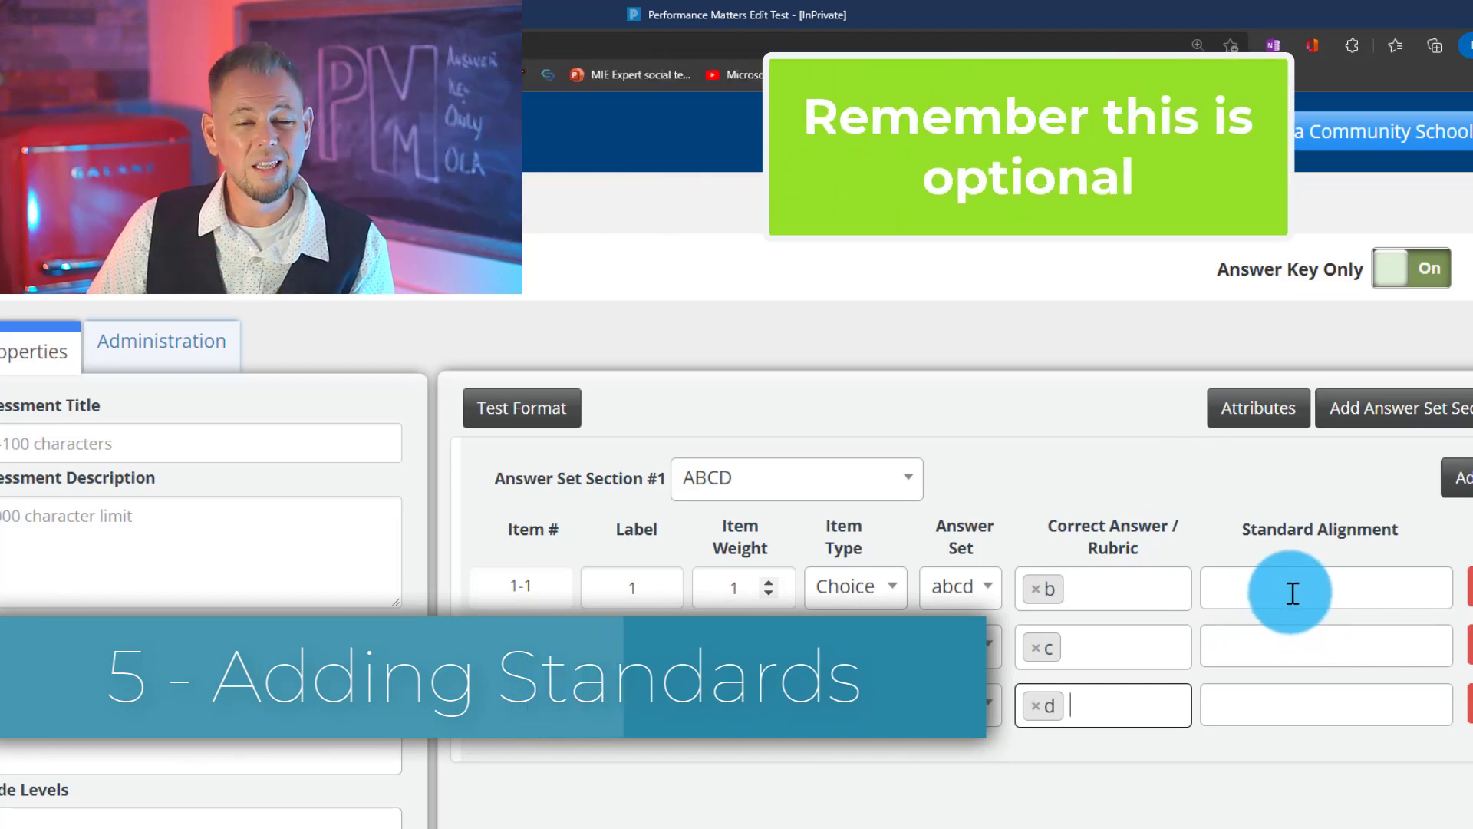
click(1283, 583)
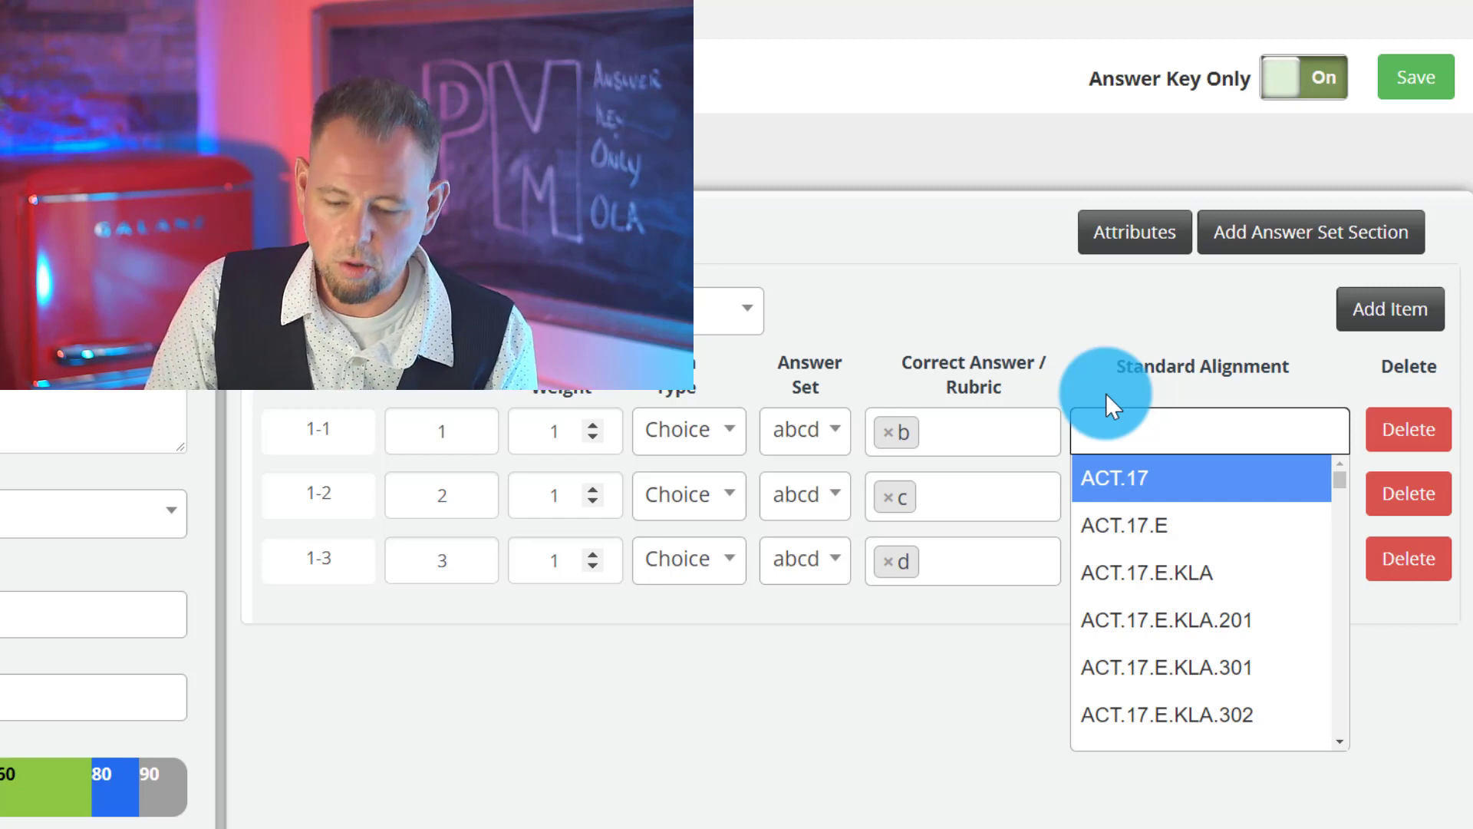
text(ccss.)
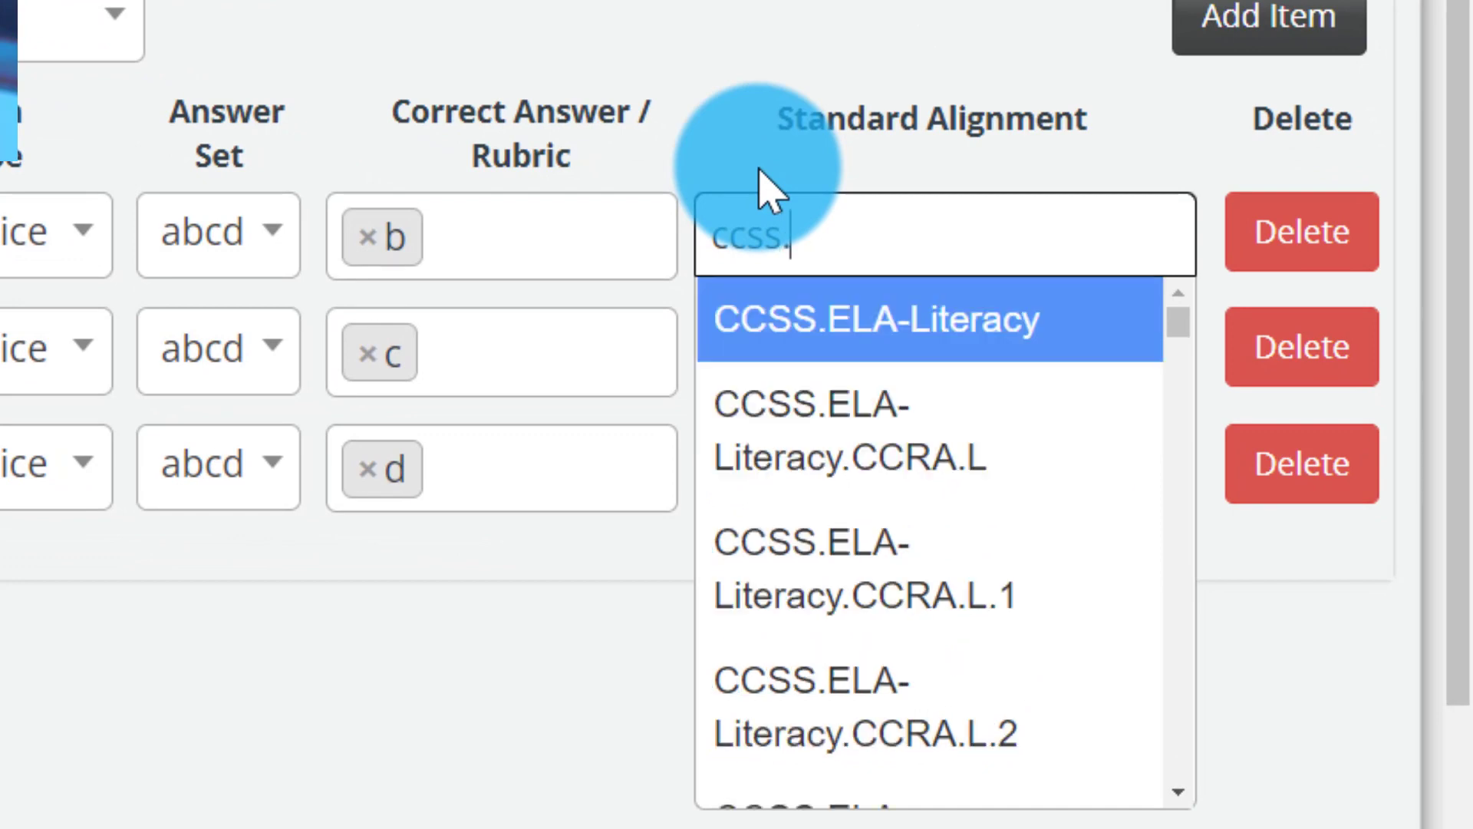
text(math)
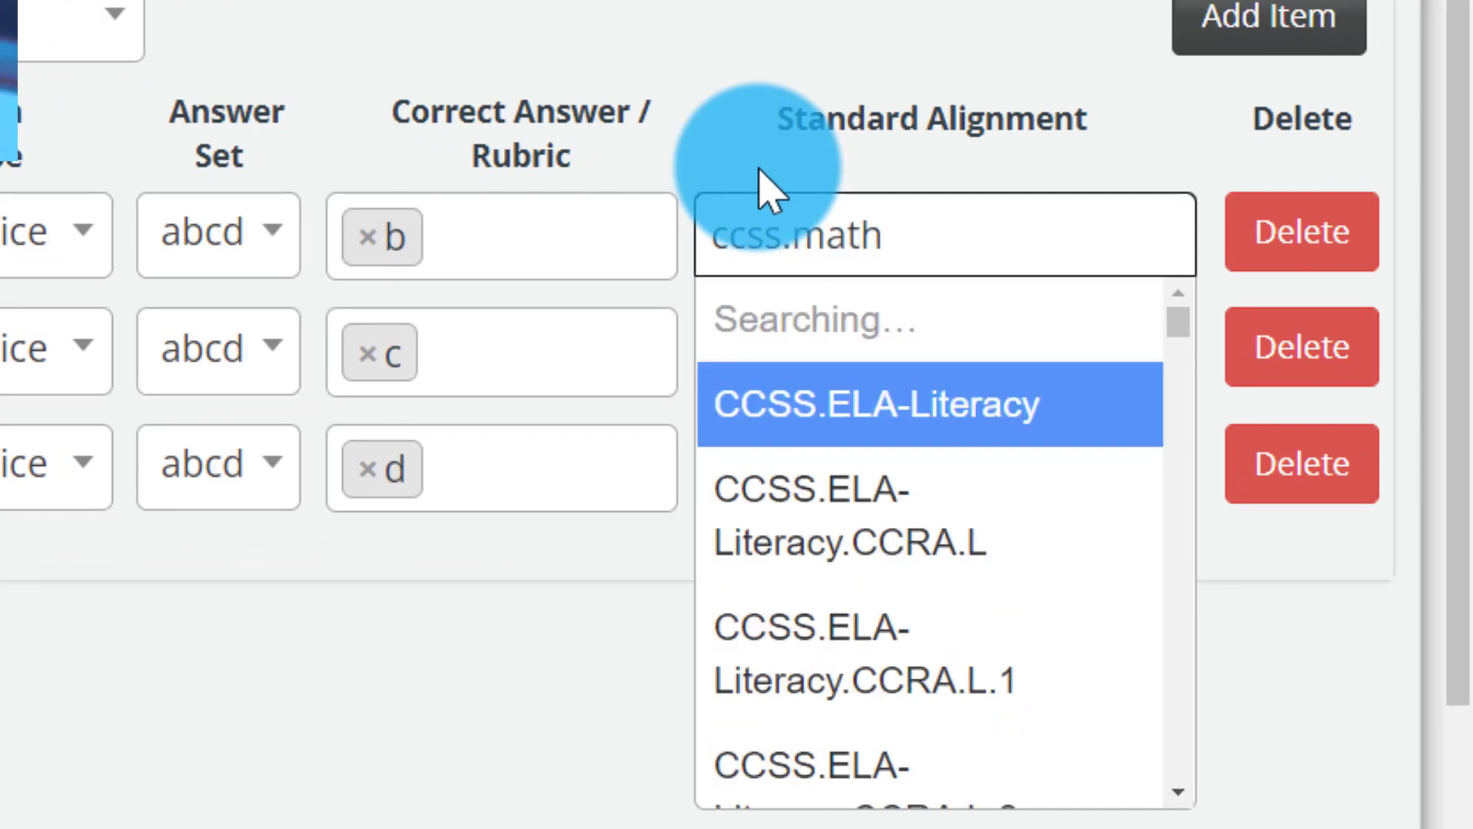
text(.)
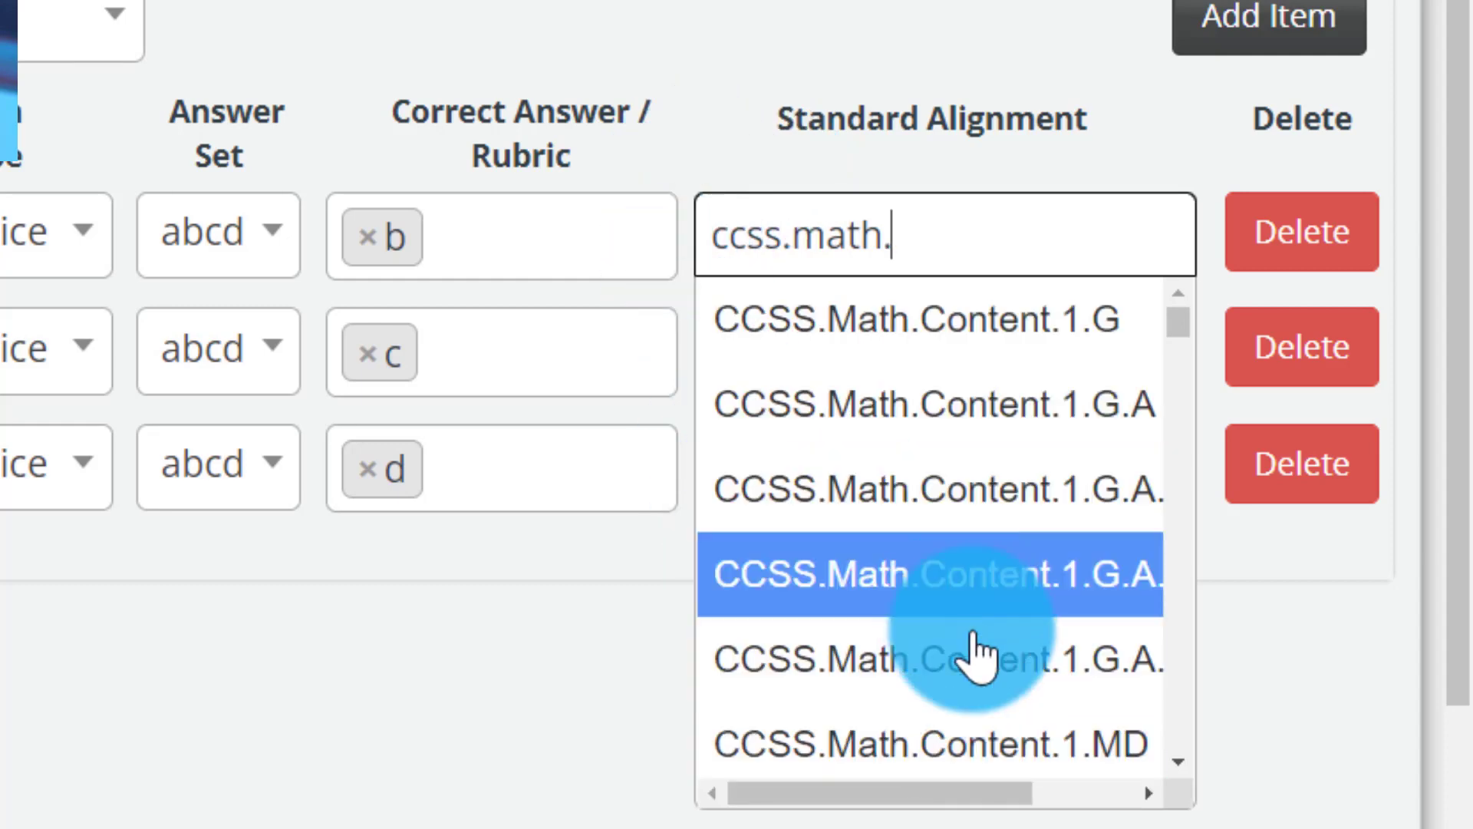
drag(1215, 393, 1234, 295)
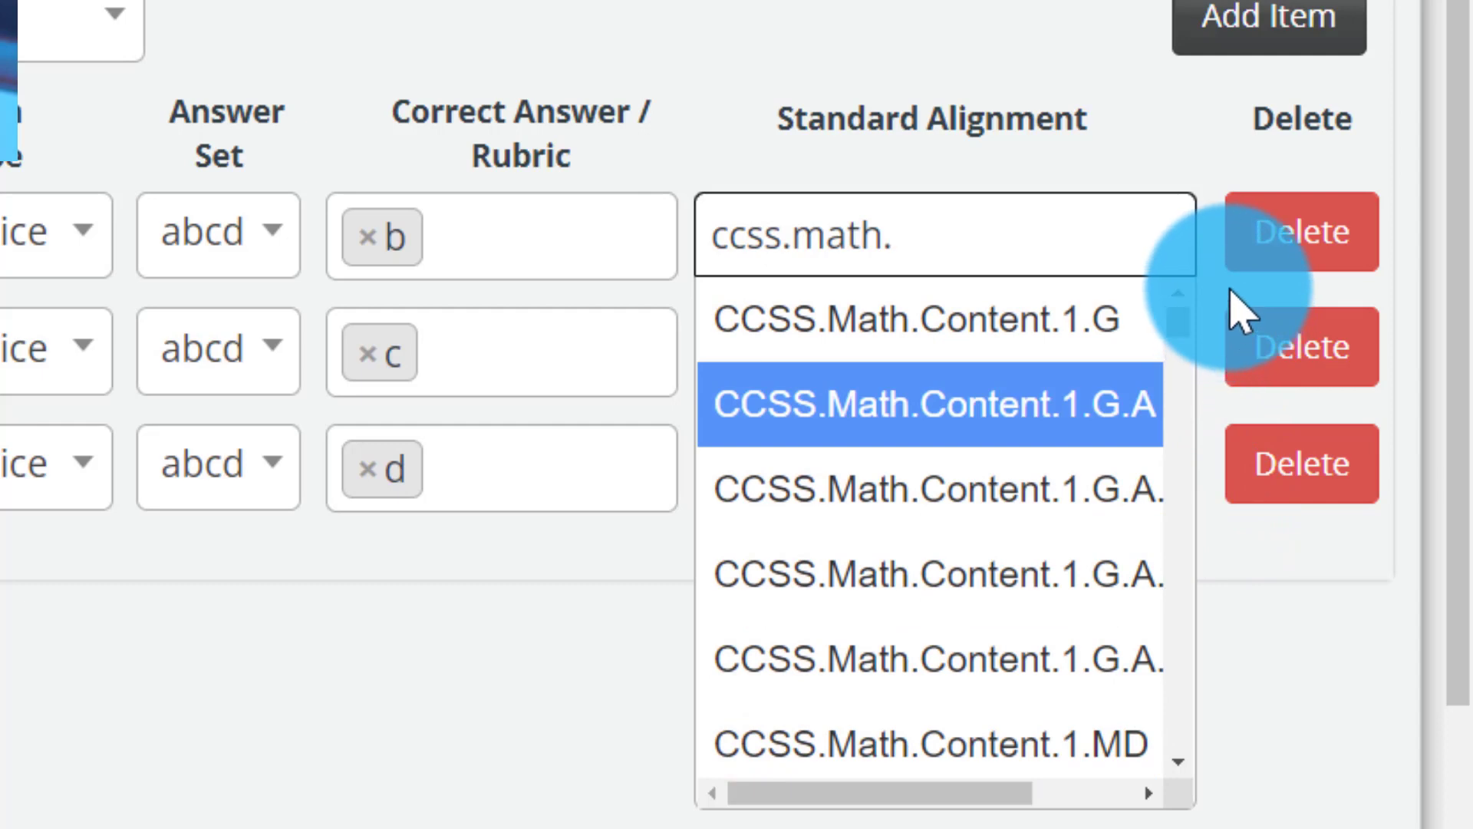
text(content)
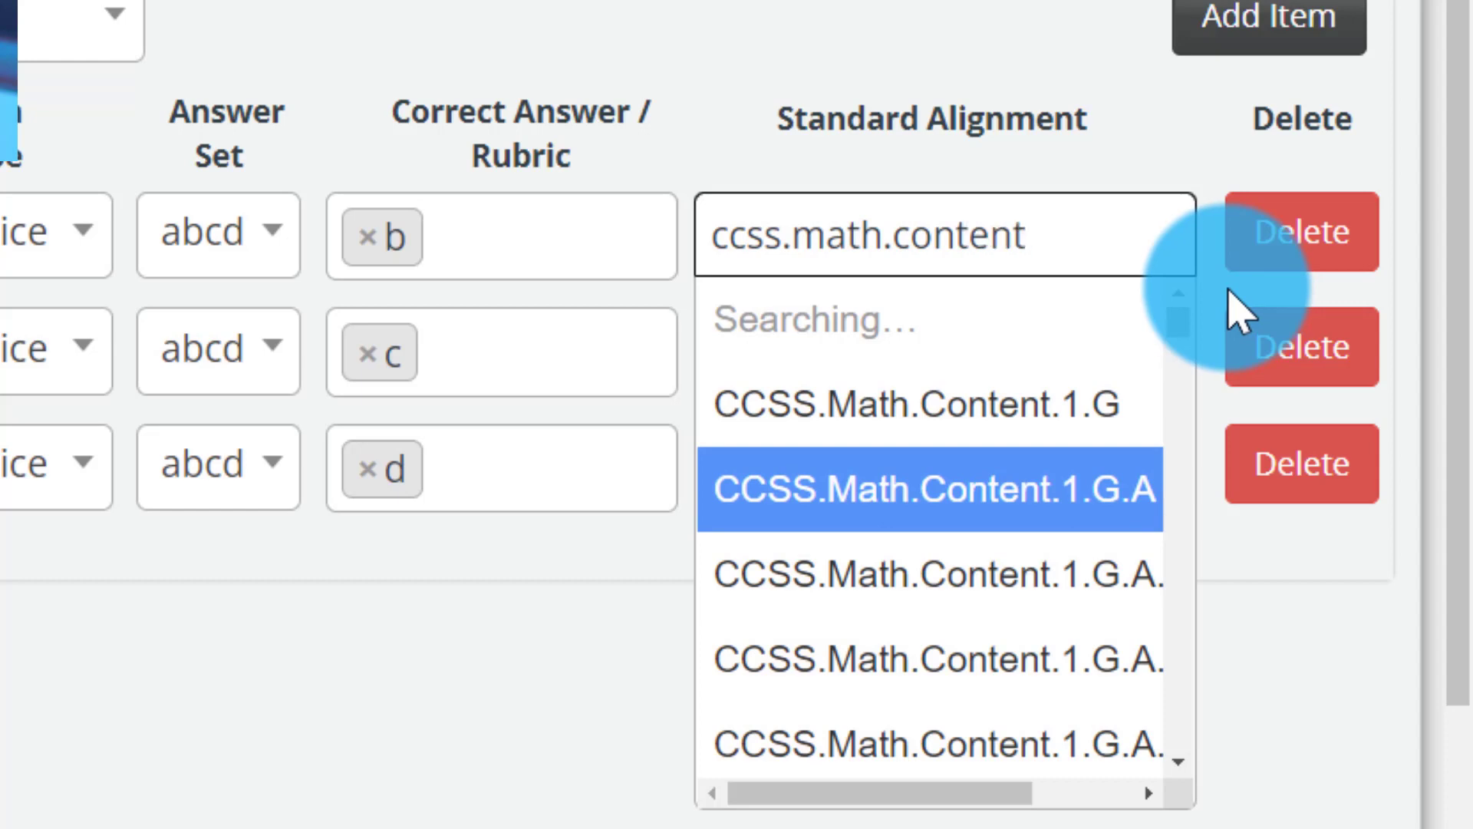
text(.hsa)
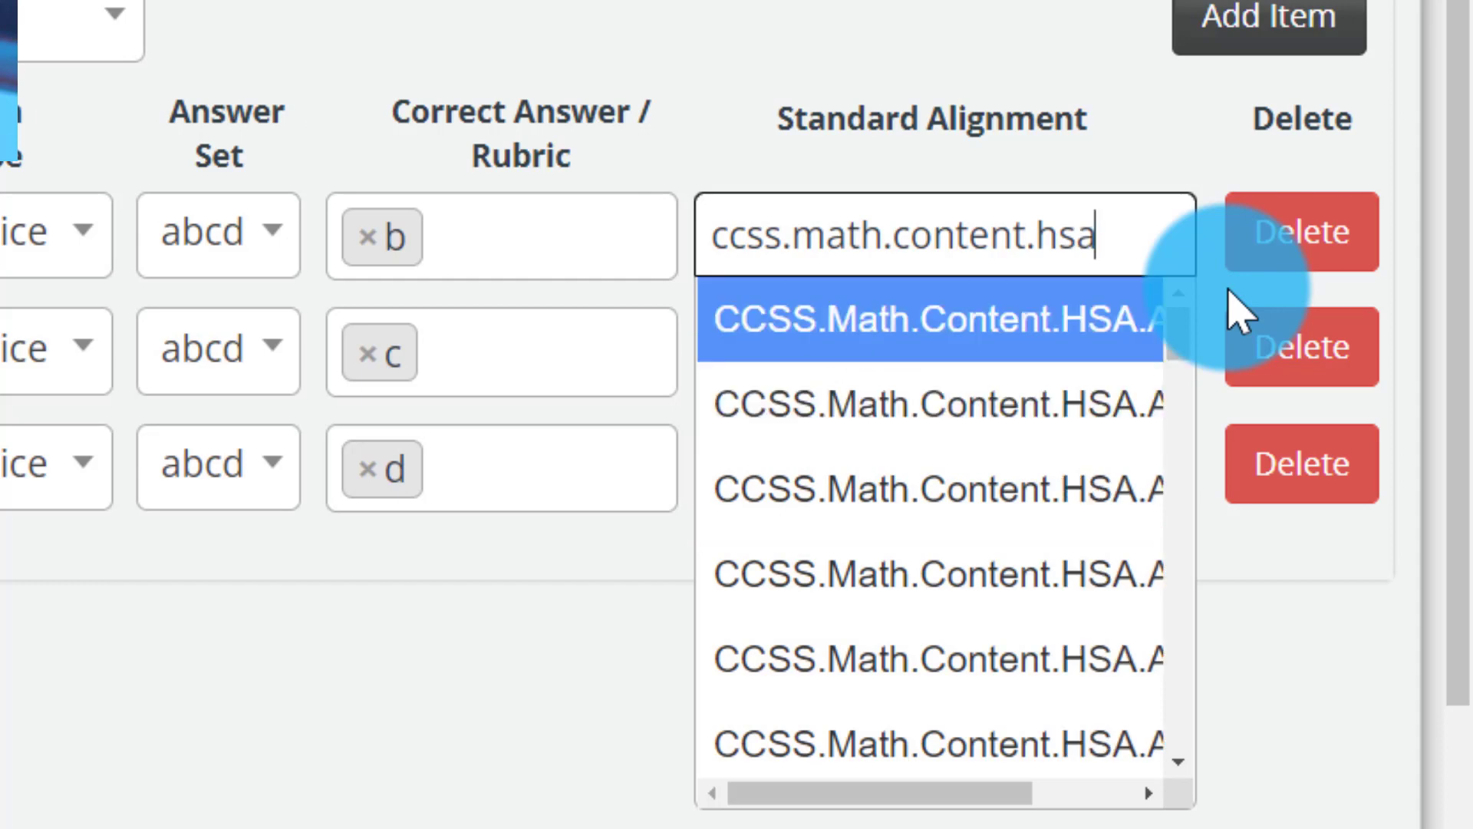
drag(986, 791, 1095, 799)
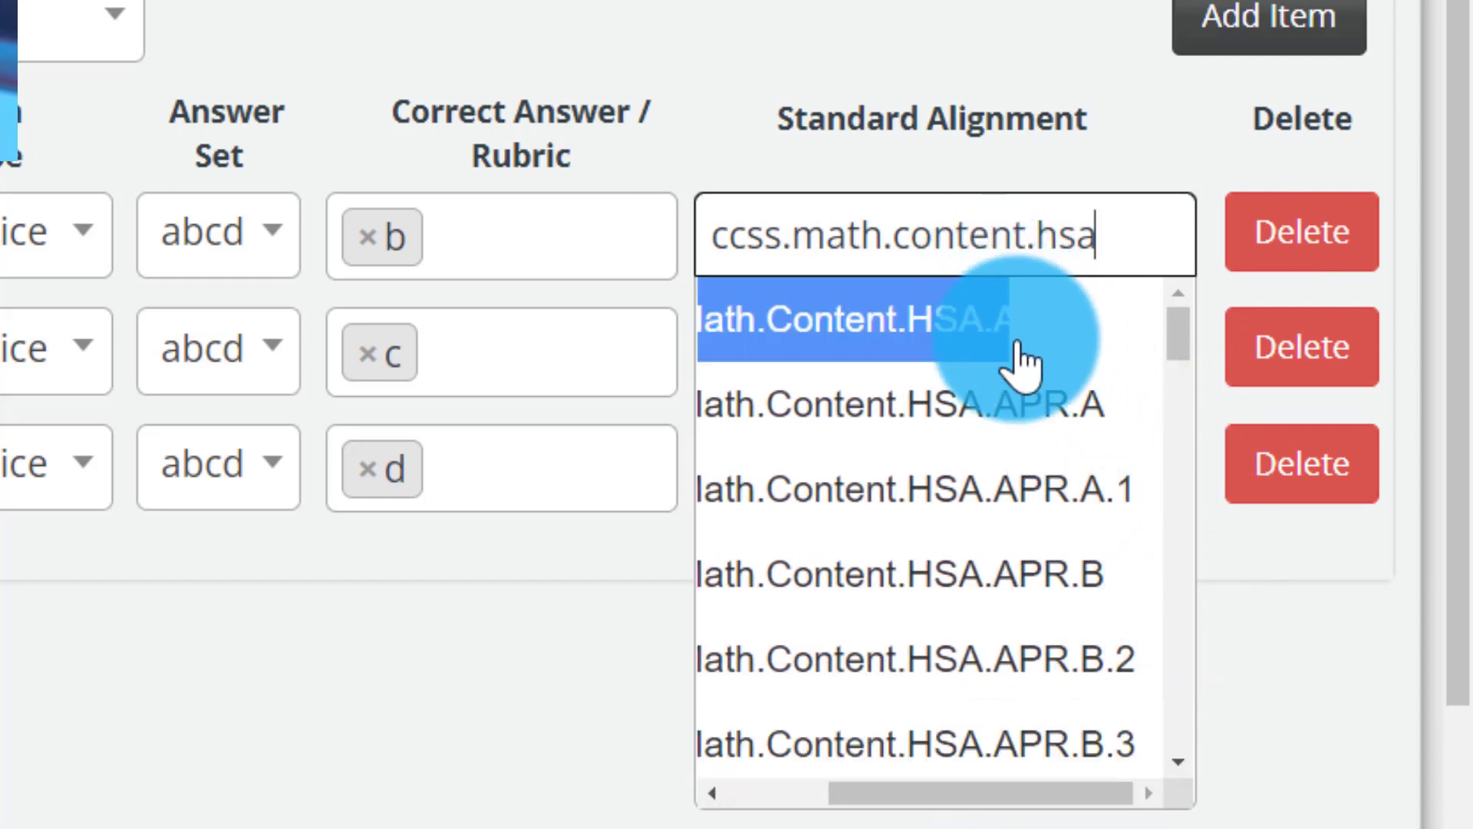
click(1363, 743)
Step: Search for ccss.math.content.hsa in item 1-1's standard alignment, select the search text for reuse, and align the item to CCSS.Math.Content.HSA.CED.A
click(982, 242)
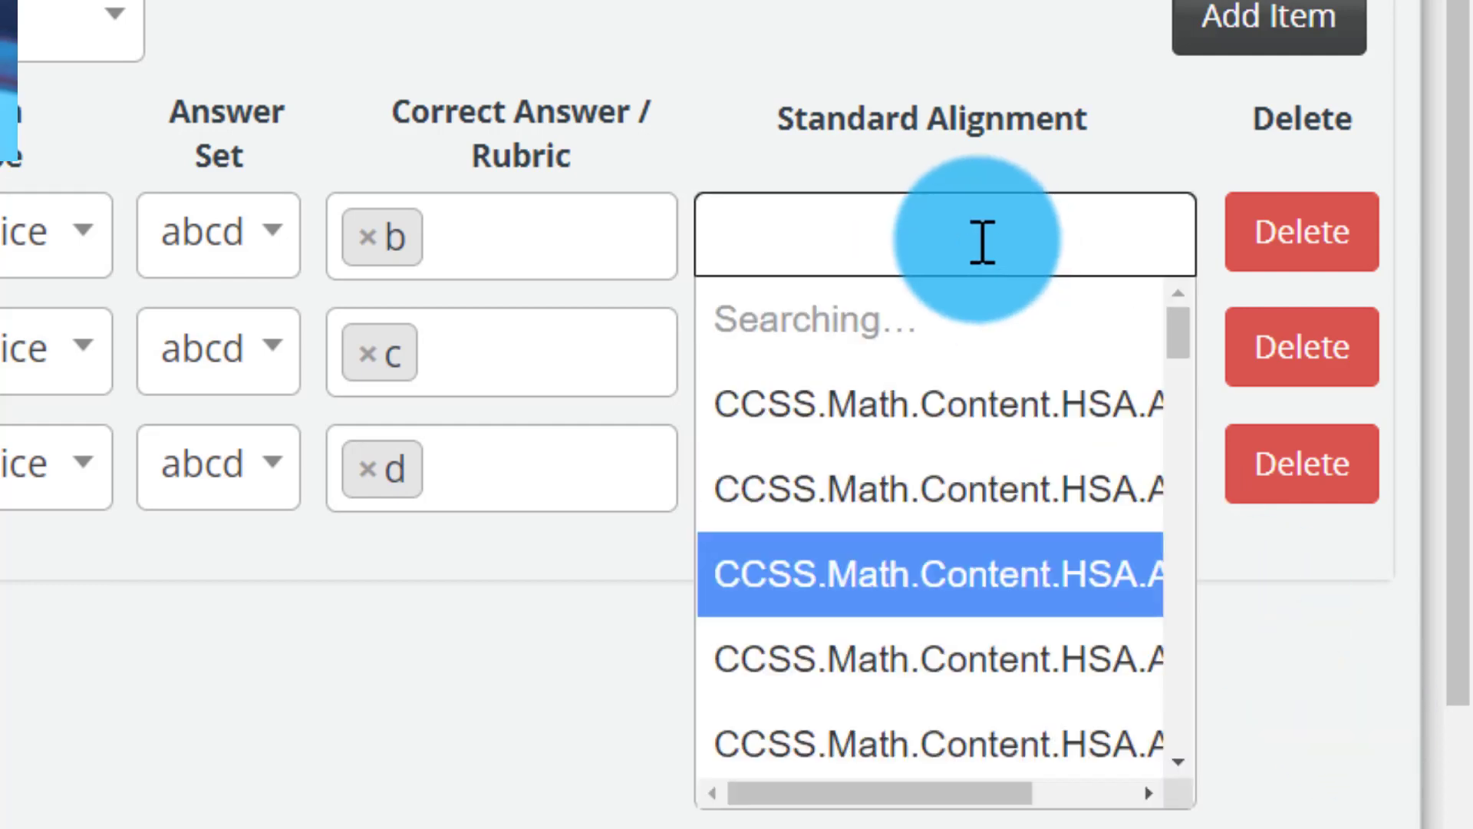
text(ccss.math.content.hsa)
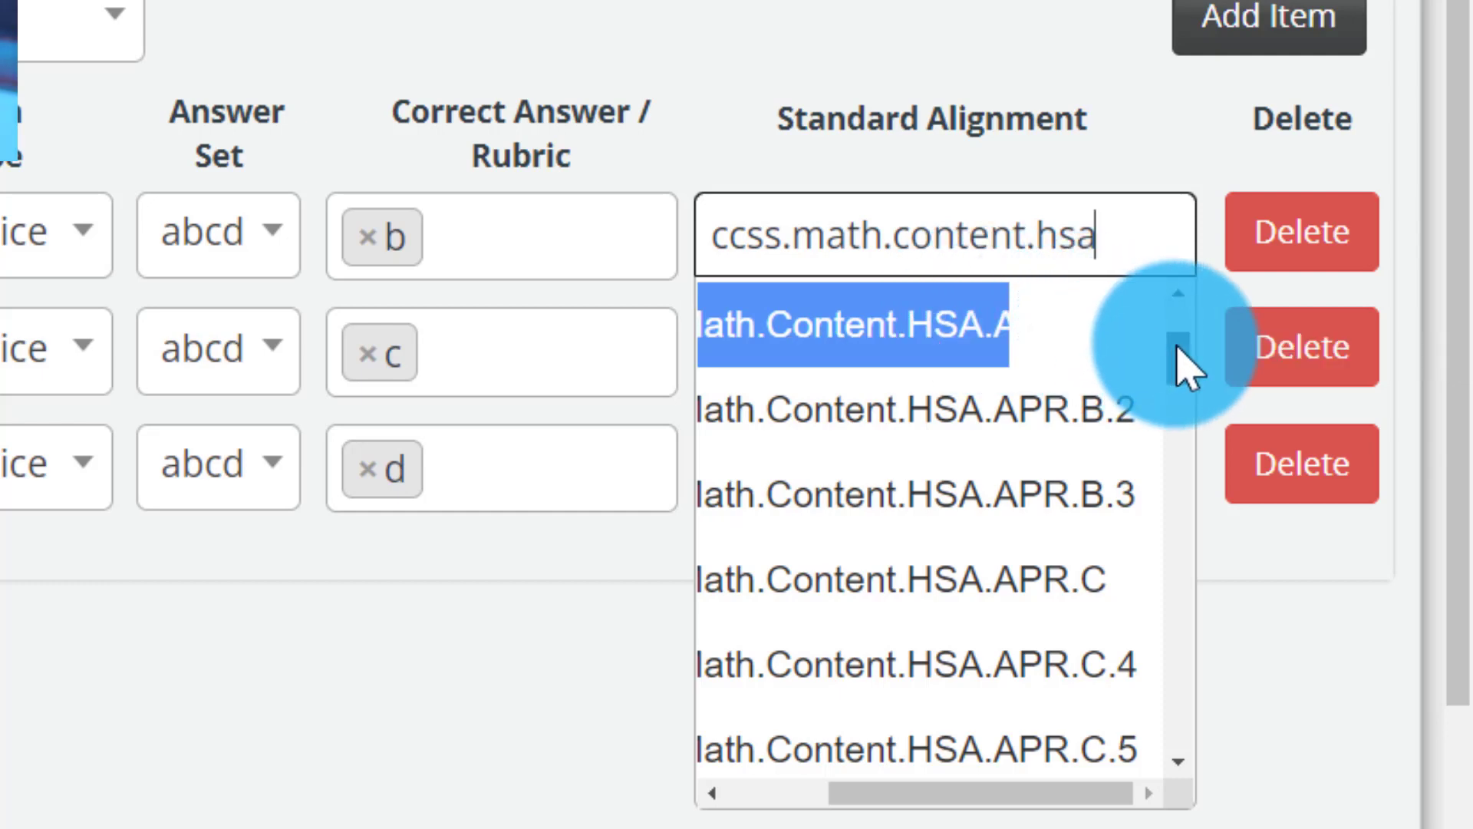
drag(1177, 343, 1185, 409)
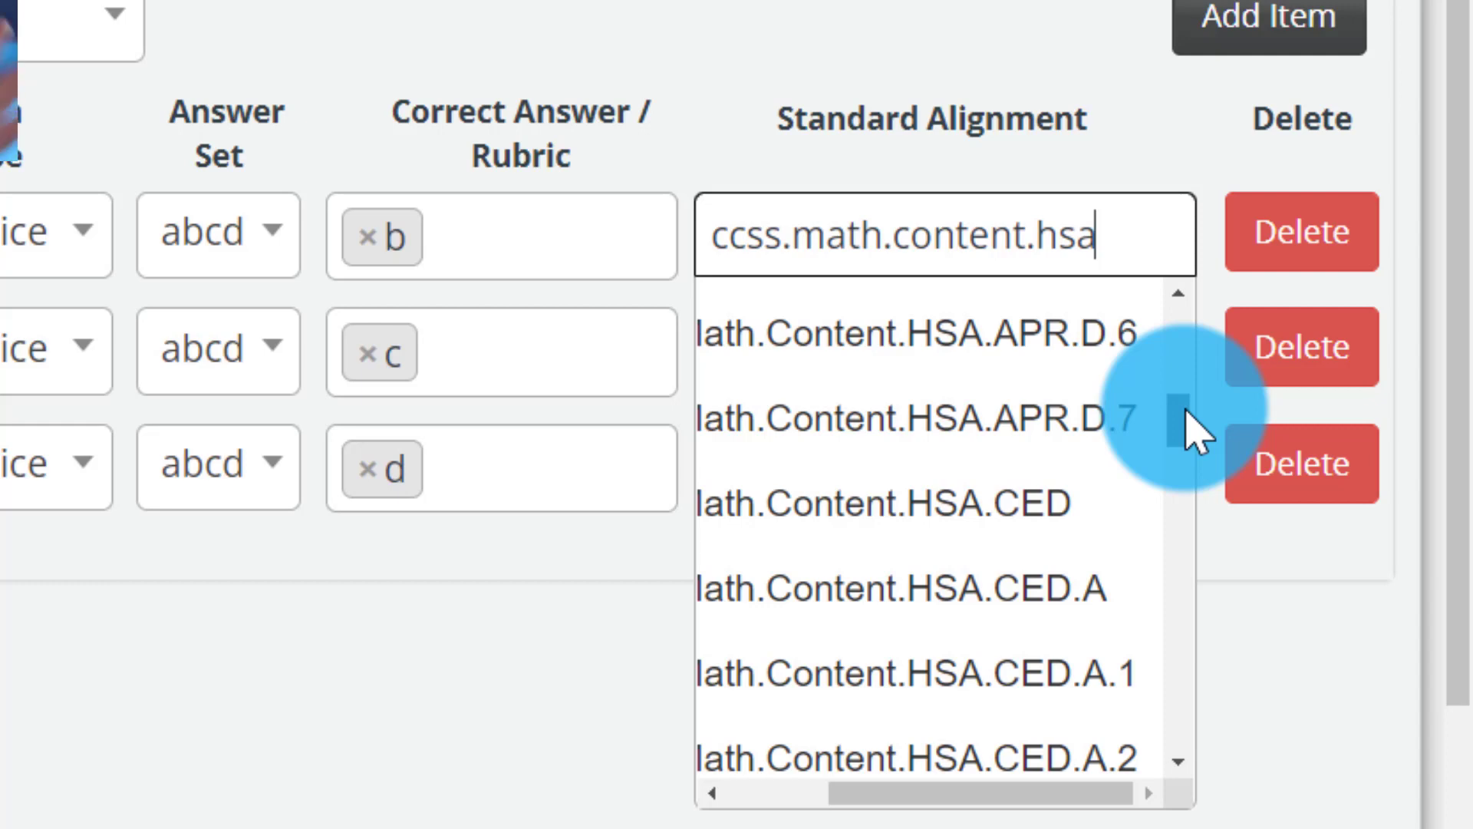
drag(1185, 412, 1183, 416)
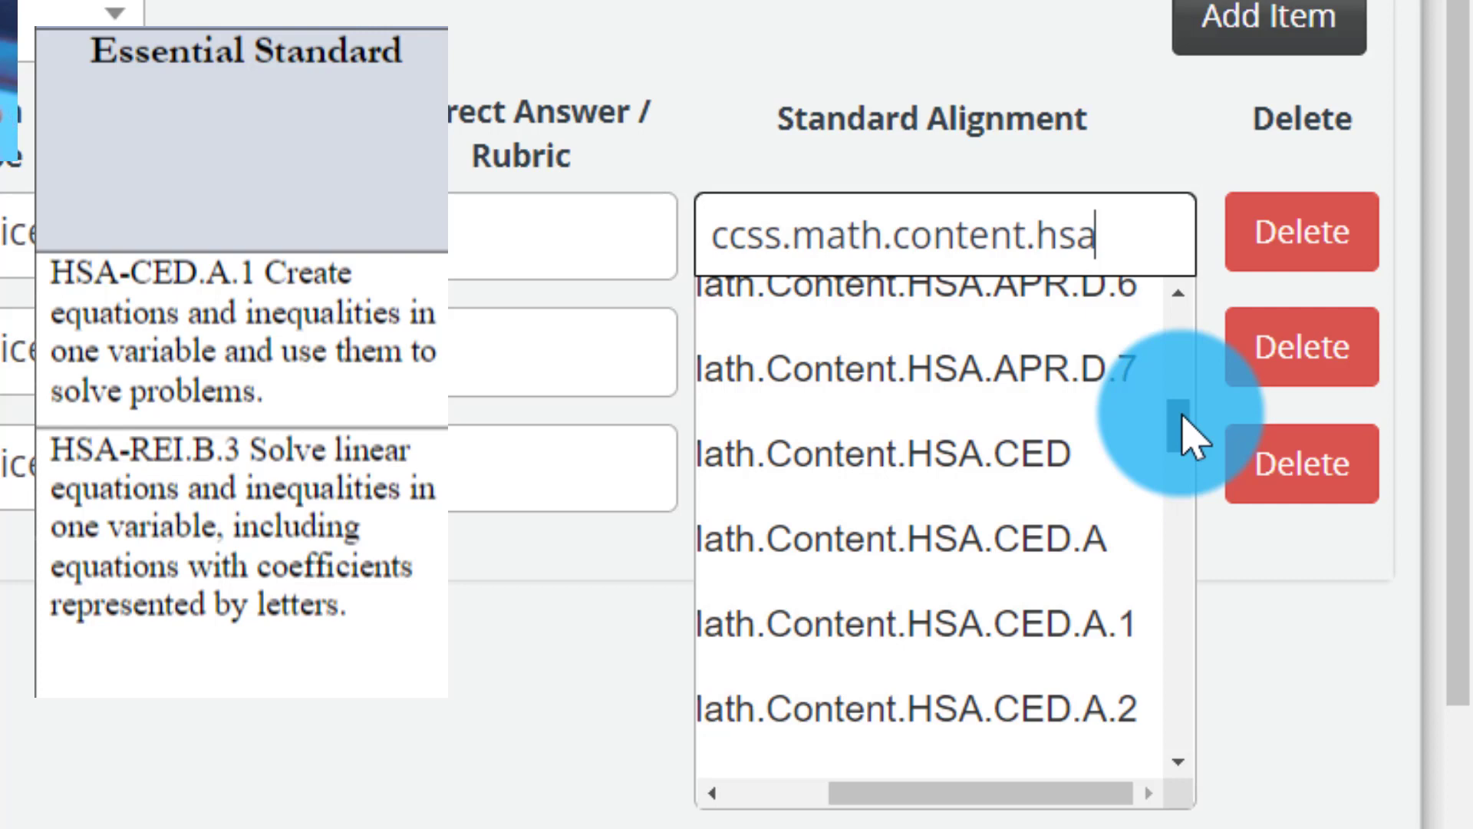
drag(1182, 416, 1183, 422)
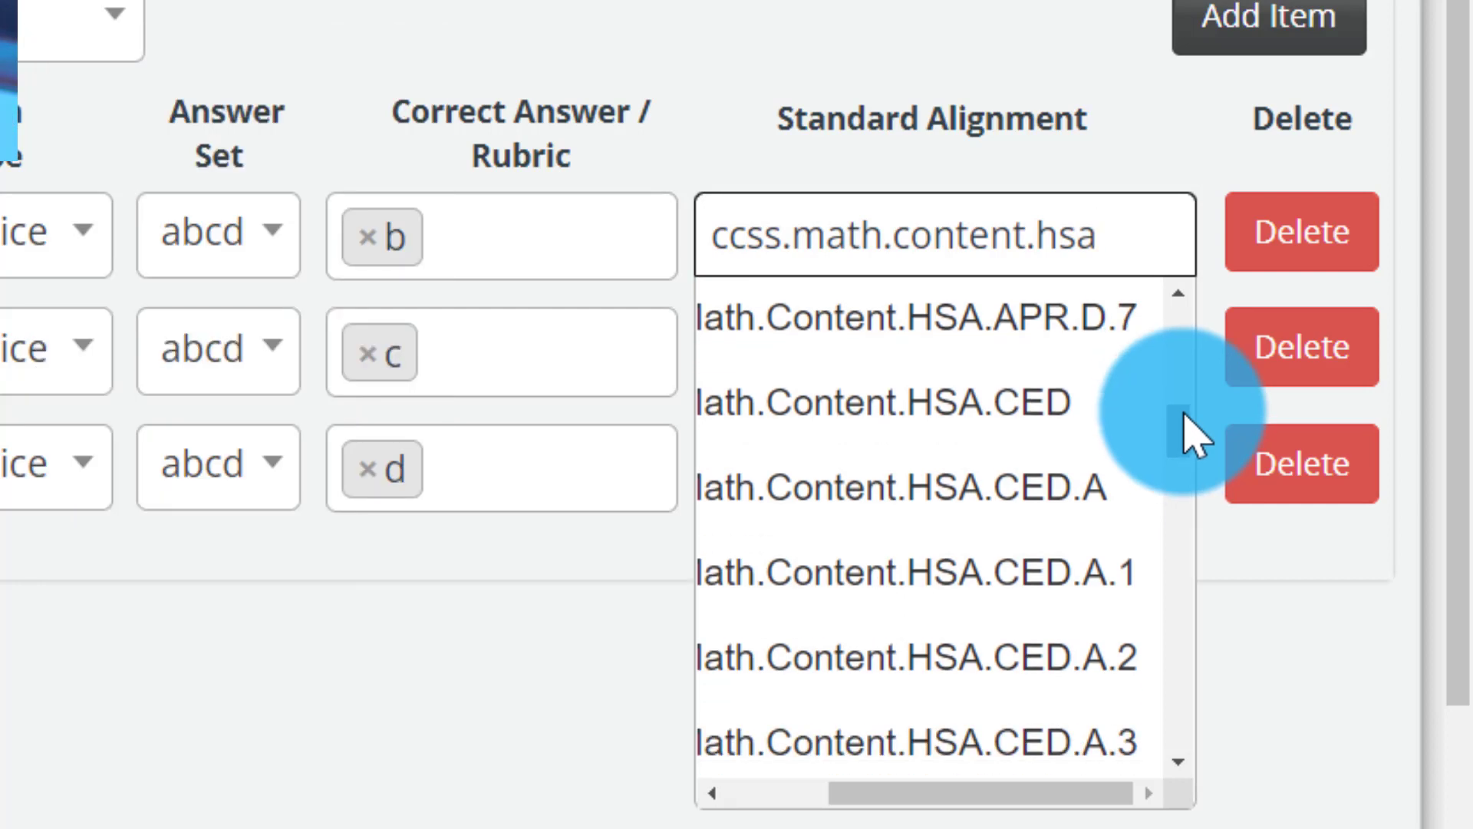
key(shift+Left)
key(shift+Left)
key(shift+Left)
key(shift+Left)
key(shift+Left)
key(shift+Left)
key(shift+Left)
key(shift+Left)
key(shift+Left)
key(shift+Left)
key(shift+Left)
key(shift+Left)
key(shift+Left)
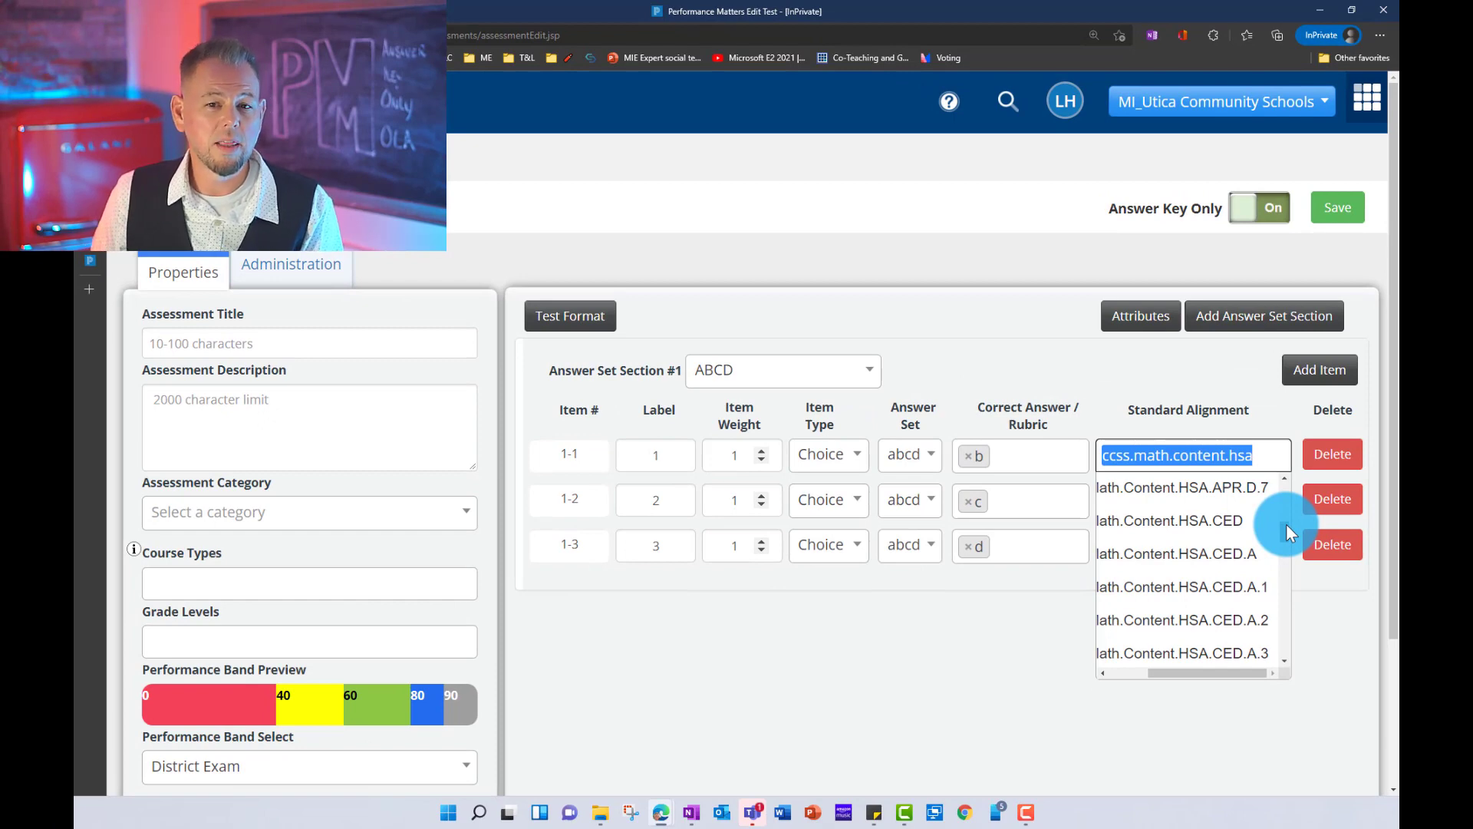
click(1231, 558)
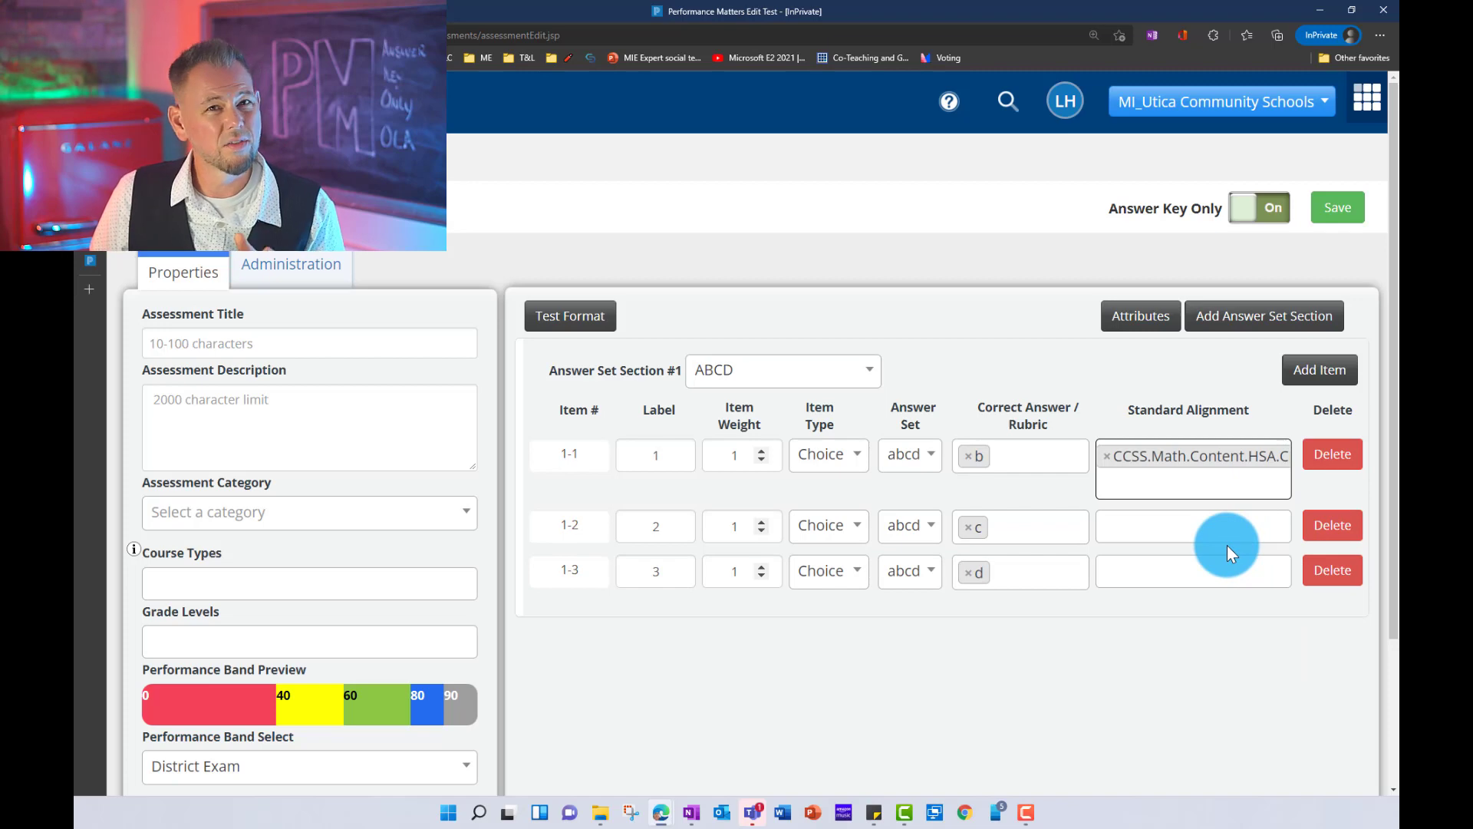
Step: Search for ccss.math.content.hsa in item 1-2's standard alignment and align the item to CCSS.Math.Content.HSA.REI.A.2
click(1206, 529)
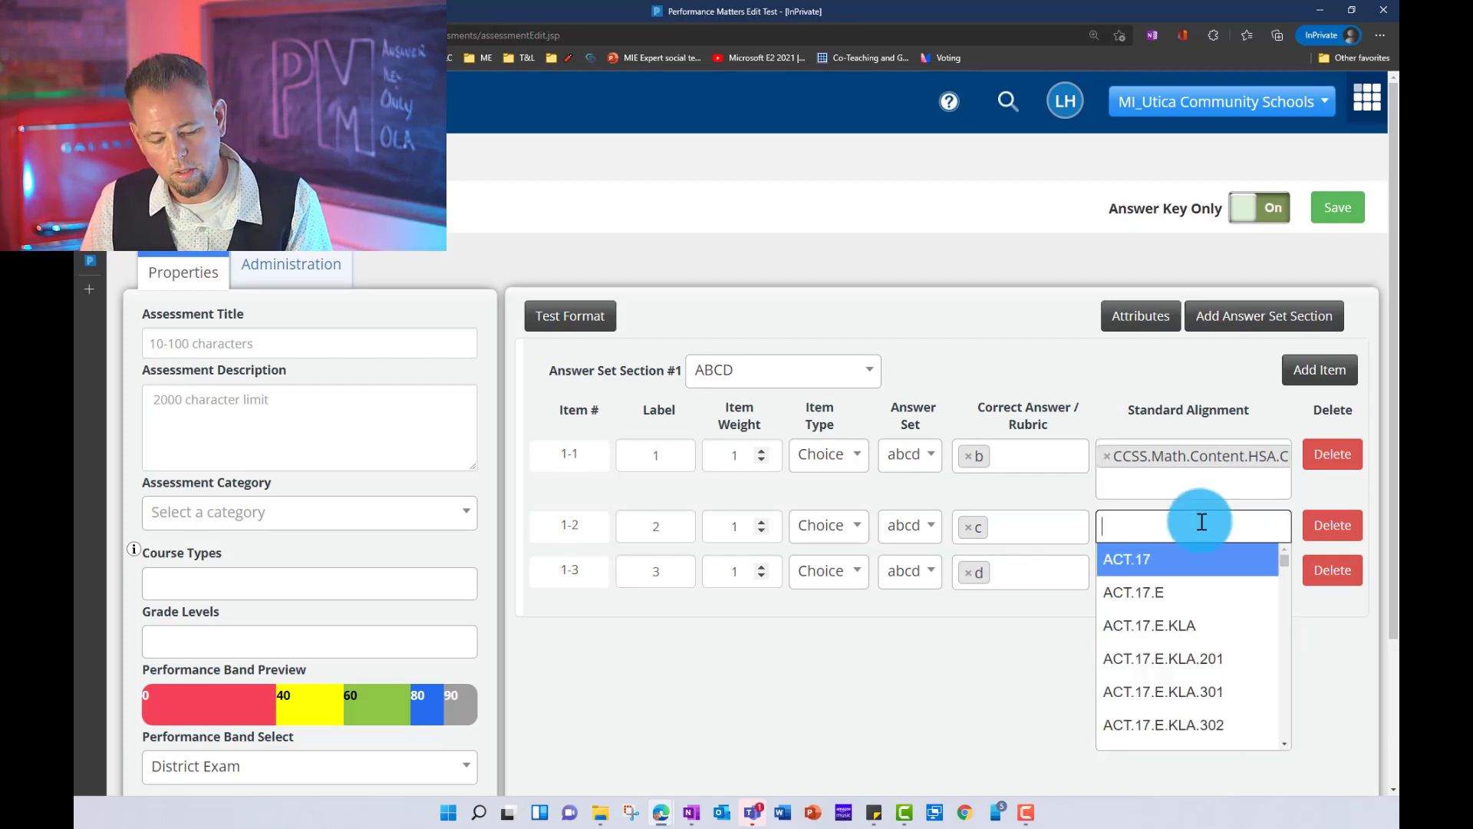
text(ccss.math.content.hsa)
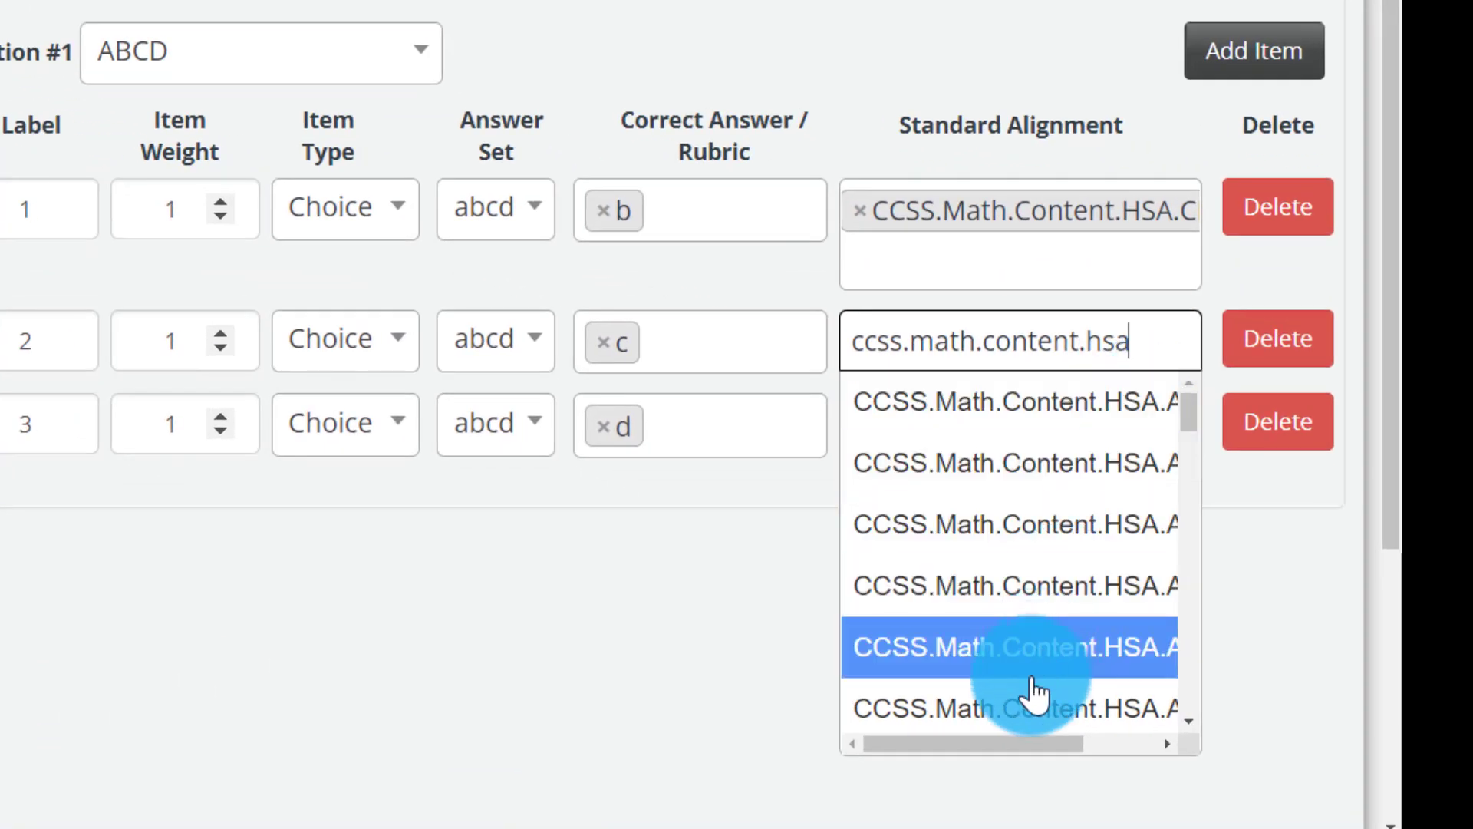
drag(1031, 740, 1156, 741)
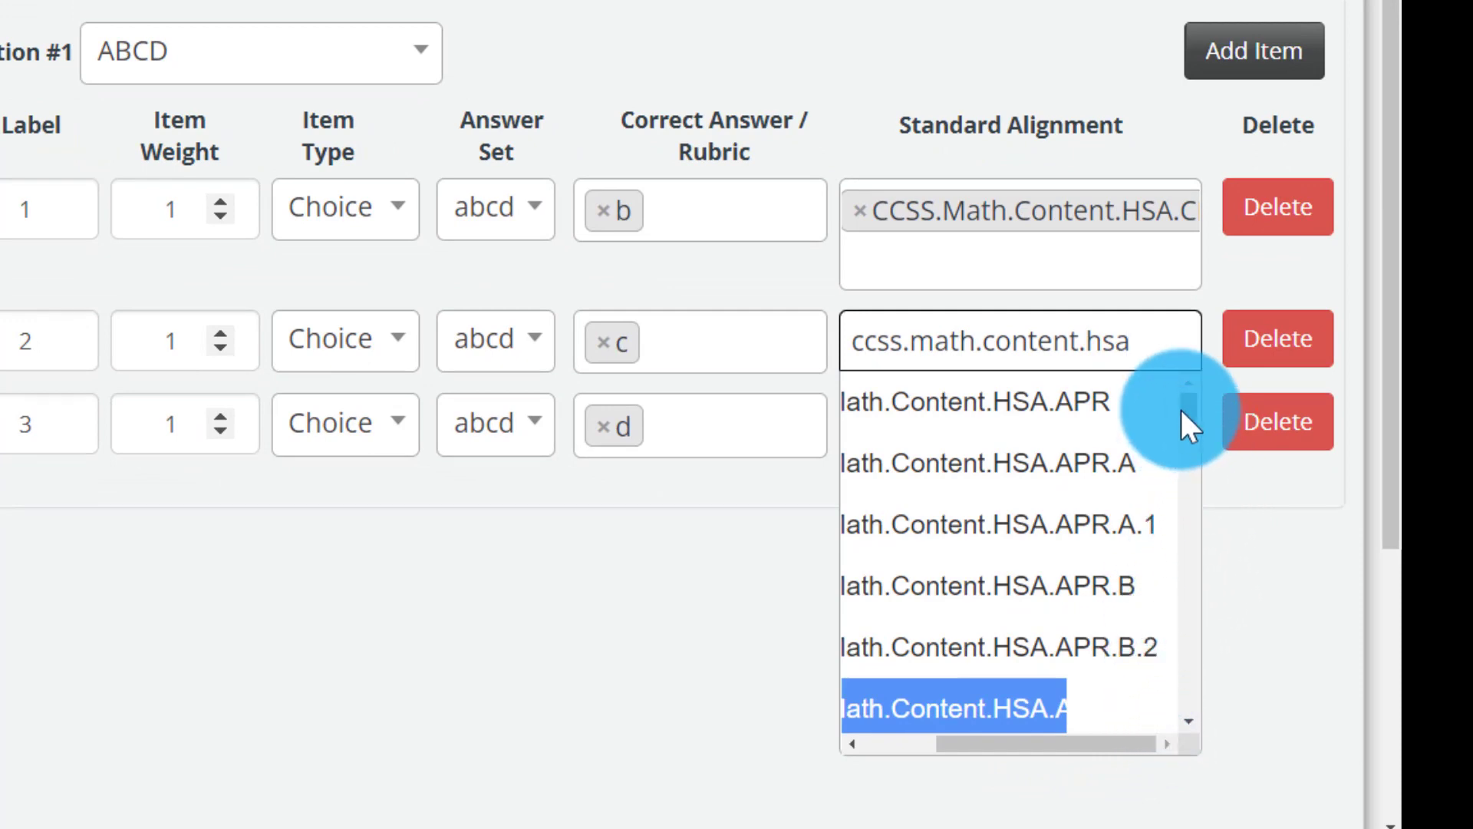
drag(1180, 410, 1217, 545)
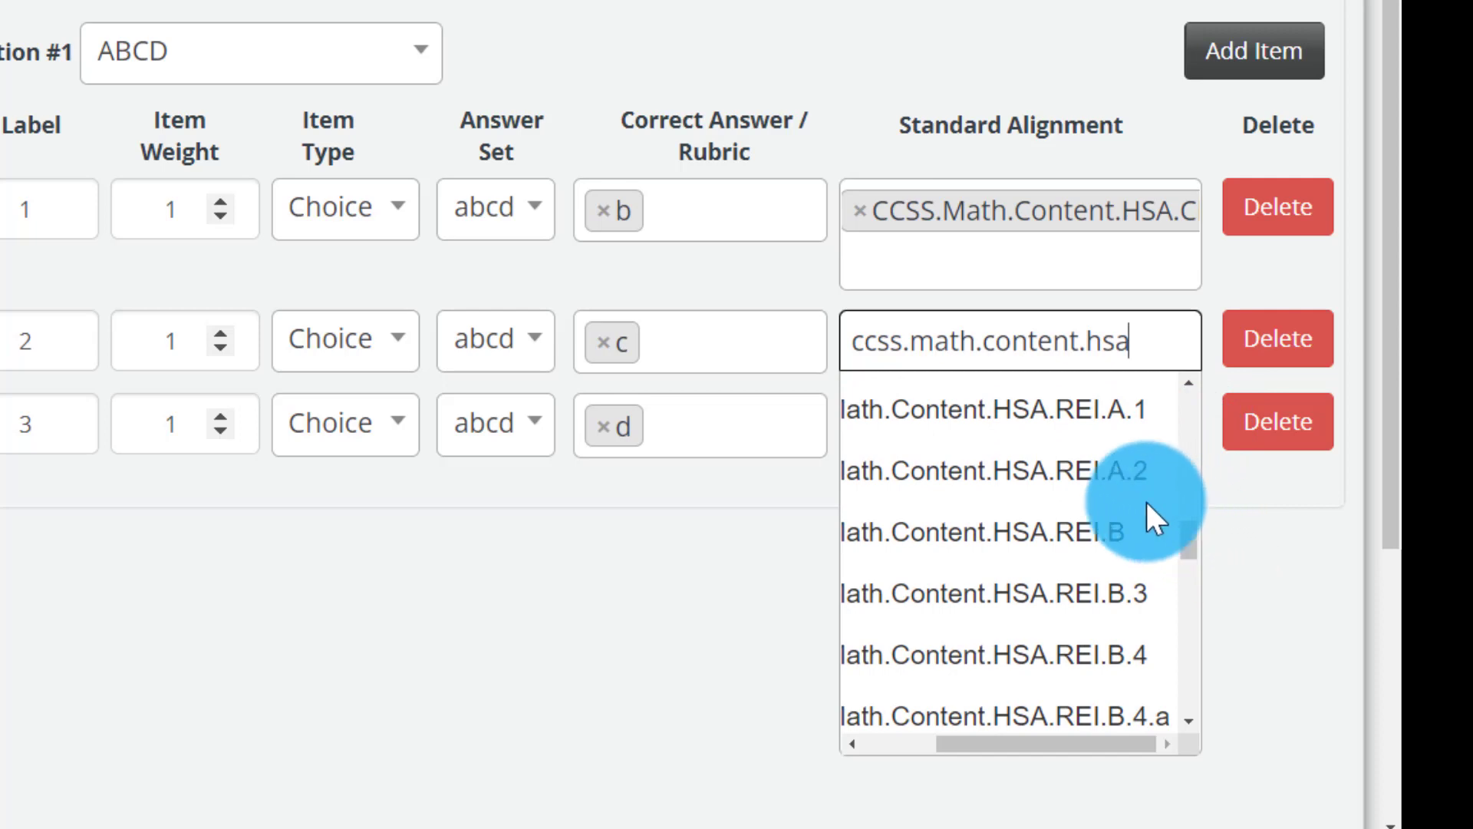
click(1108, 487)
Step: Search for ccss.math.content.hsa in item 1-3's standard alignment and align the item to CCSS.Math.Content.HSA.SSE.A.1
click(1055, 491)
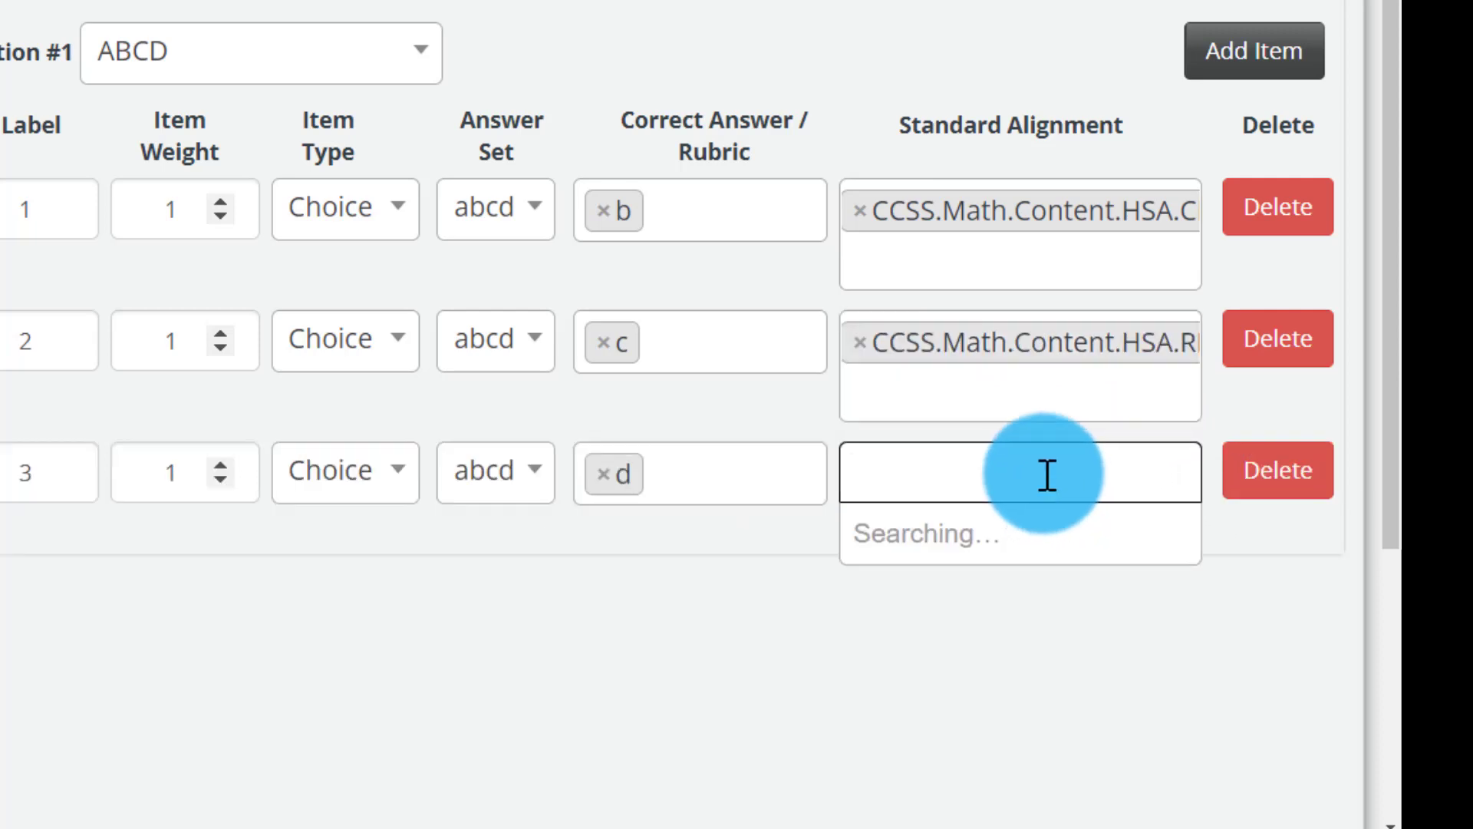
text(ccss.math.content.hsa)
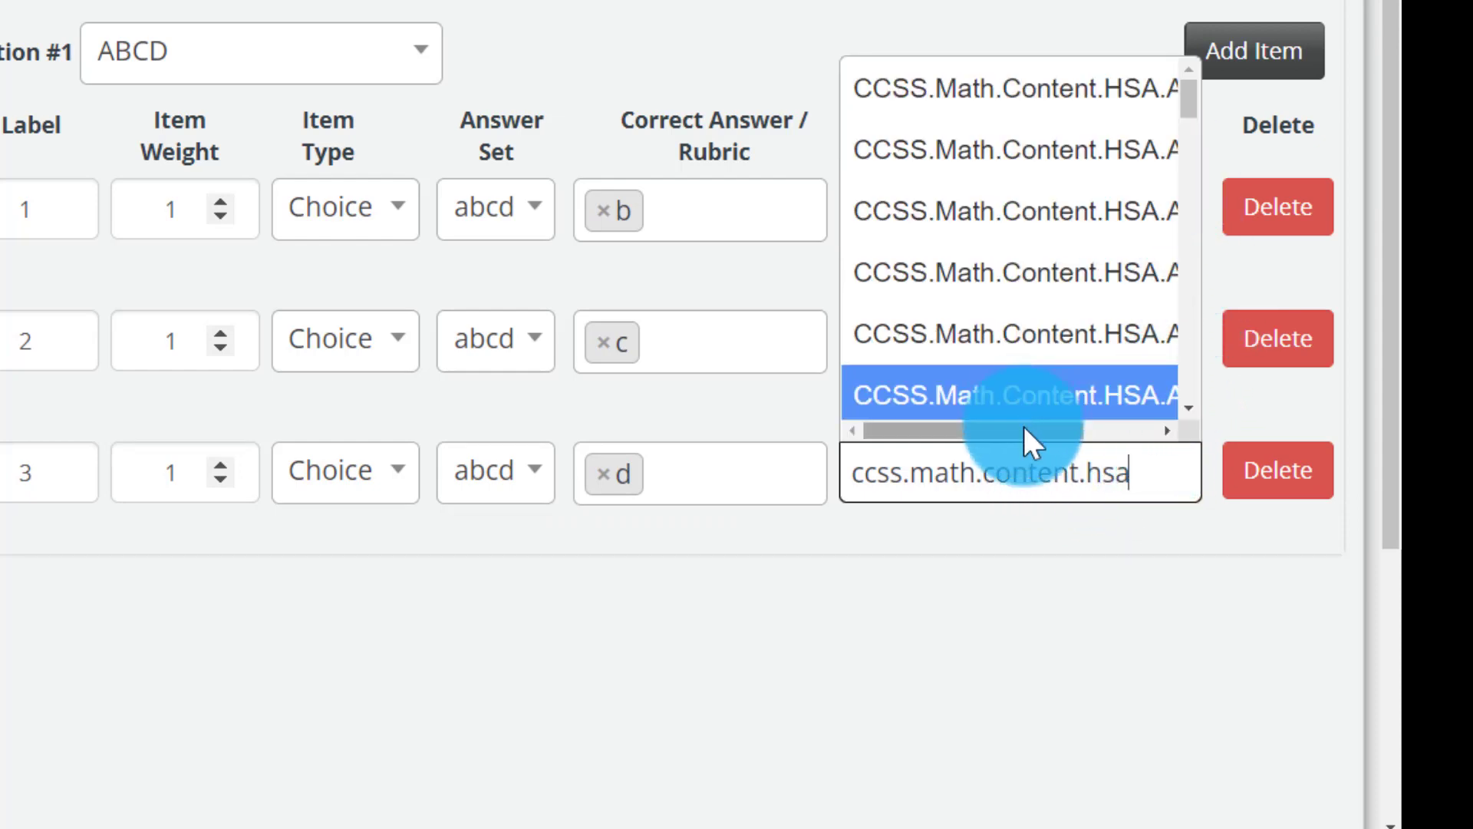
drag(1032, 430, 1145, 433)
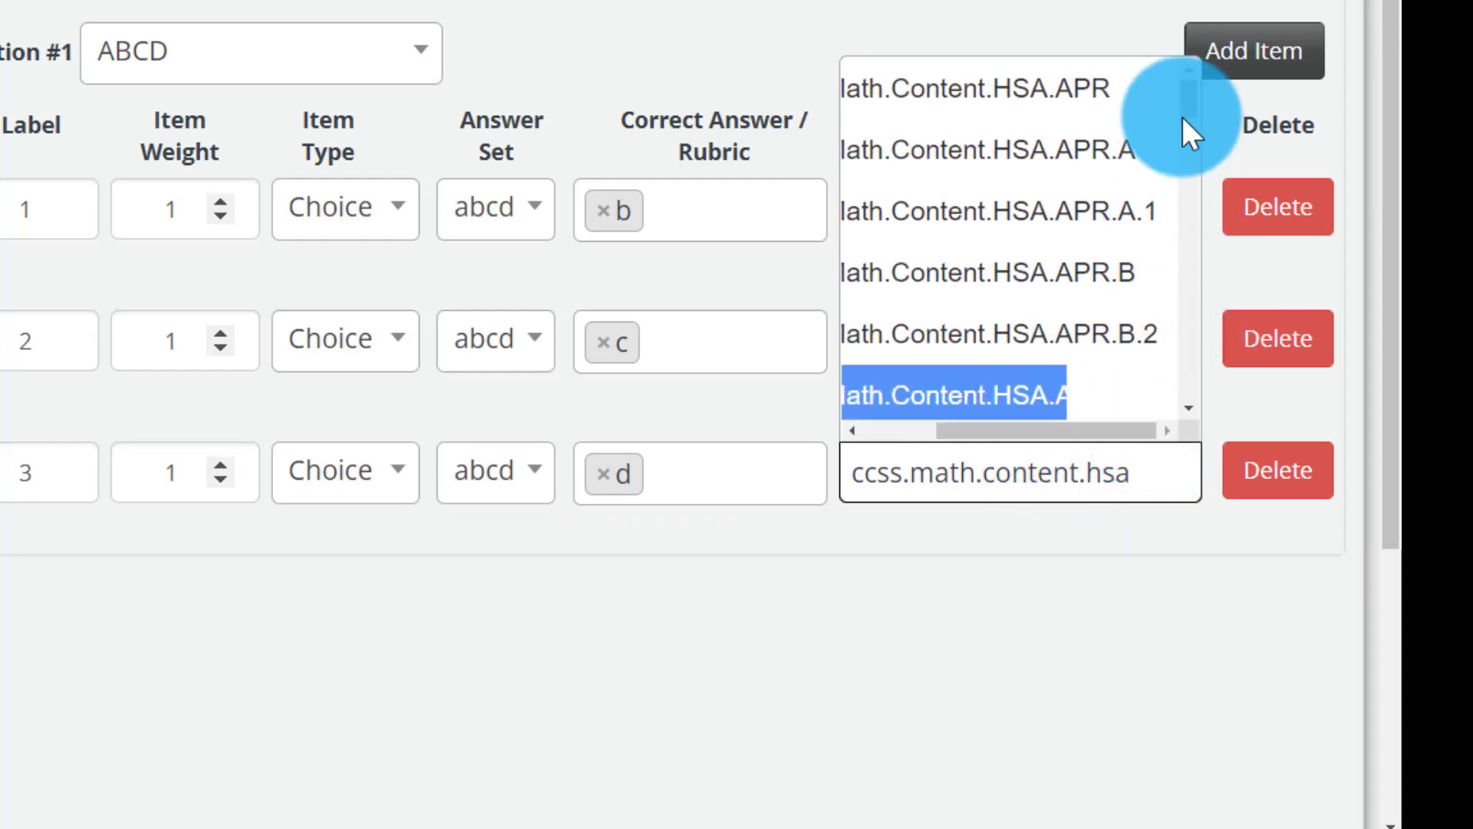
drag(1187, 106, 1231, 361)
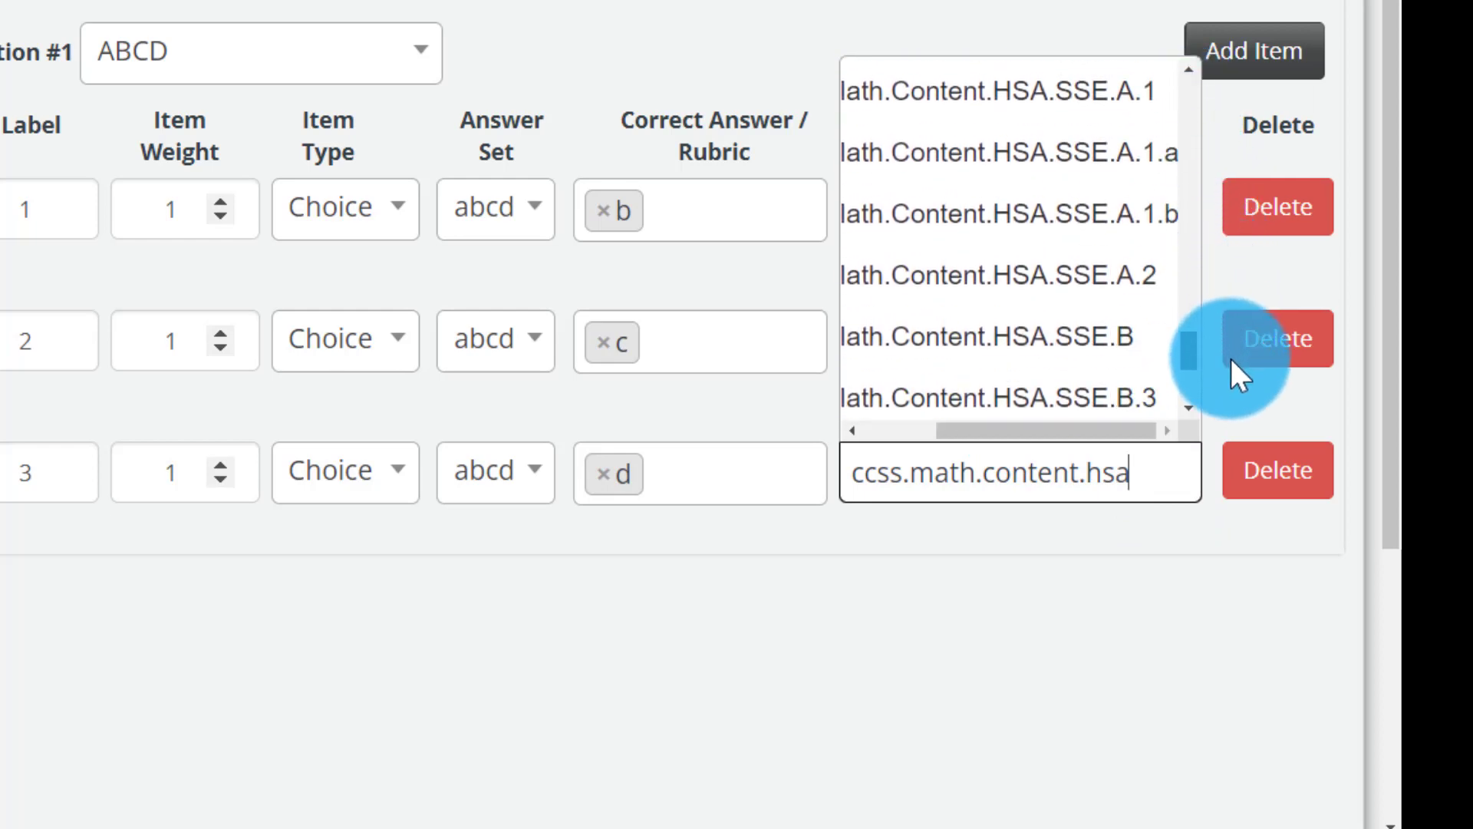
click(1124, 115)
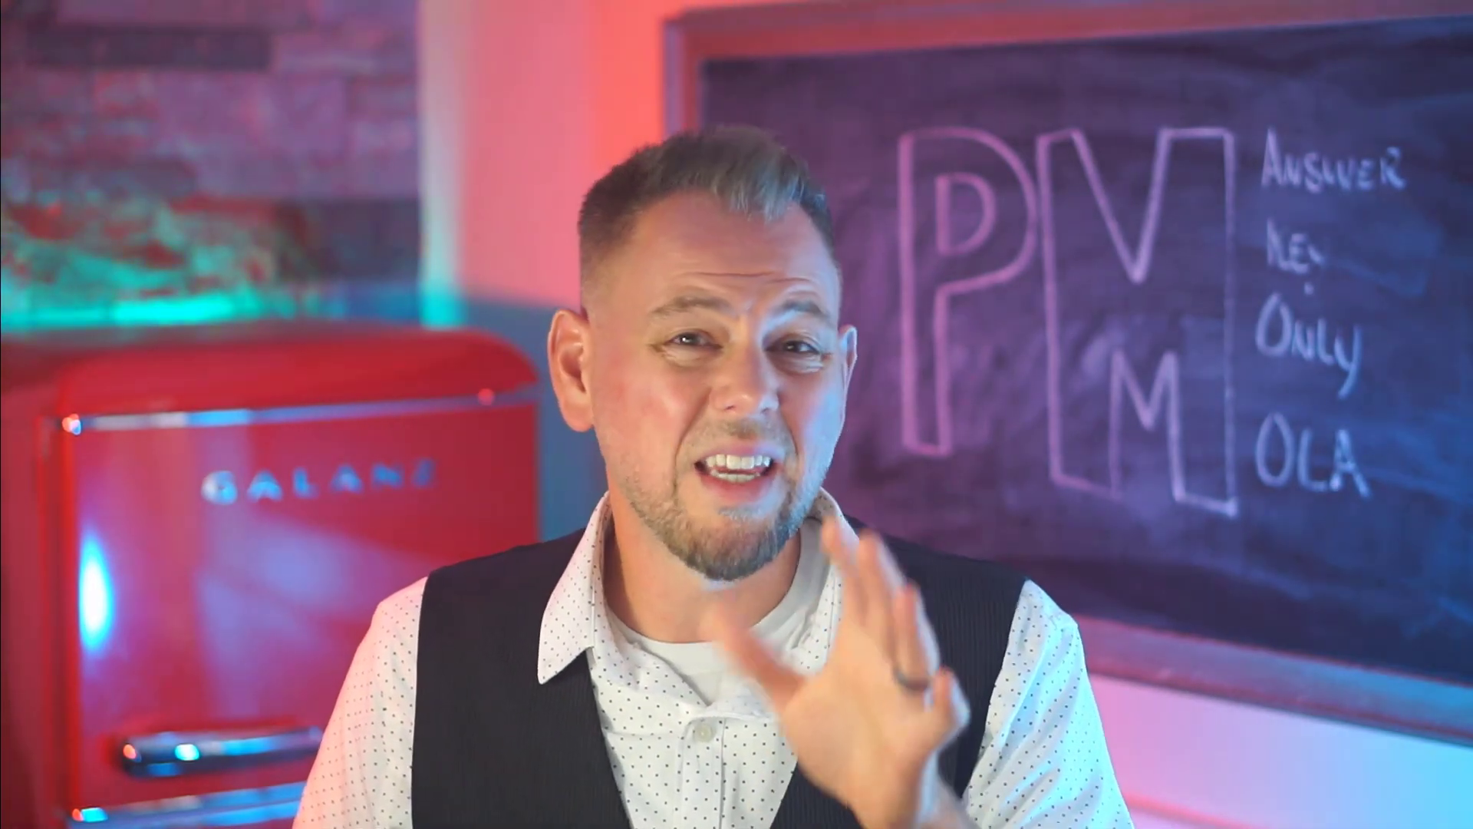
Step: Title the assessment "ITC Exam Demo (Please Delete)" and save the test
click(1276, 322)
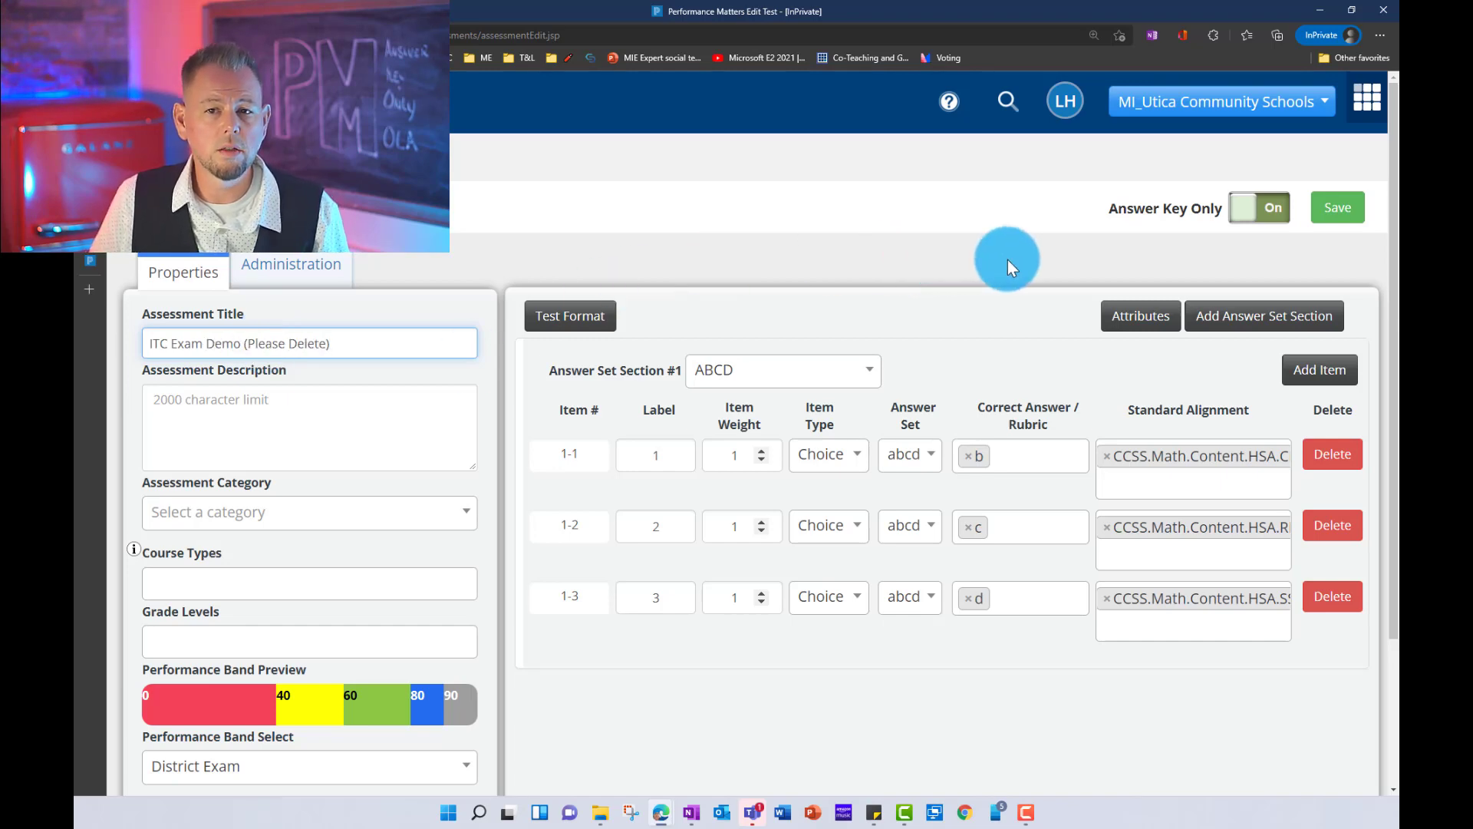
click(1339, 206)
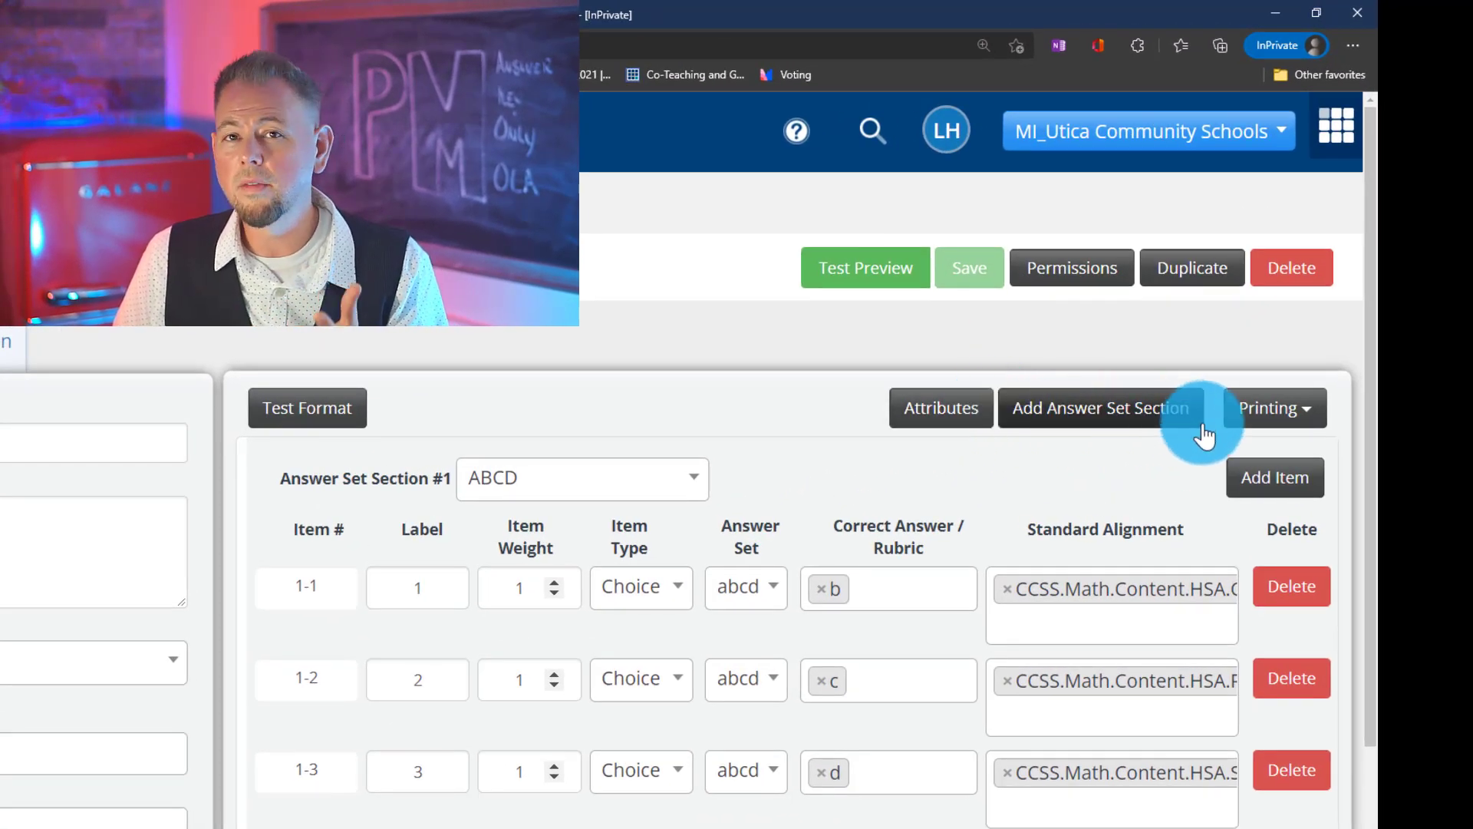
Step: Upload "PM Demo AKO Test (Answer Key).pdf" as the test's PDF with Make Default View enabled and confirm
click(1249, 426)
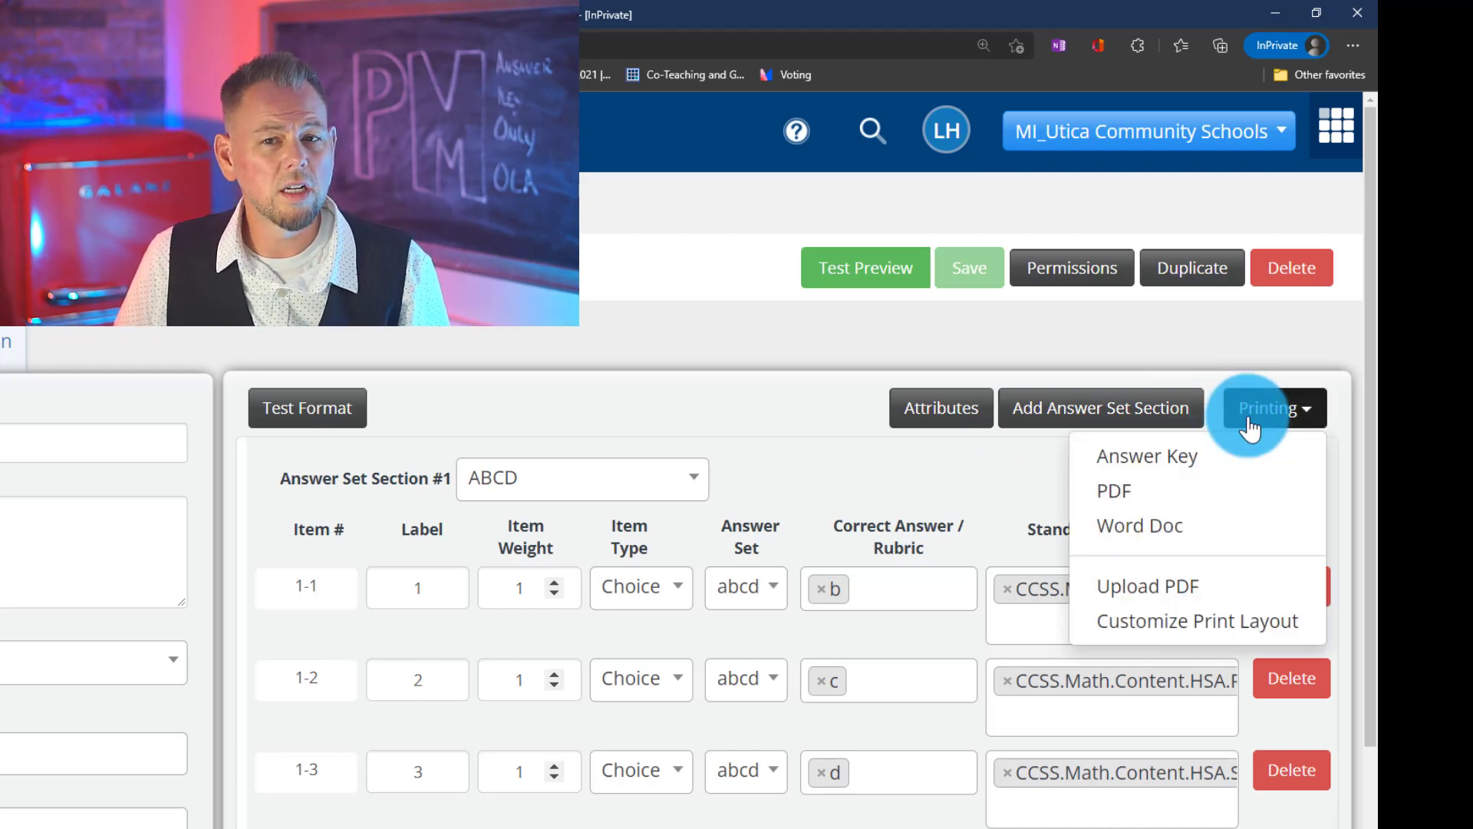
click(1131, 584)
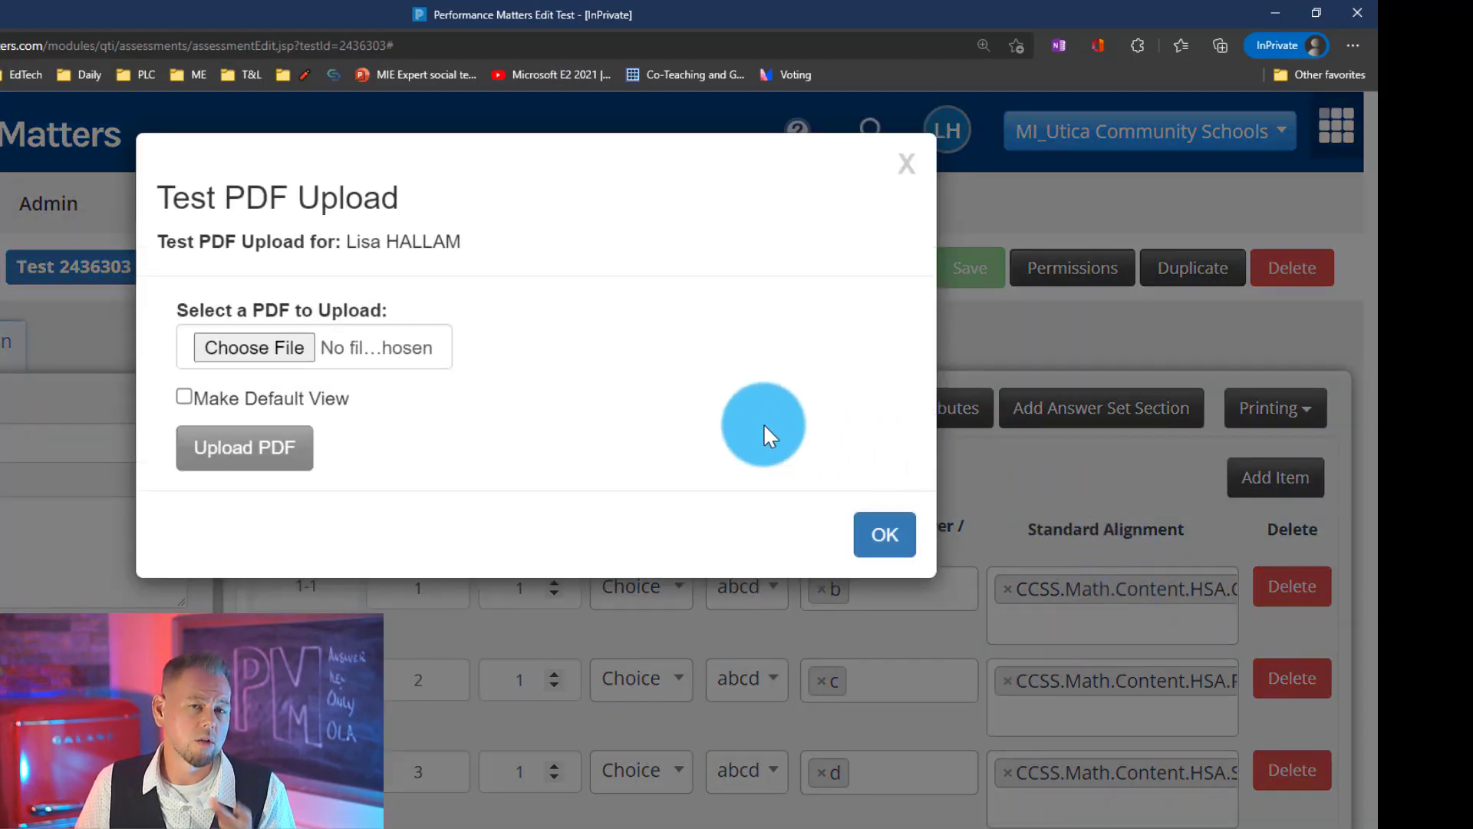
click(246, 347)
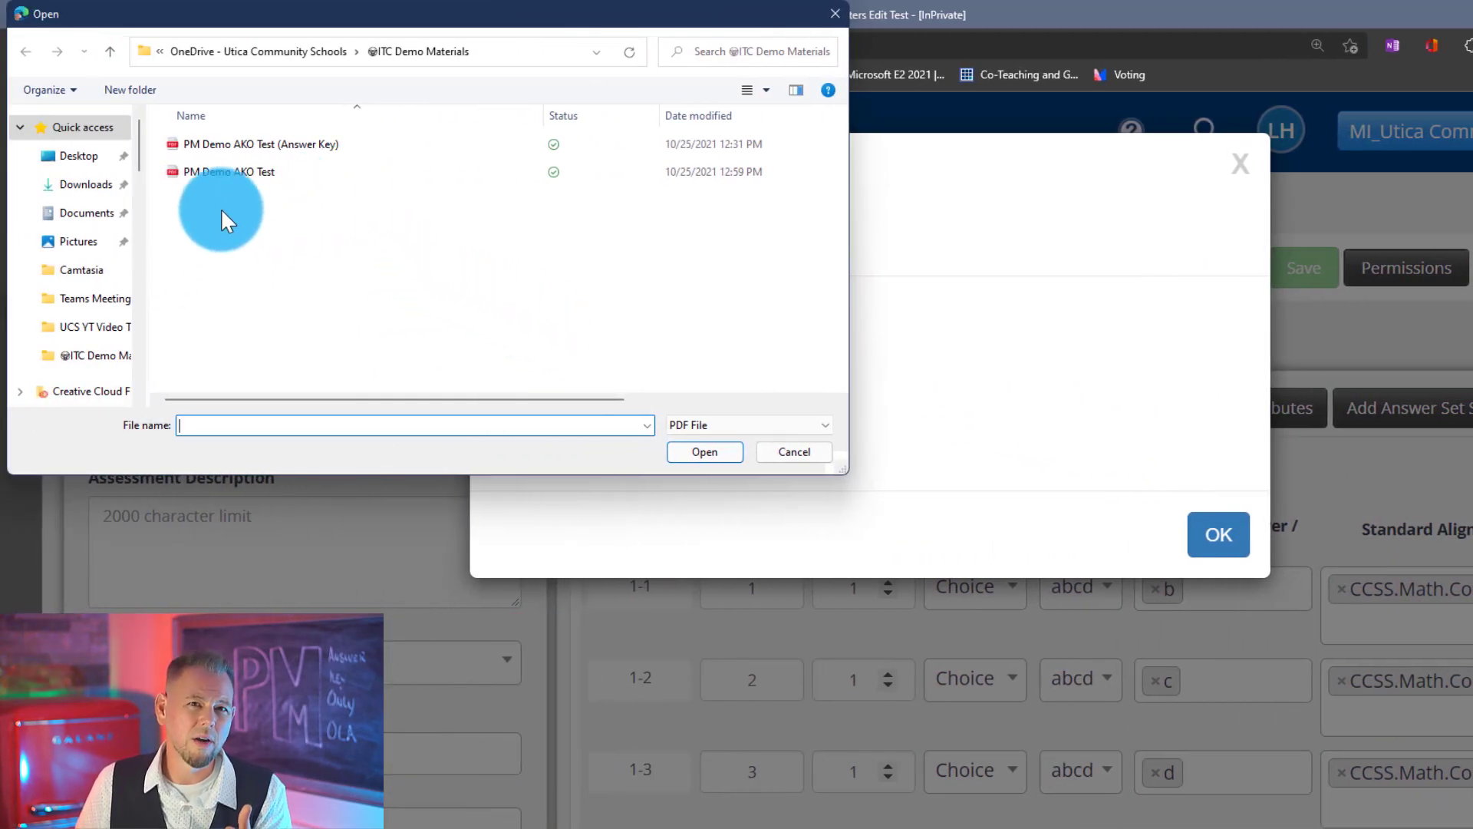
double_click(310, 142)
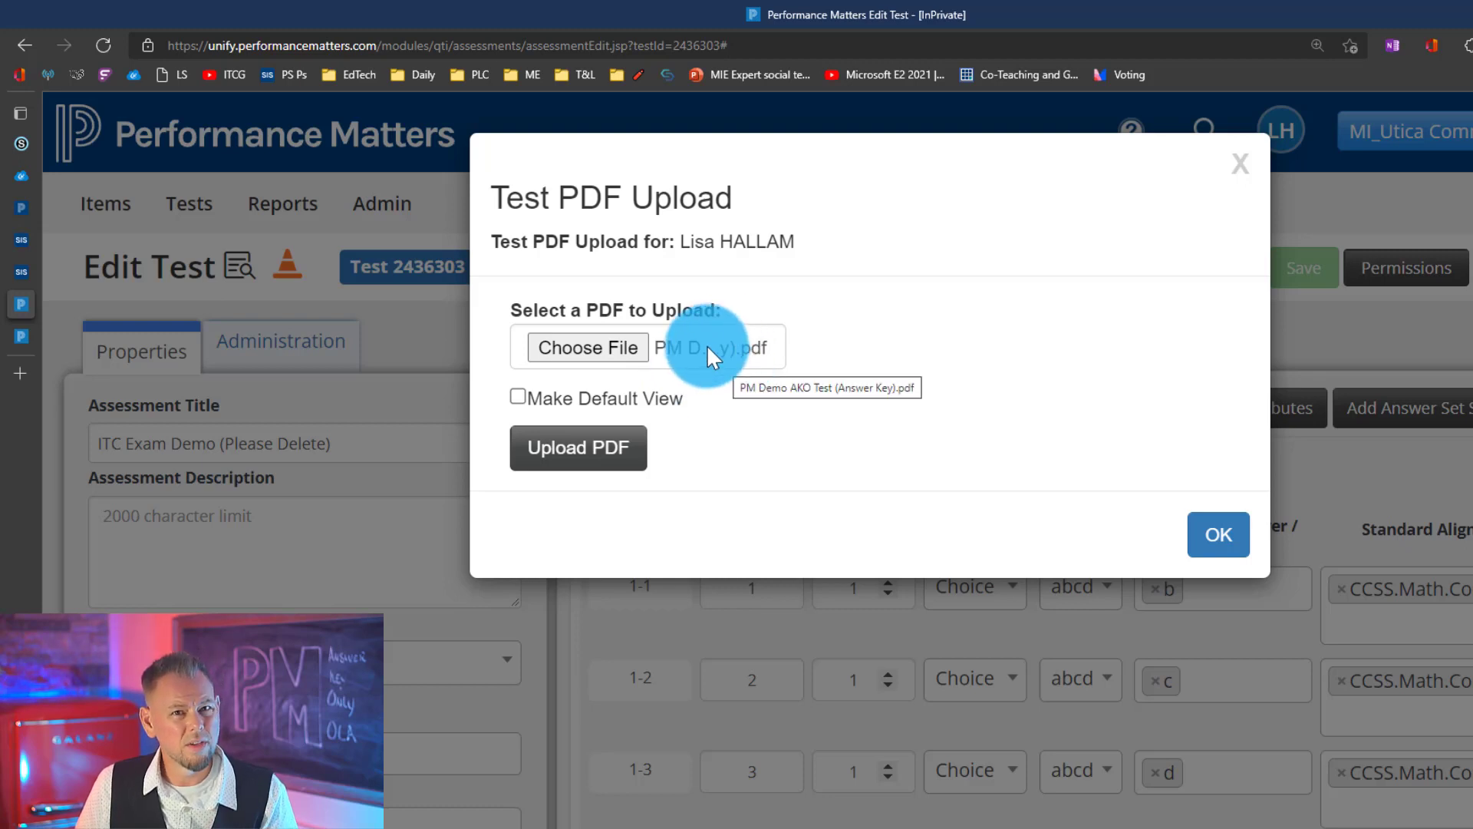
click(518, 396)
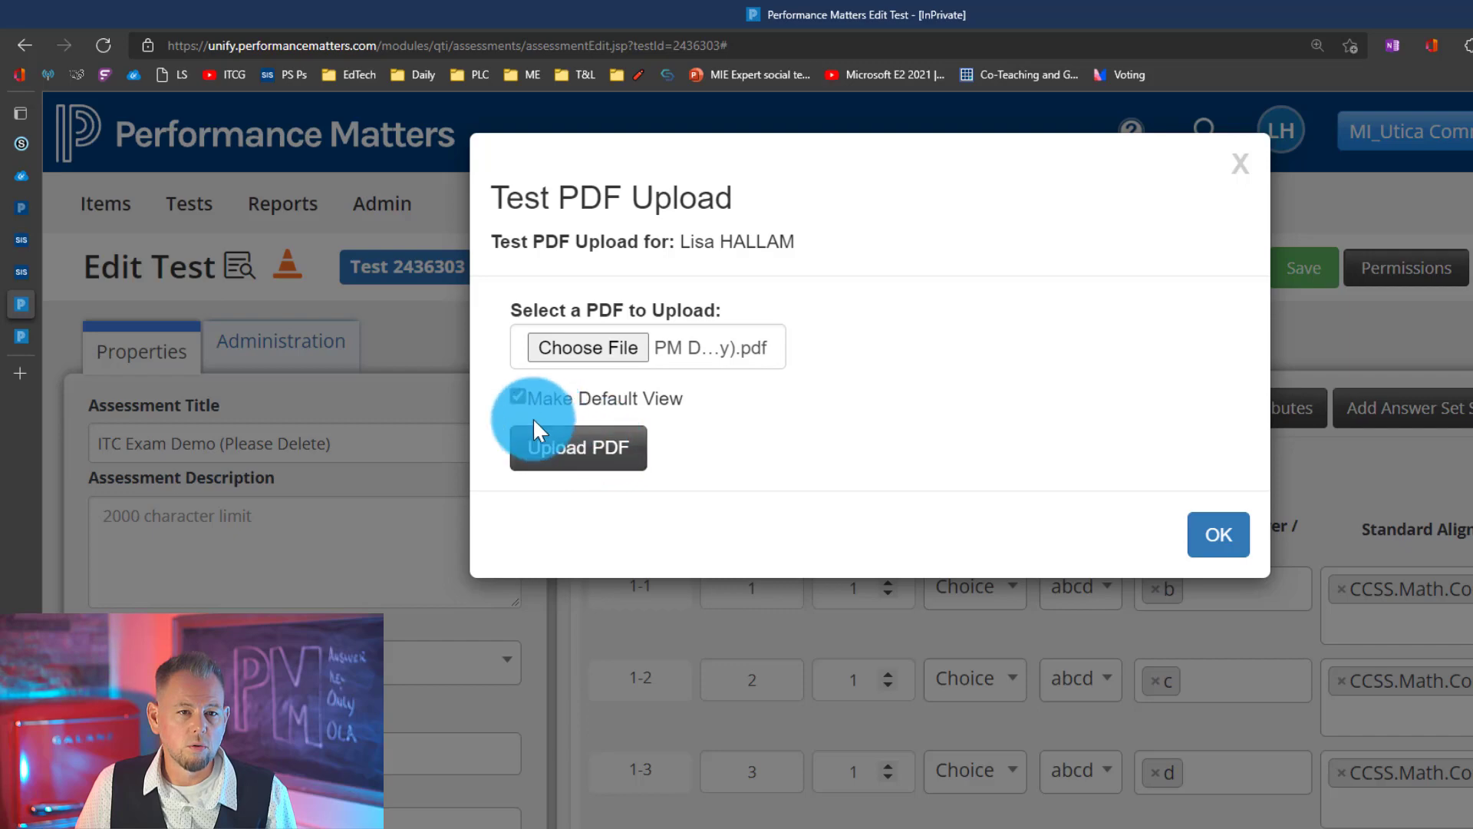
click(581, 453)
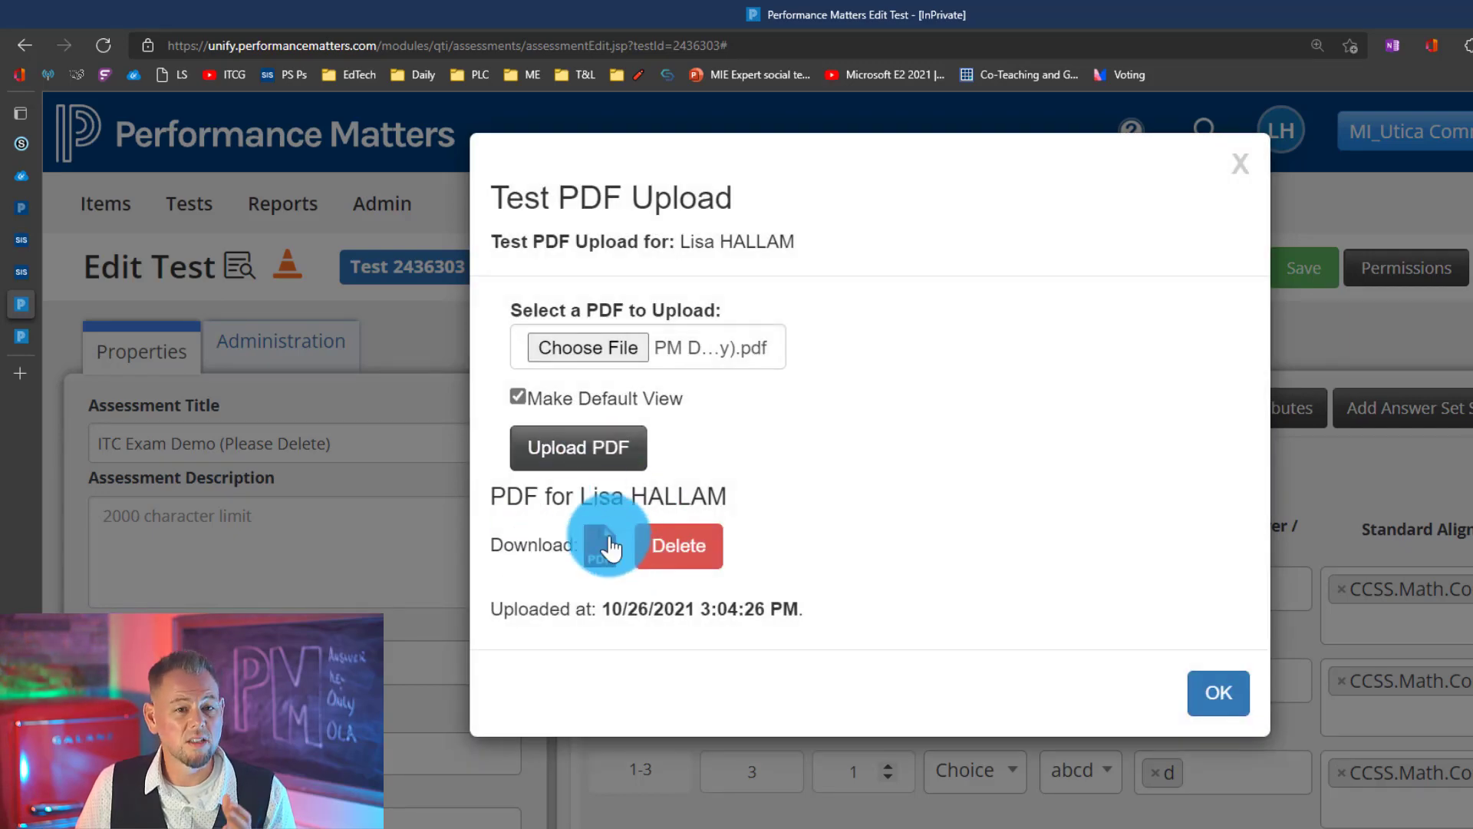
click(1228, 695)
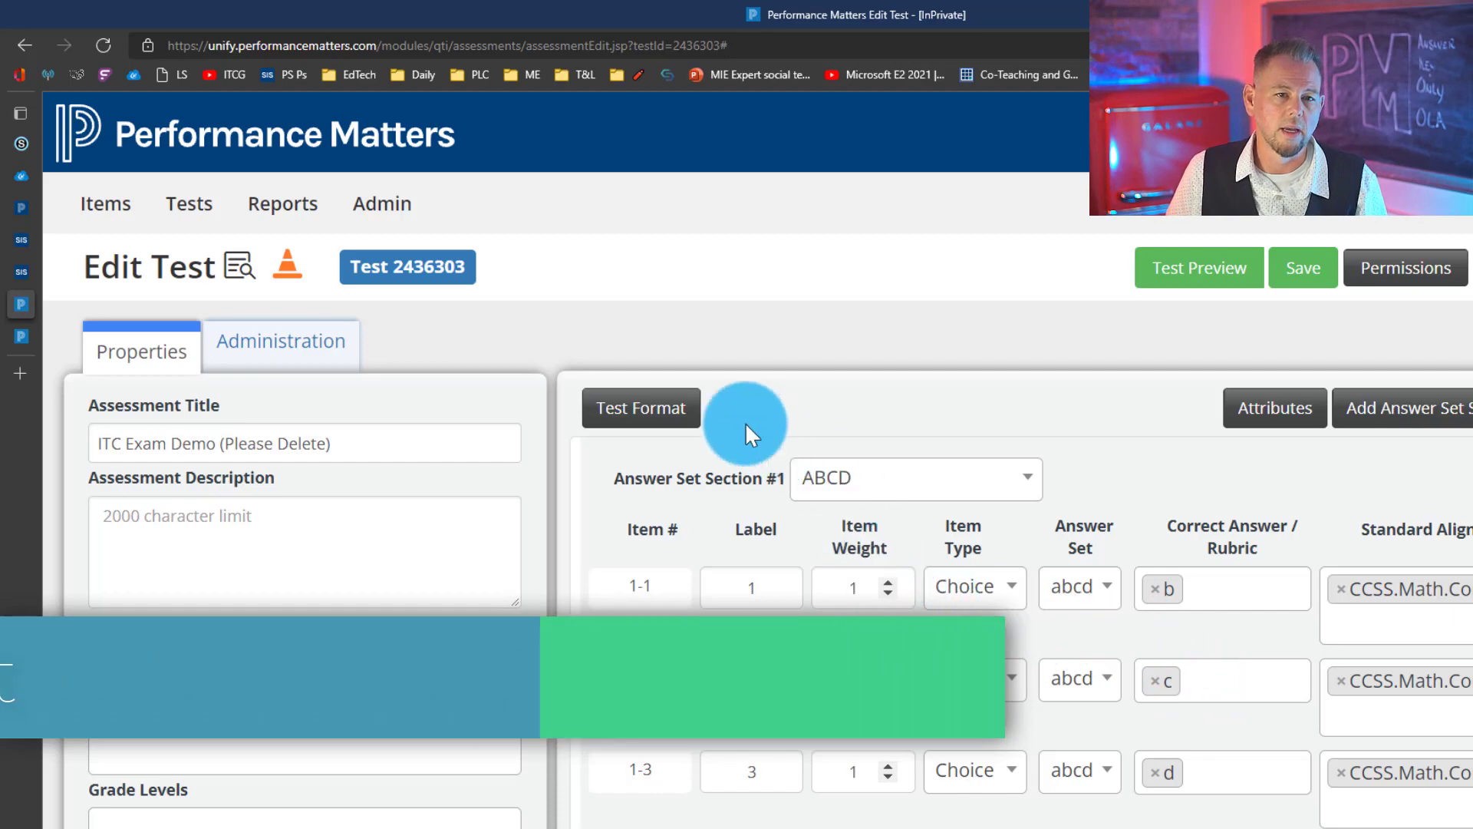
Step: In the test format, set Section 1's instructions to "Make sure you do your best" and its stop message to "Congratulations!"
click(640, 418)
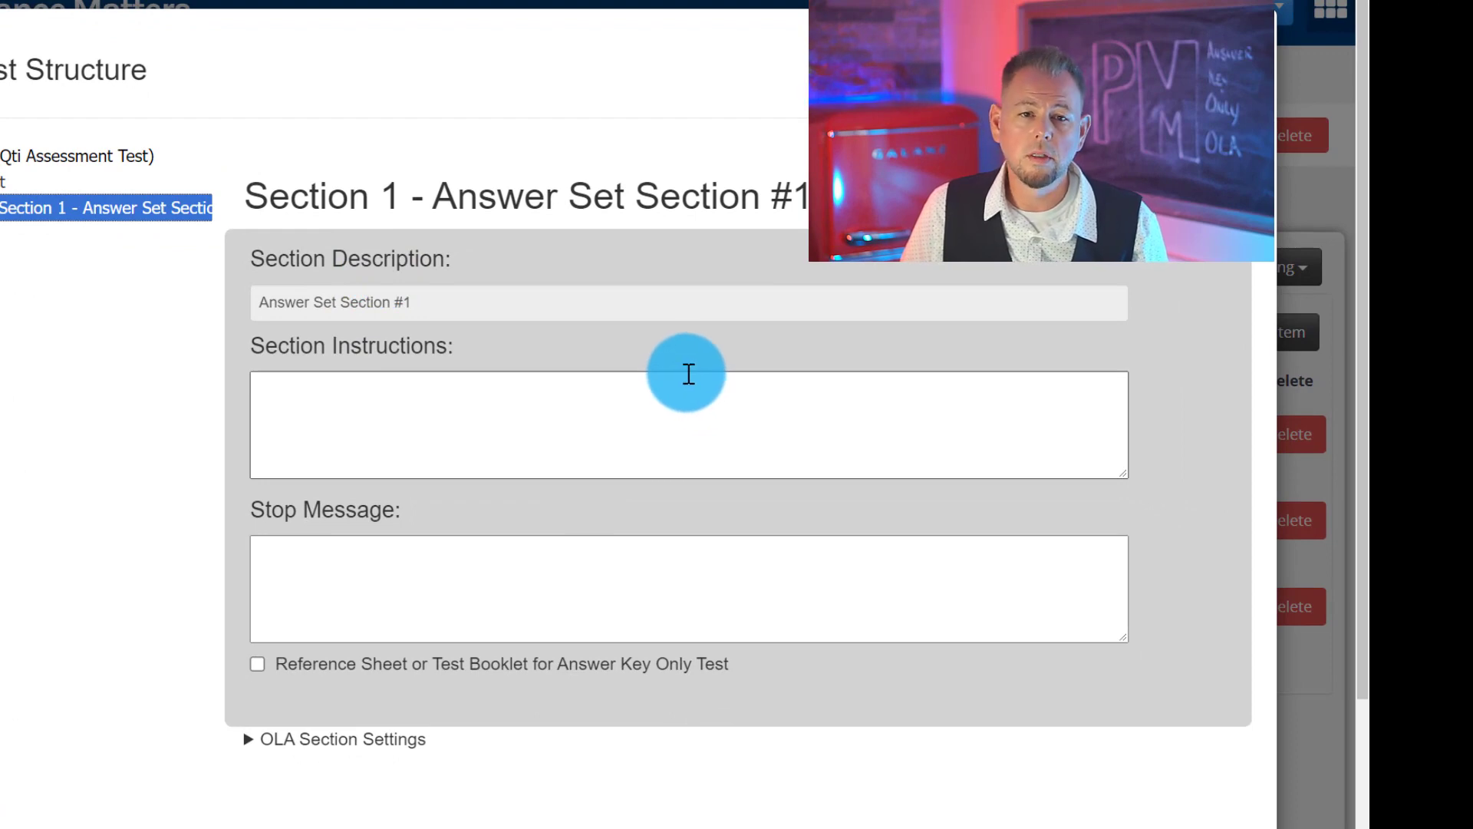
scroll(502, 395, down, 2)
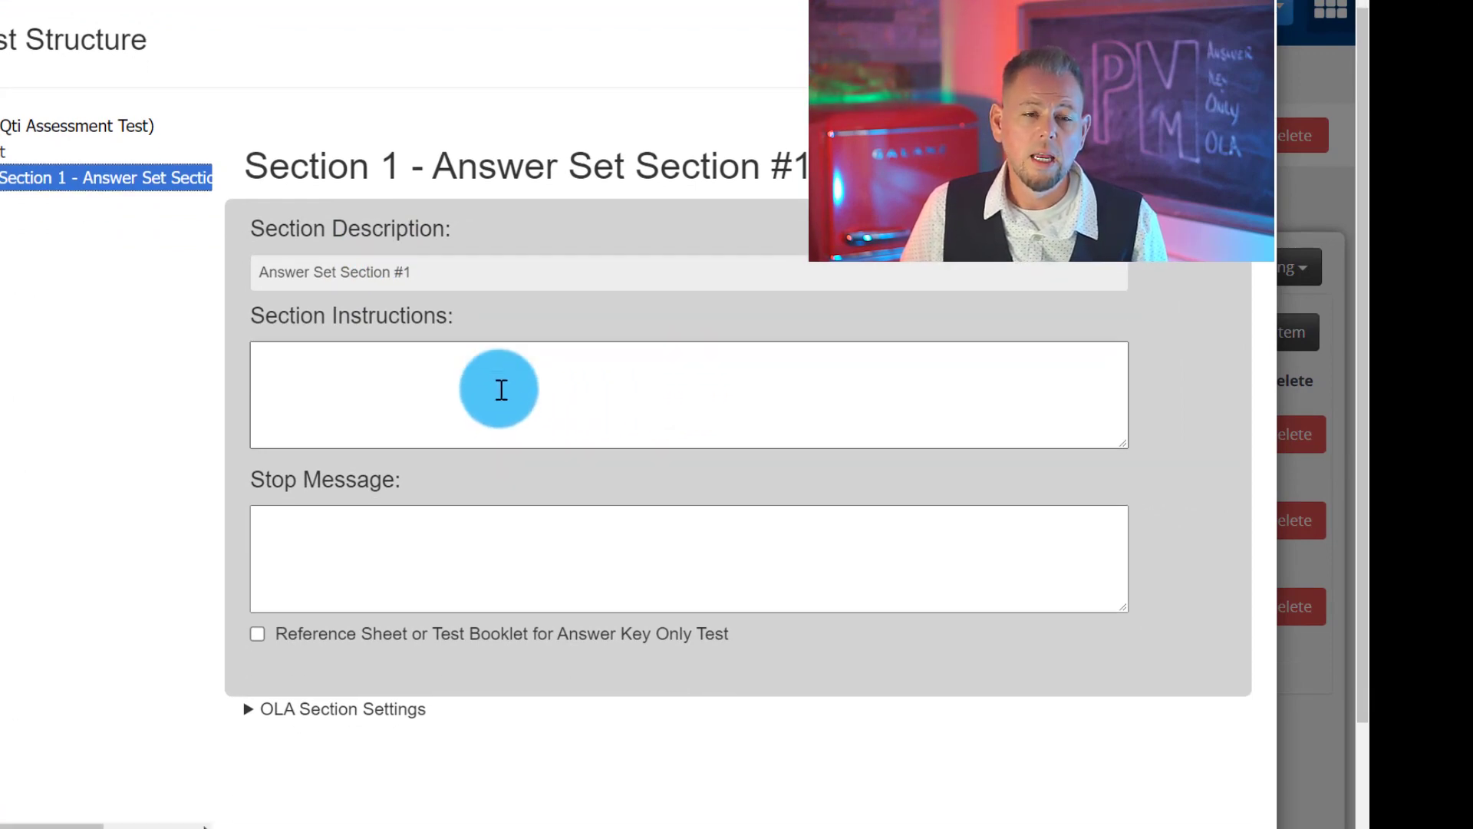
click(393, 319)
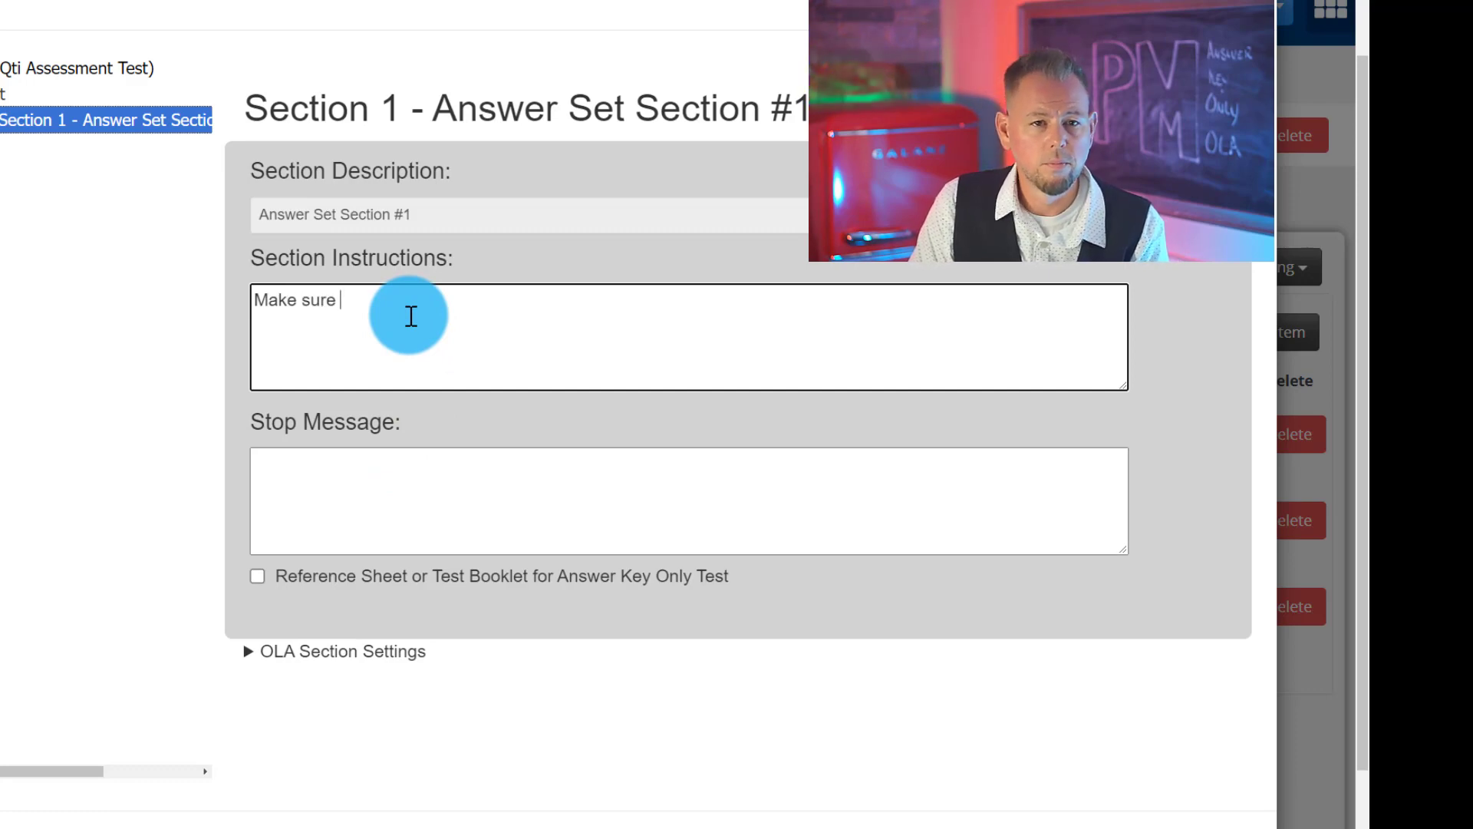
click(302, 486)
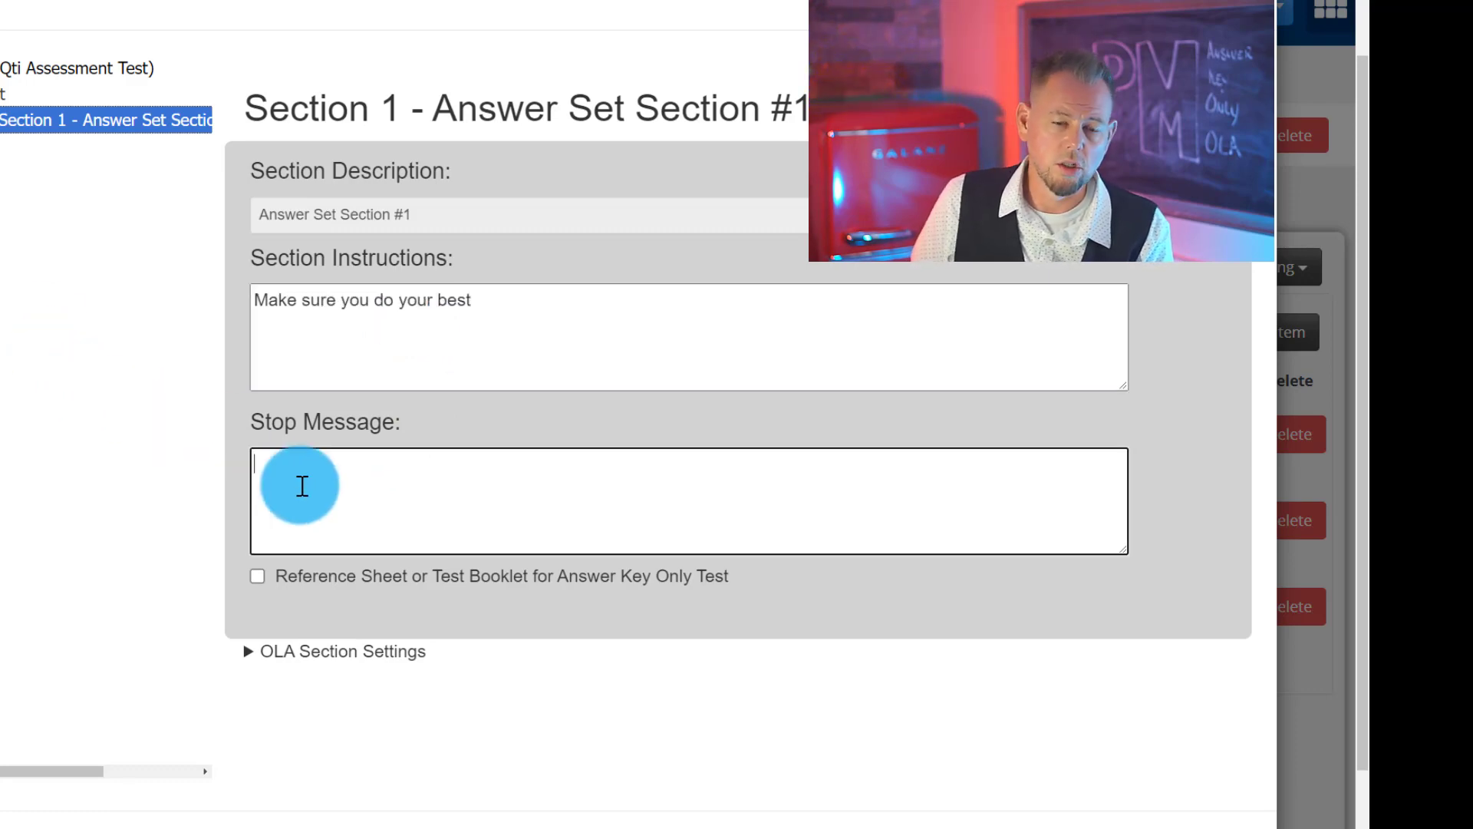
text(Congratulations!)
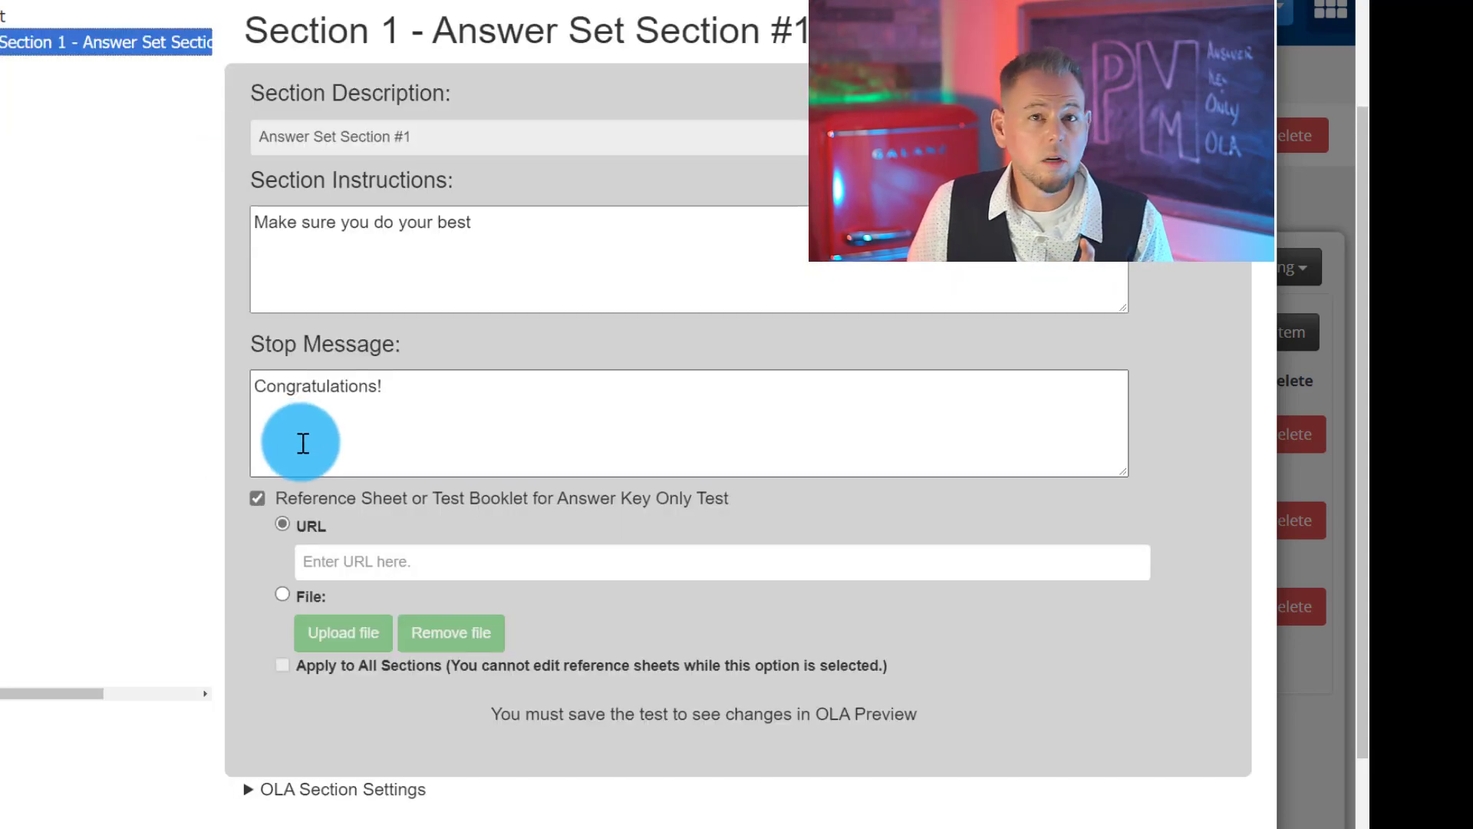
Step: Enable the section's reference sheet or test booklet, upload PM Demo AKO Test.pdf as its file, confirm the format and save the test
click(258, 497)
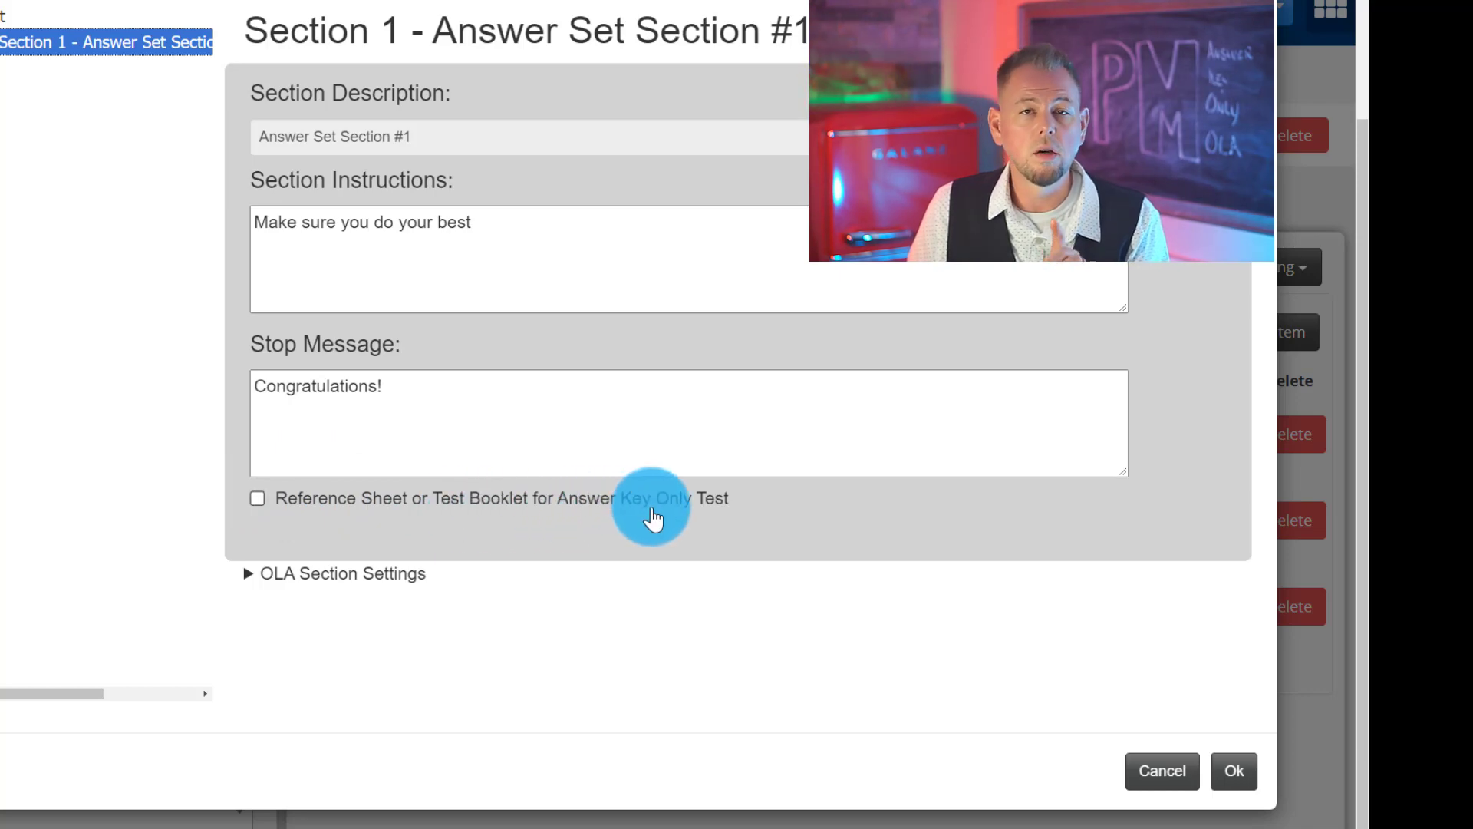
click(257, 500)
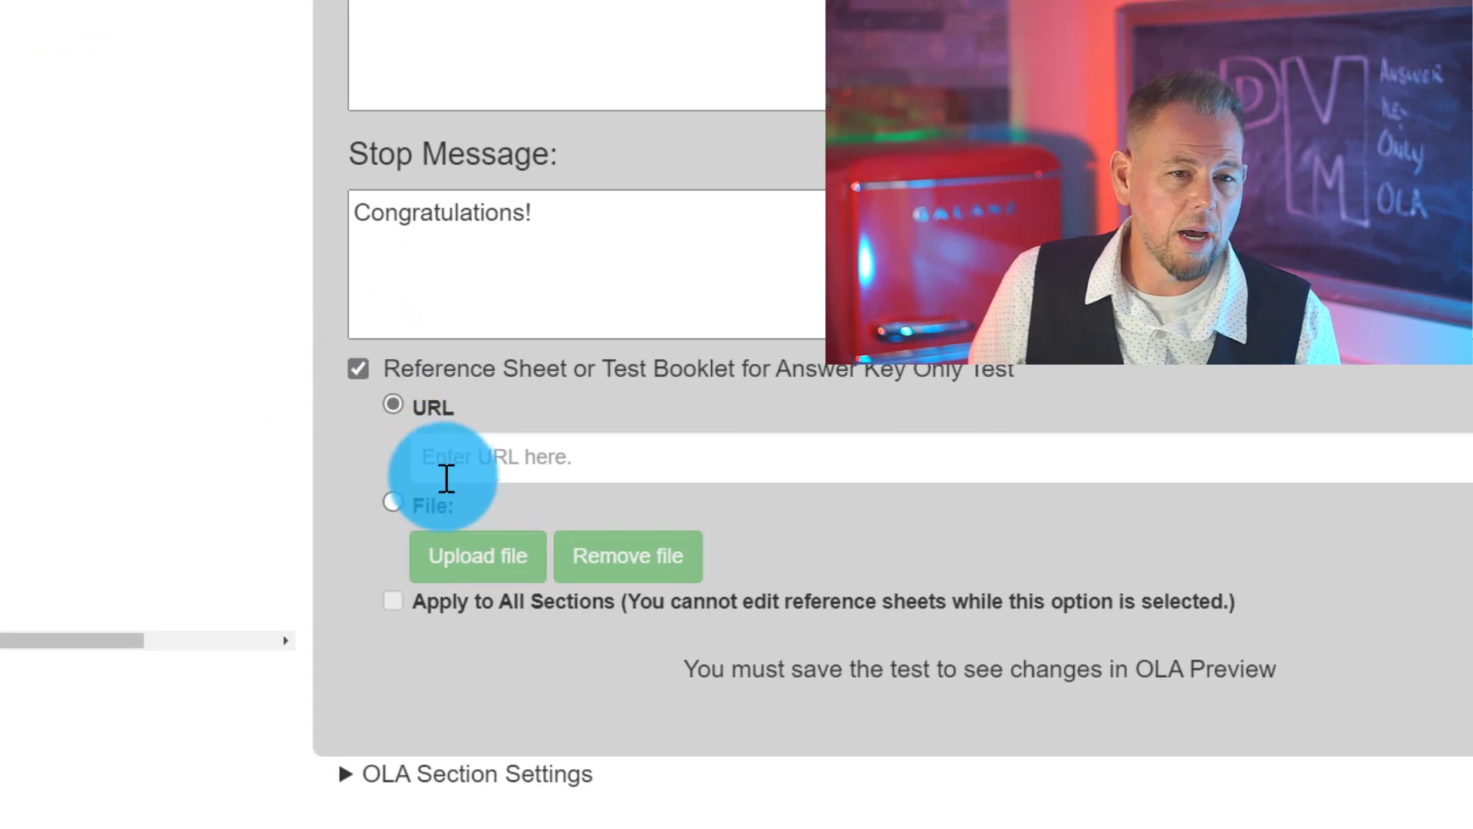
click(393, 503)
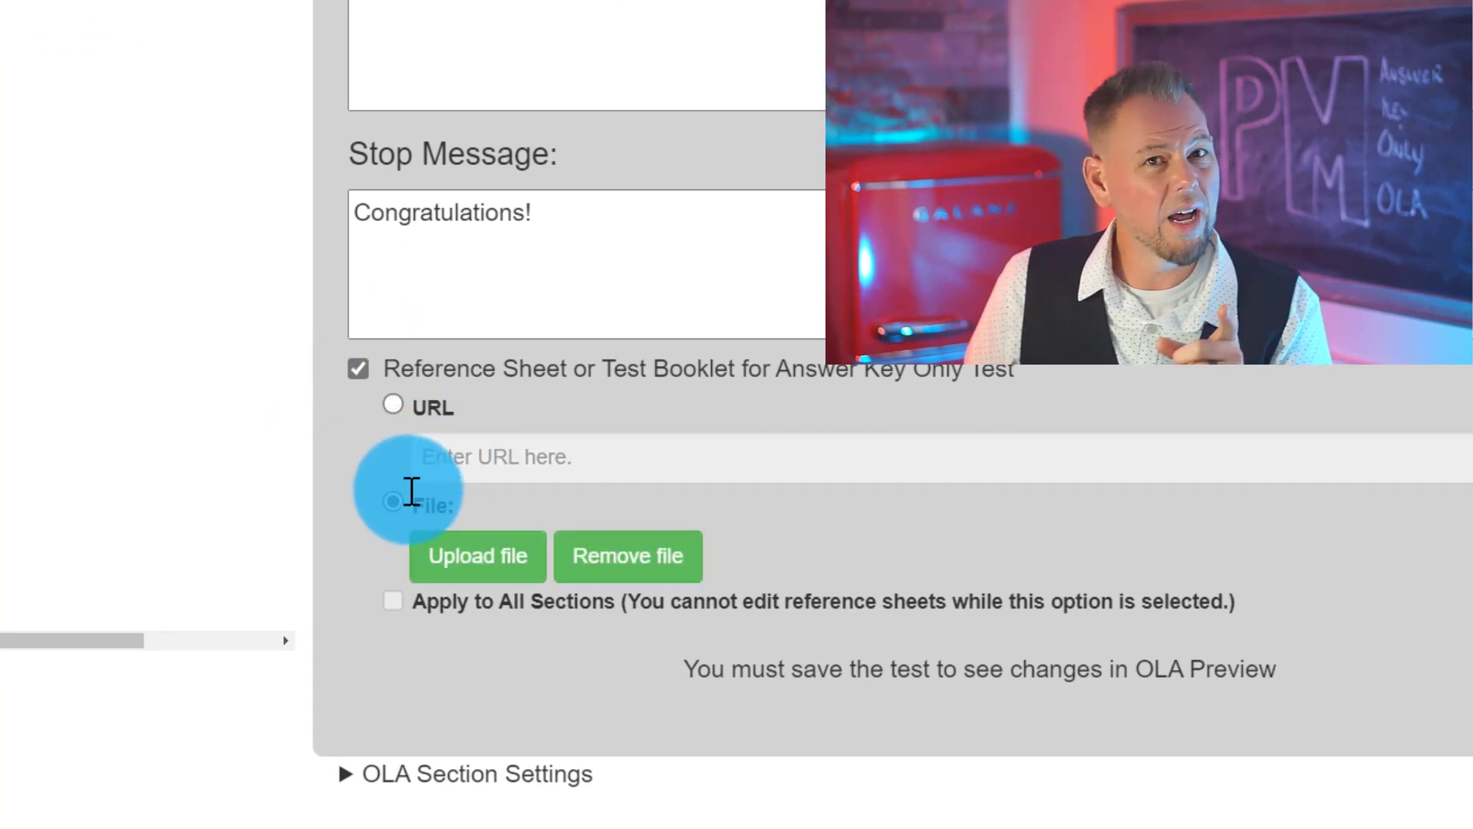
click(482, 564)
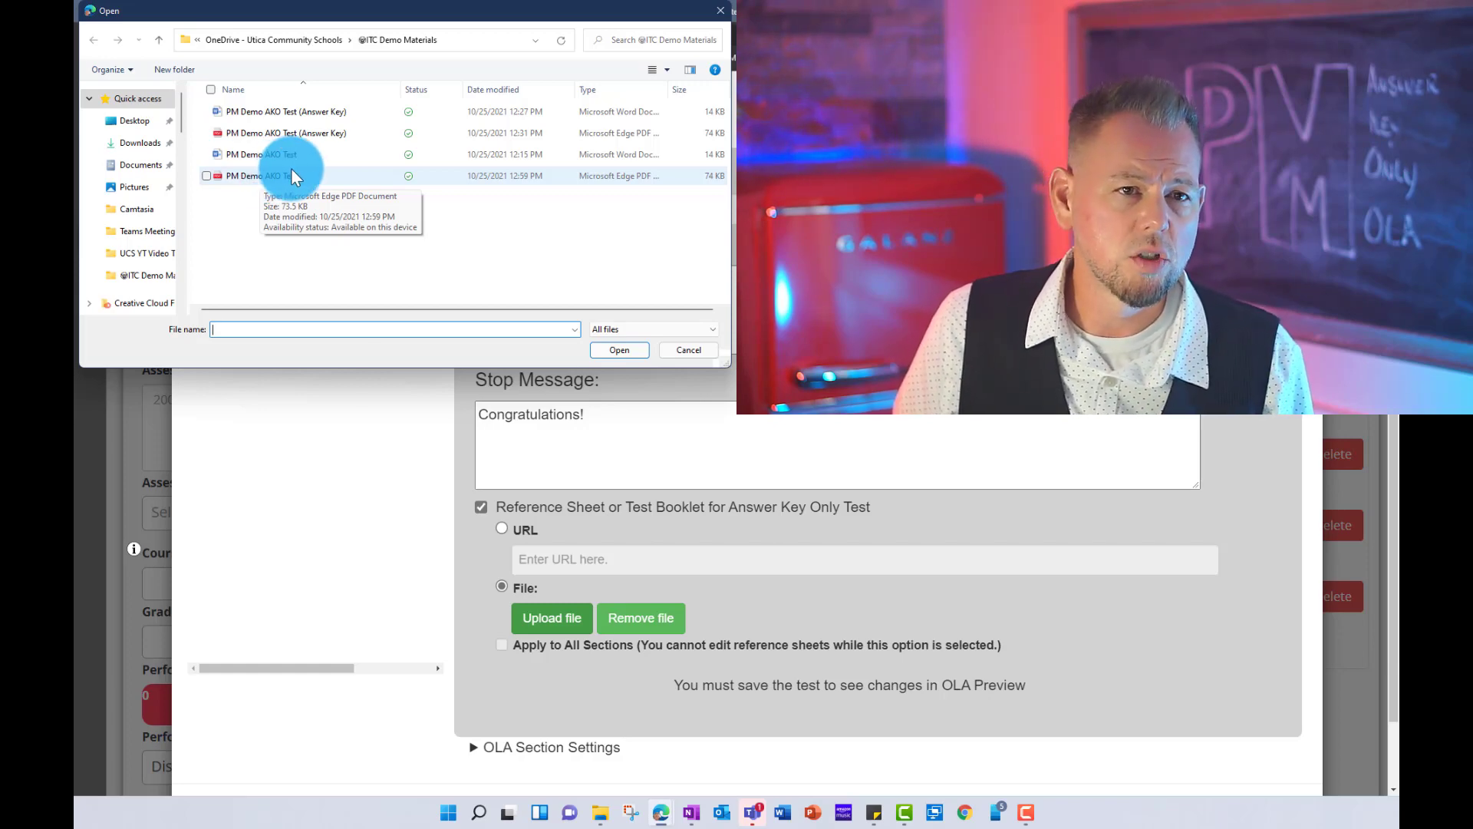
click(264, 177)
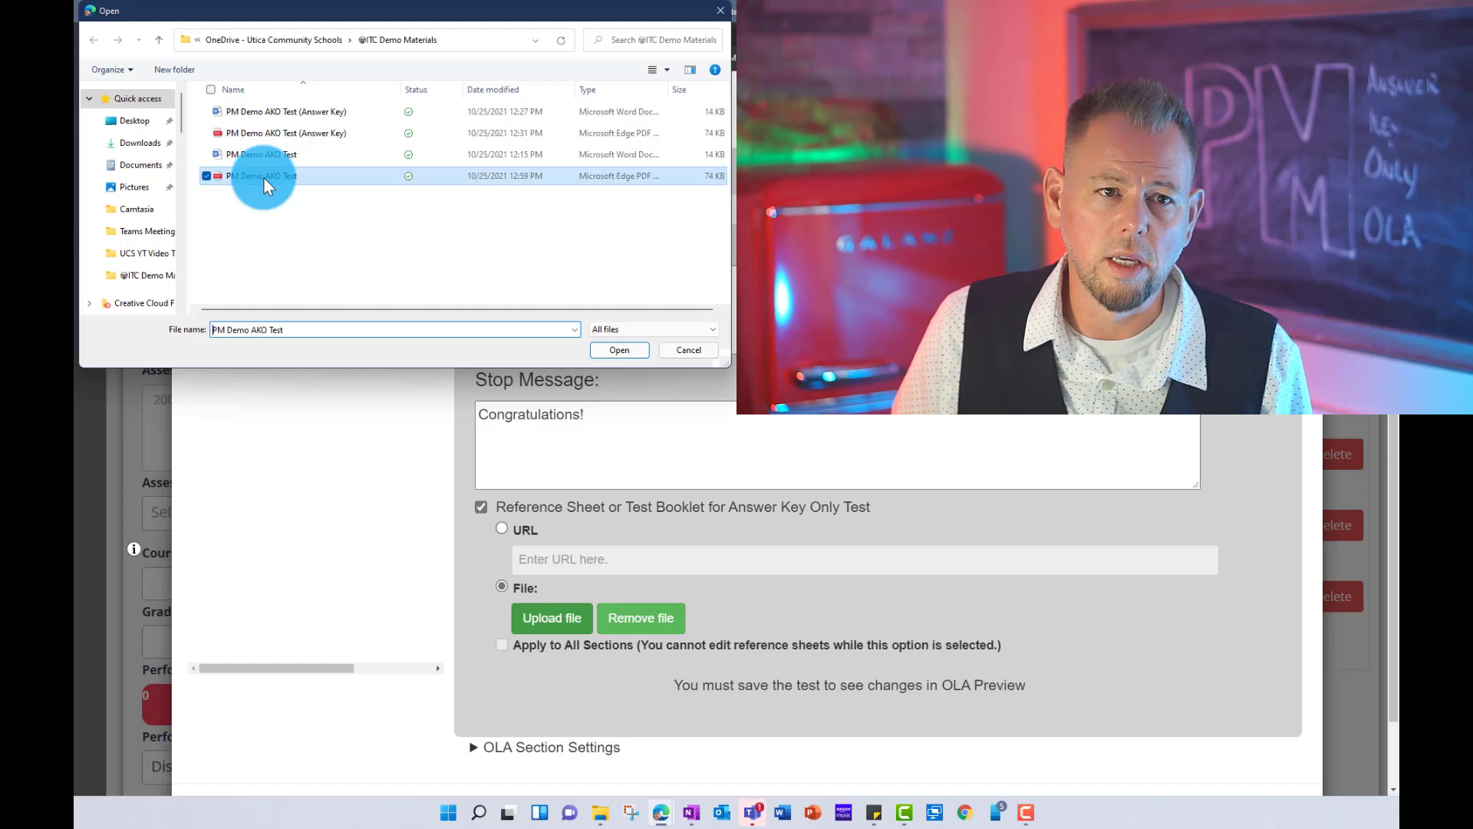
click(619, 350)
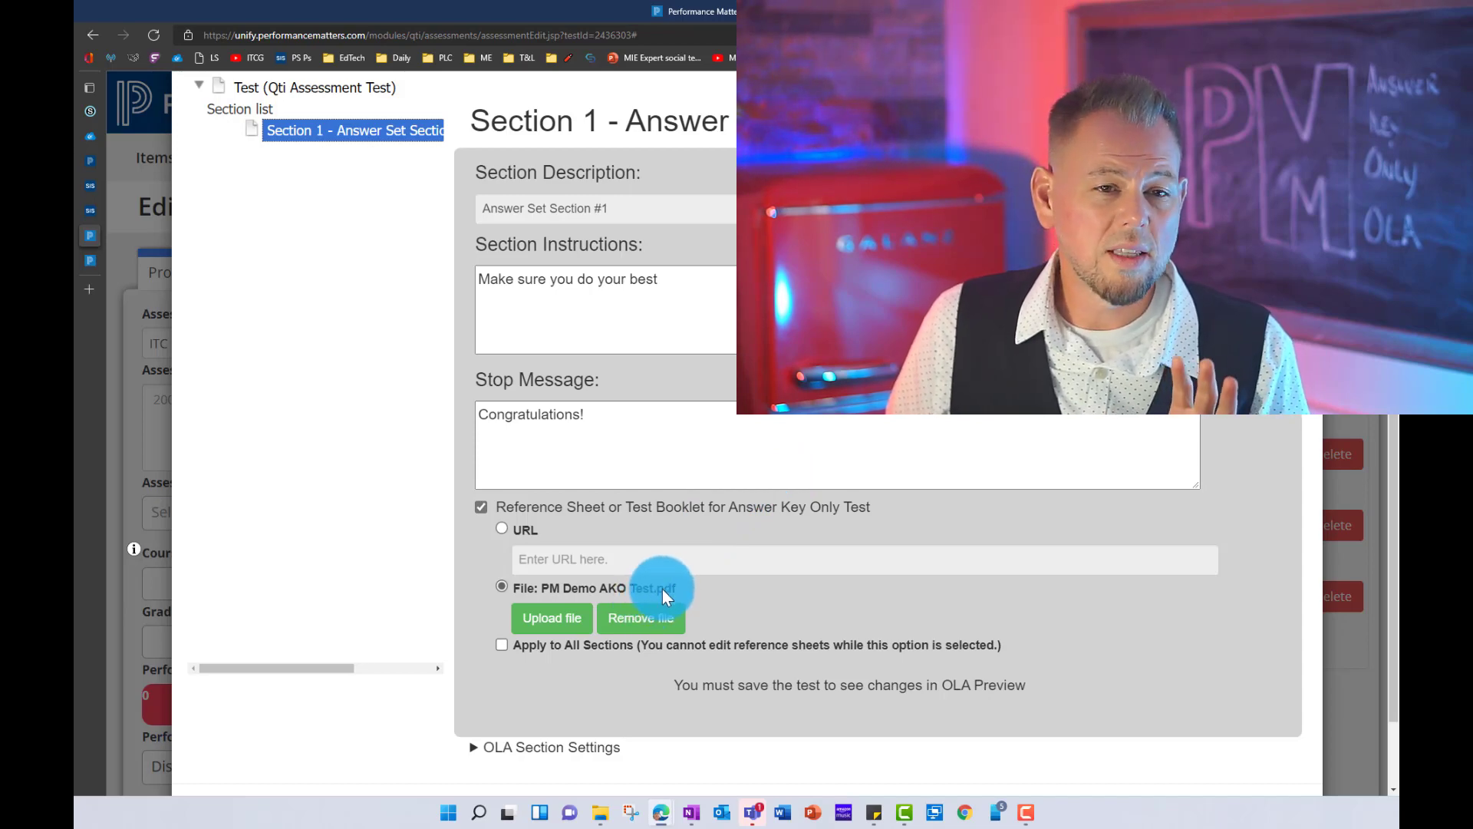
scroll(725, 600, down, 1)
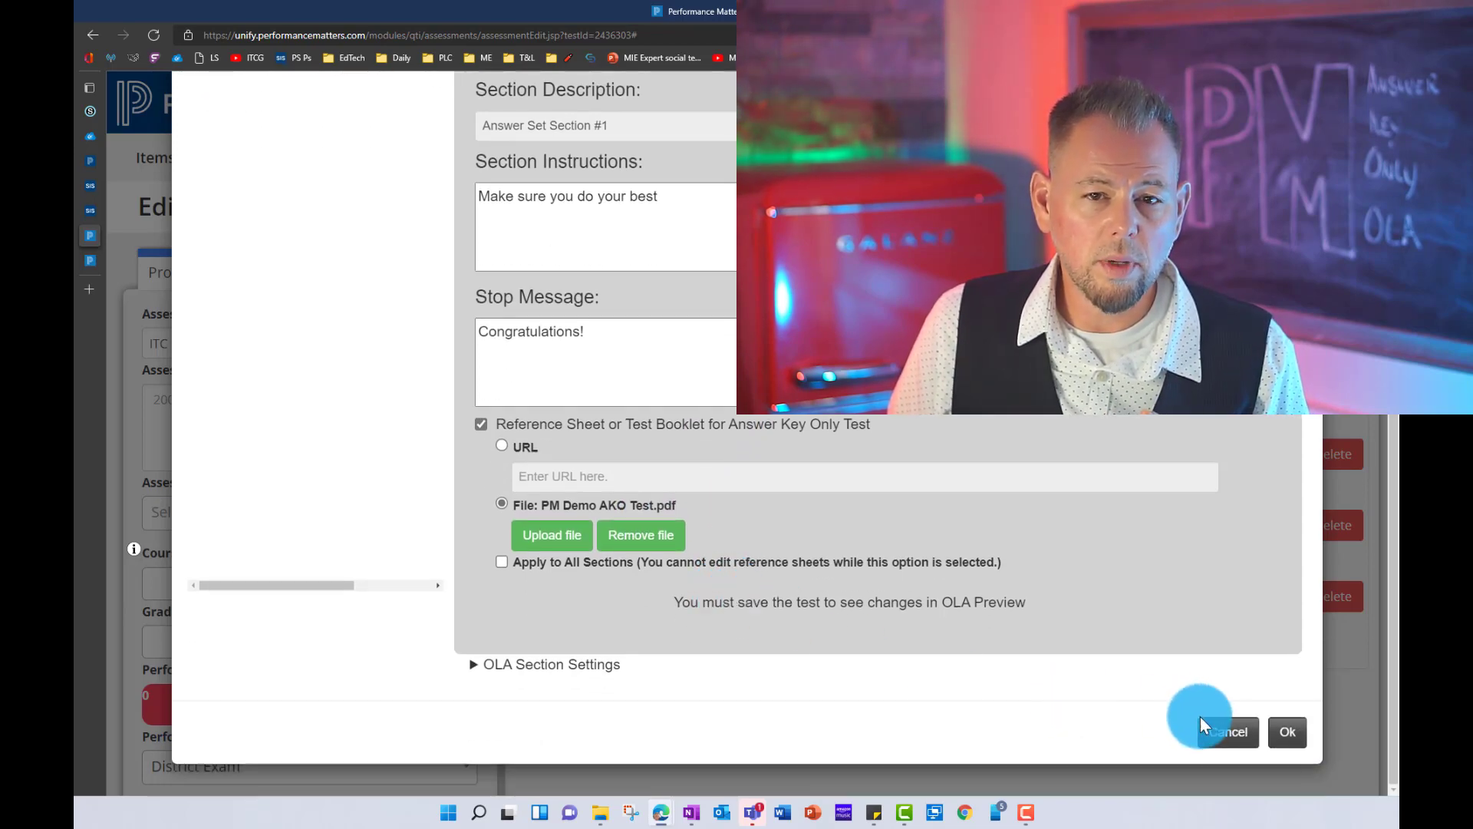
click(1287, 732)
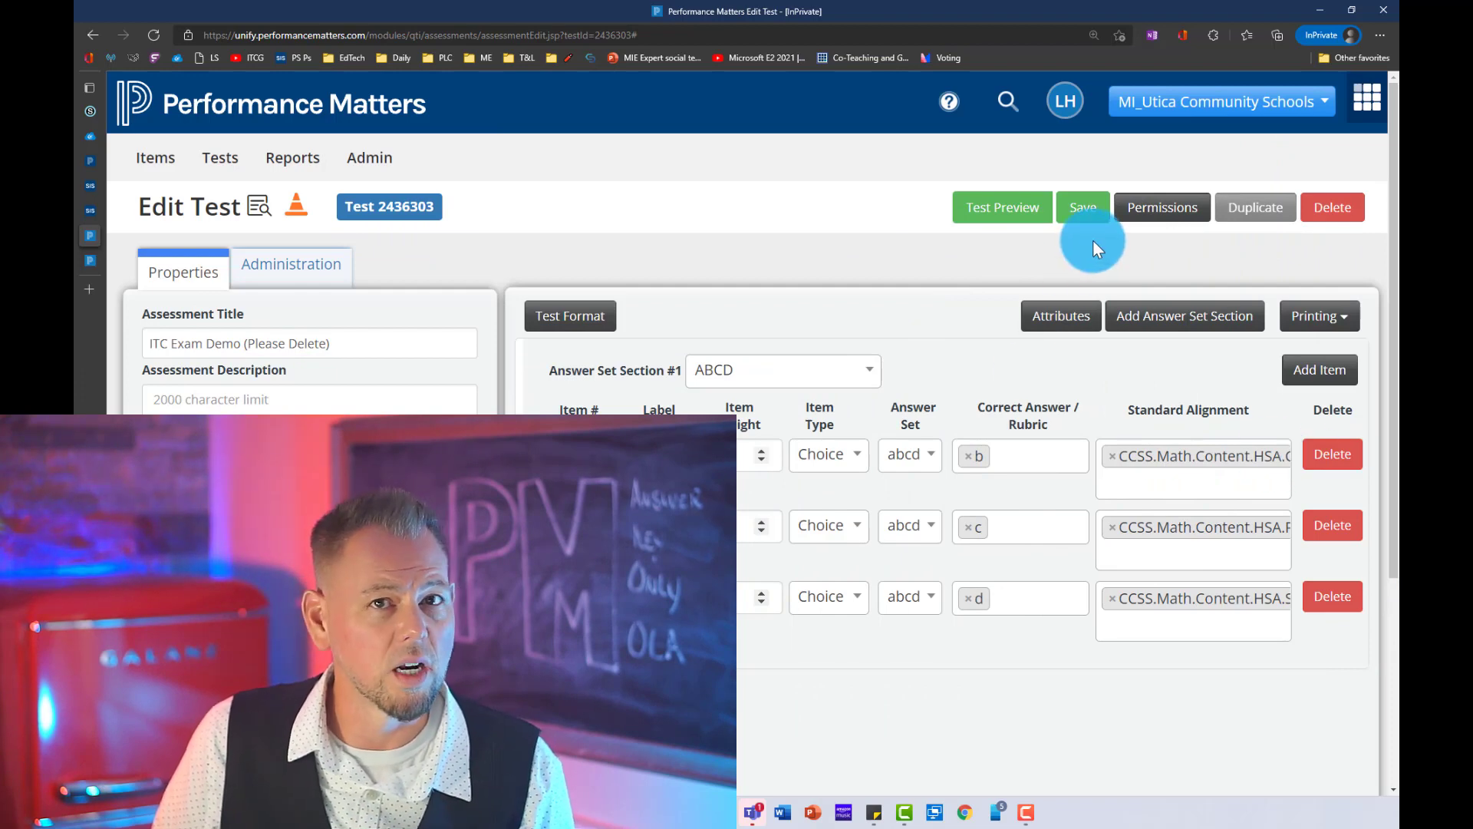
click(1082, 220)
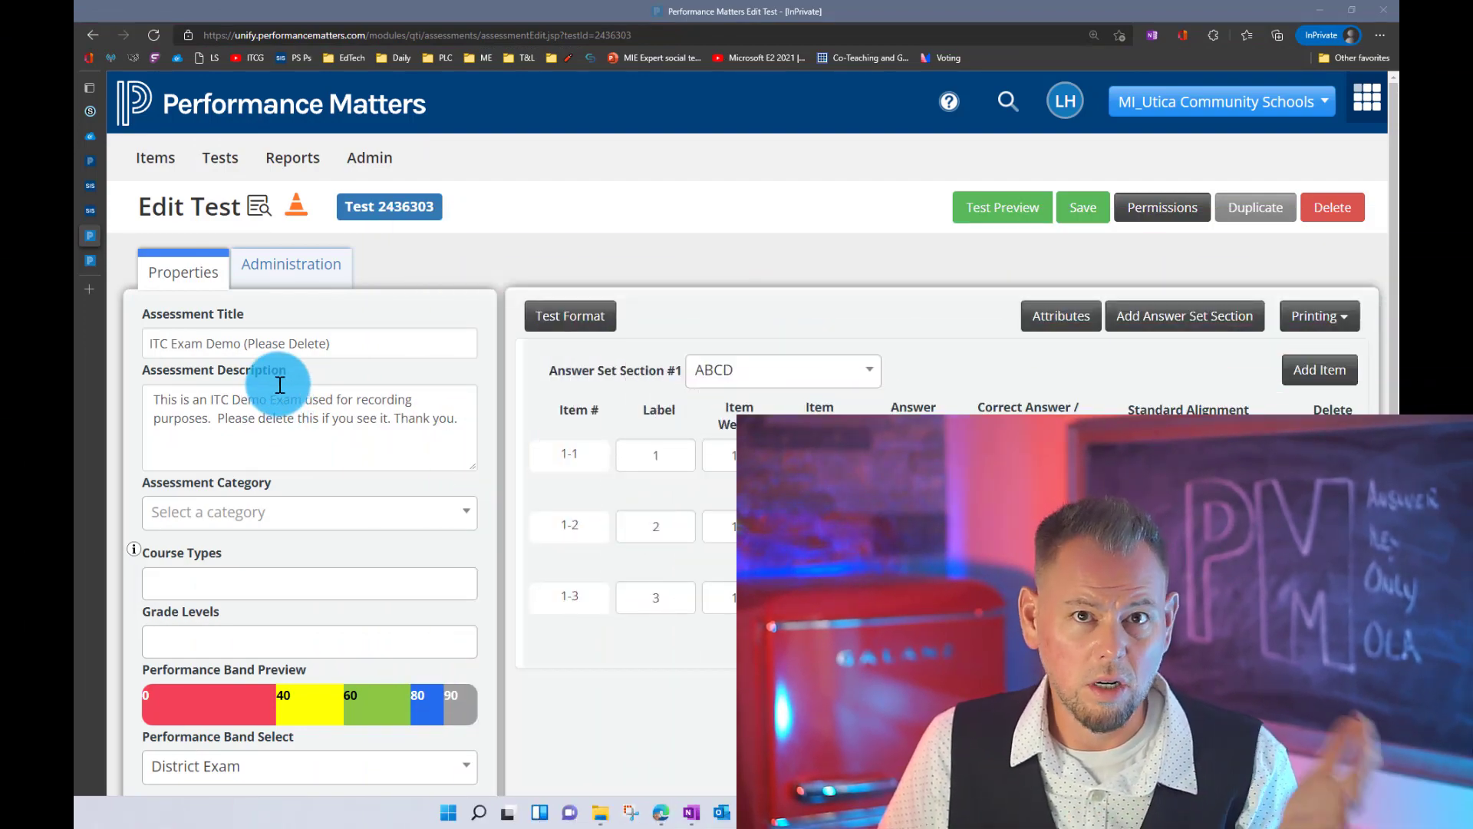
Step: Set the assessment category to Mid Term/Final Exam and disable Restrict Item Results from the Portal
scroll(299, 323, down, 1)
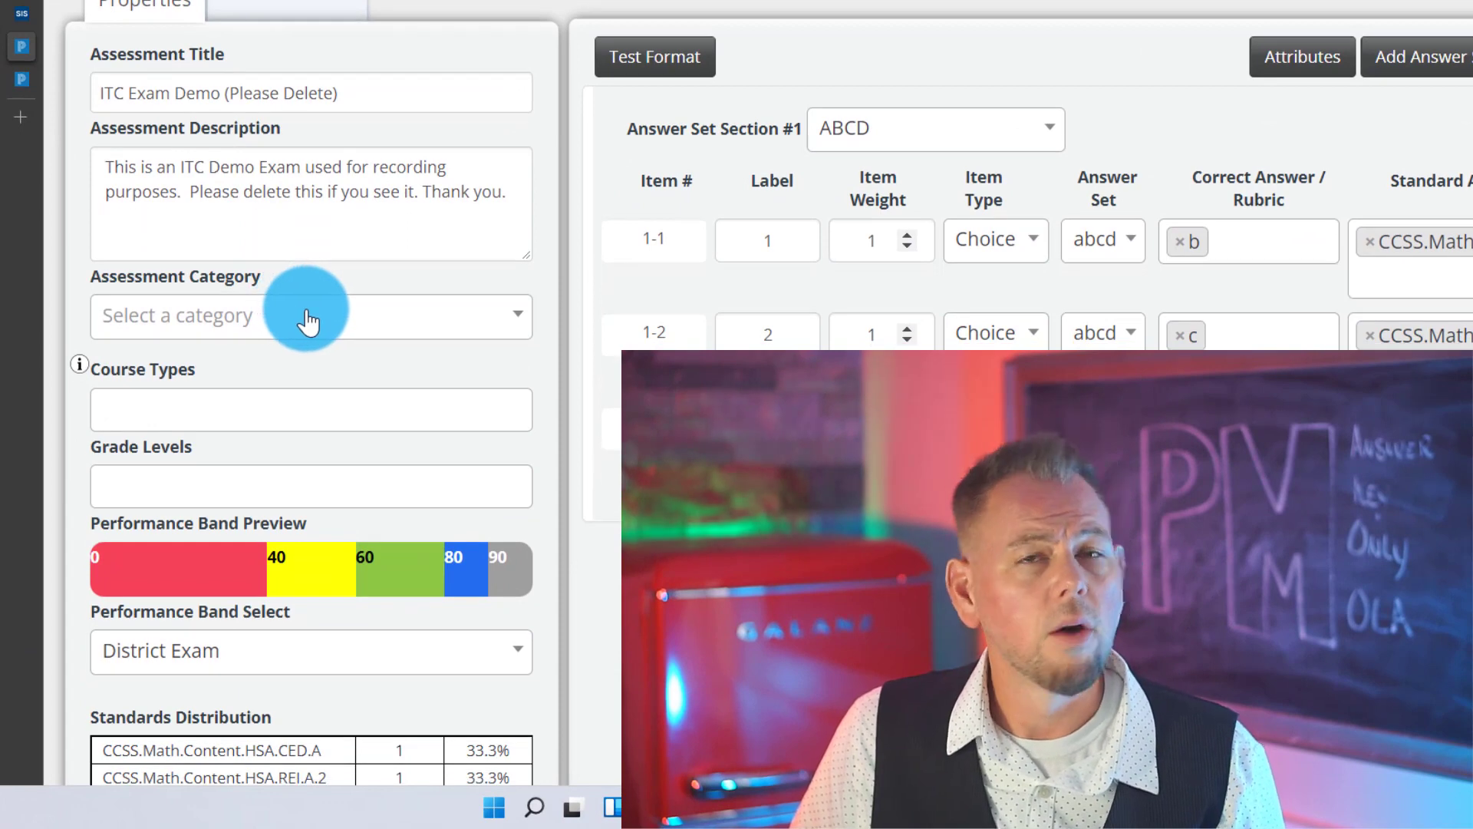
click(358, 342)
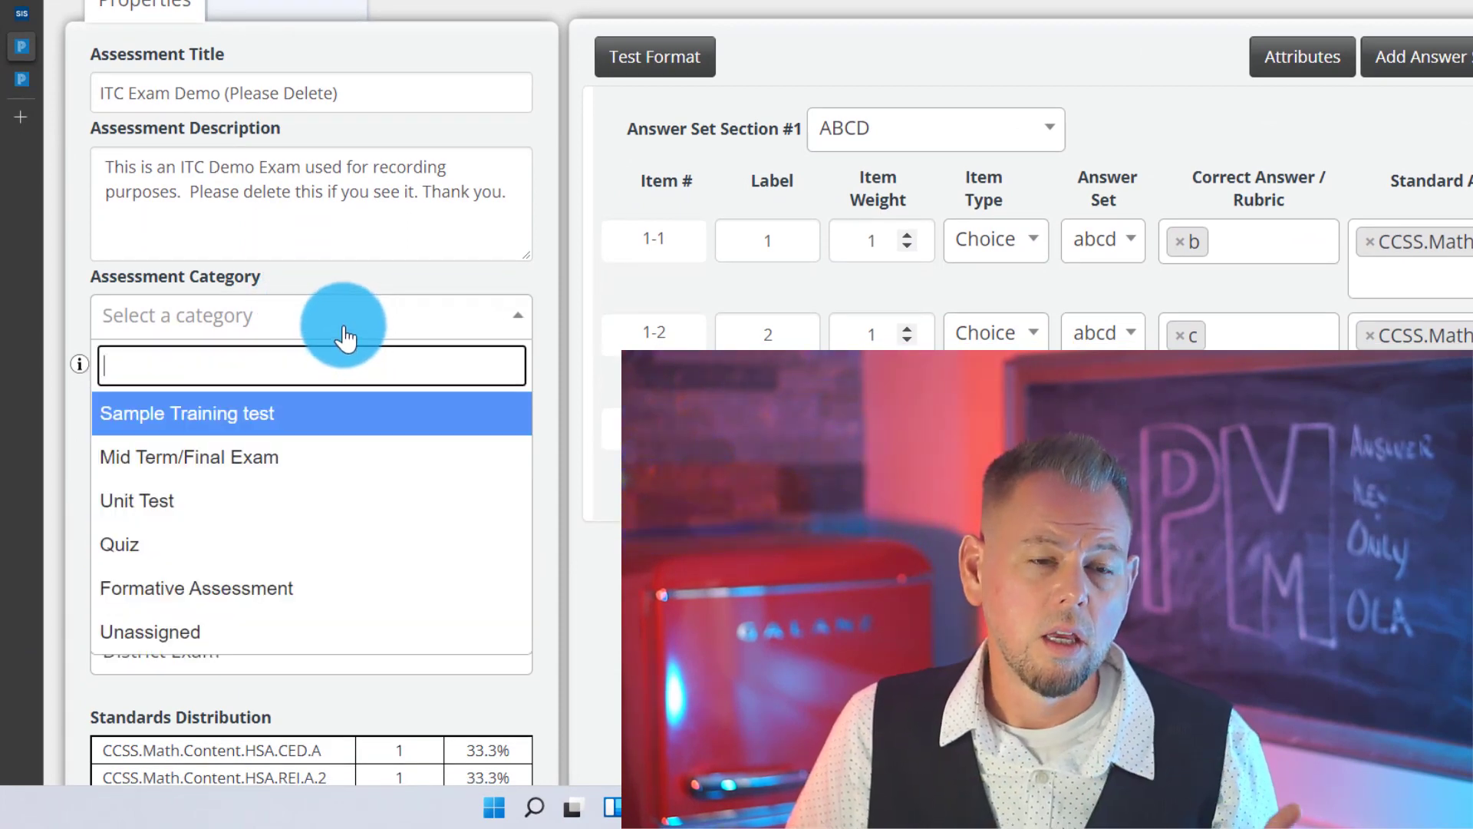
click(273, 466)
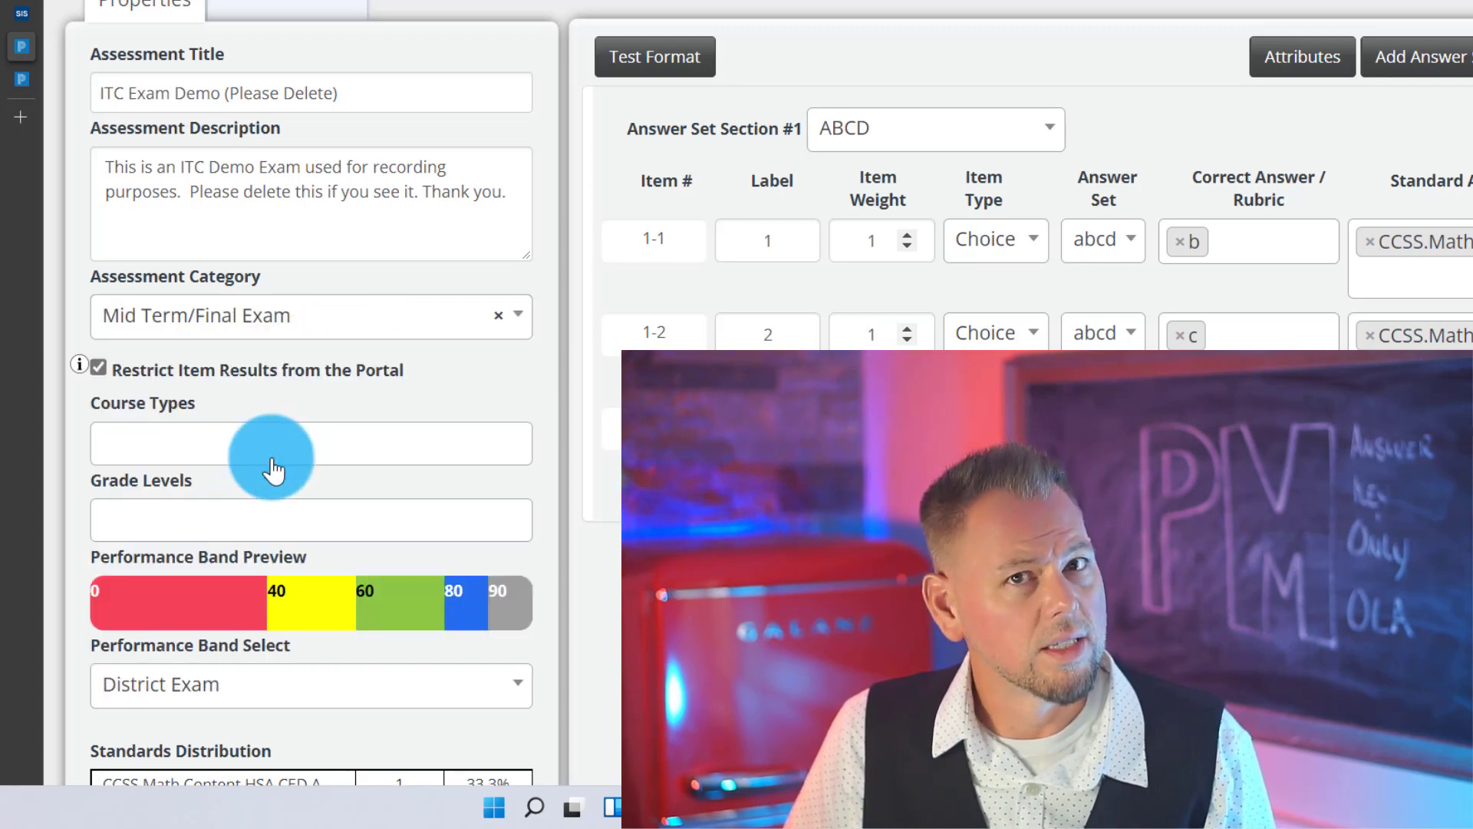
scroll(306, 327, down, 1)
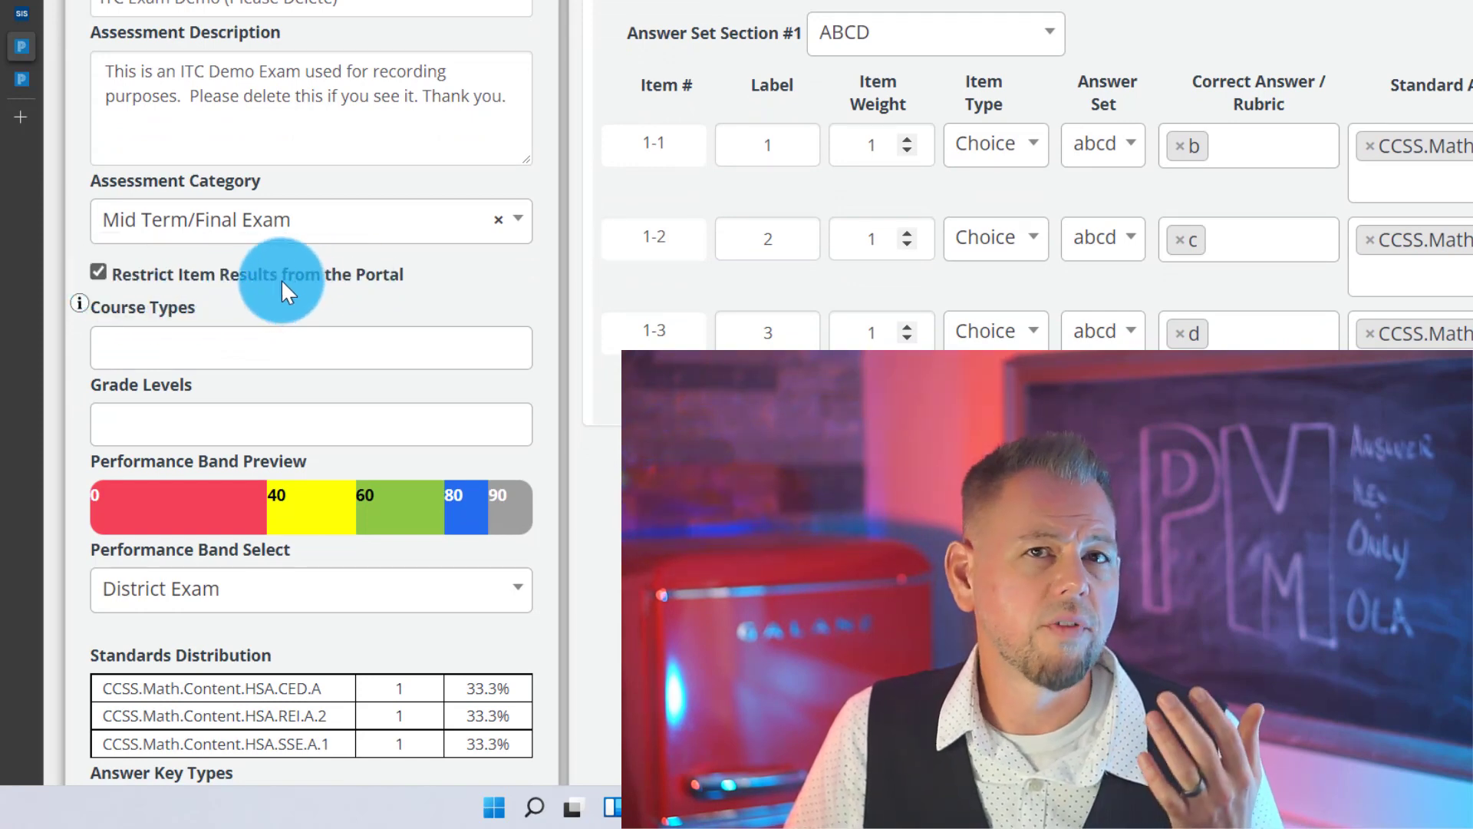
click(99, 270)
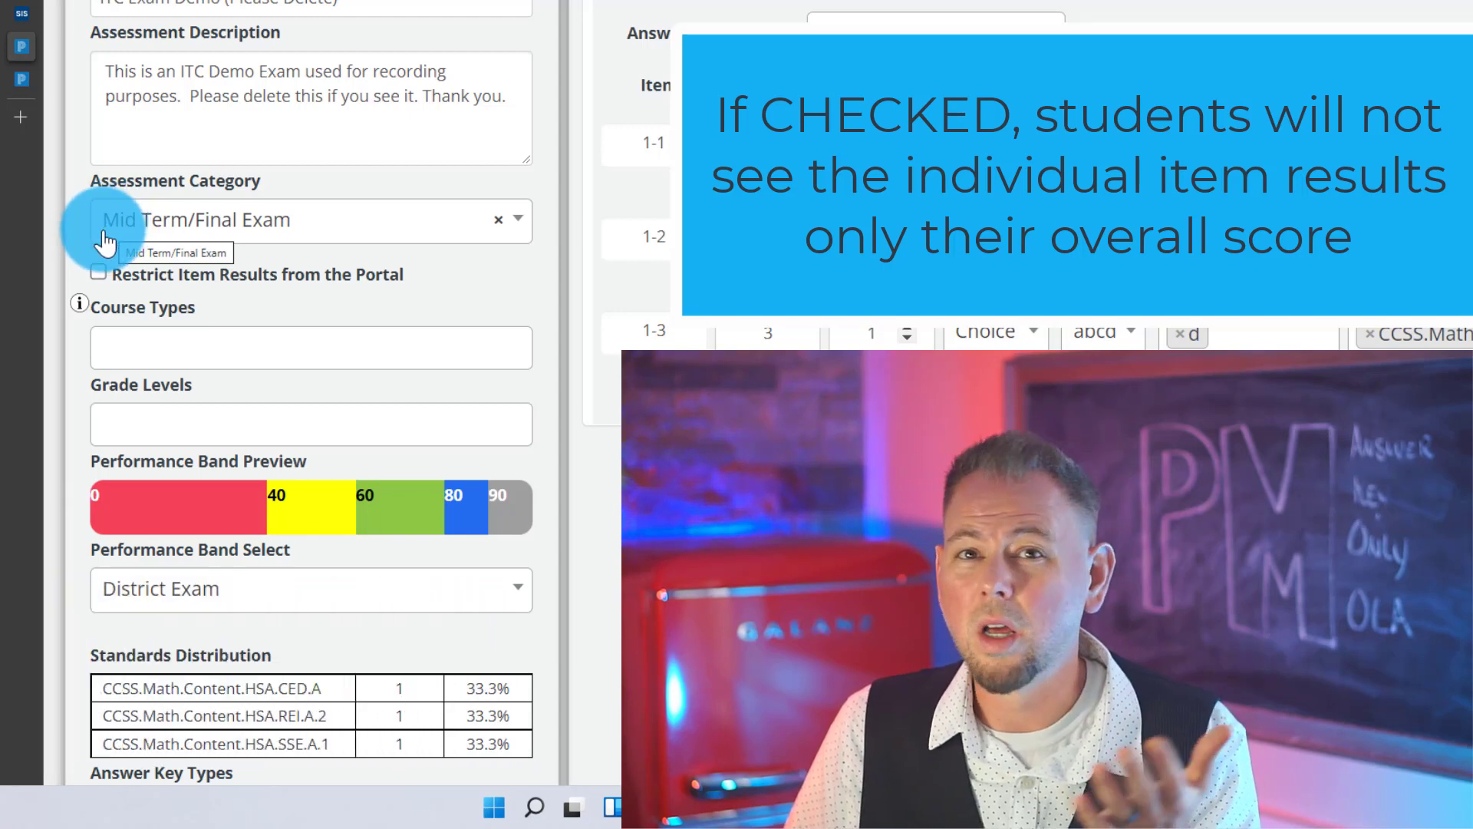
Step: Assign the SOCIOLOGY course type and grade levels 11 and 12 to the test
scroll(154, 230, down, 1)
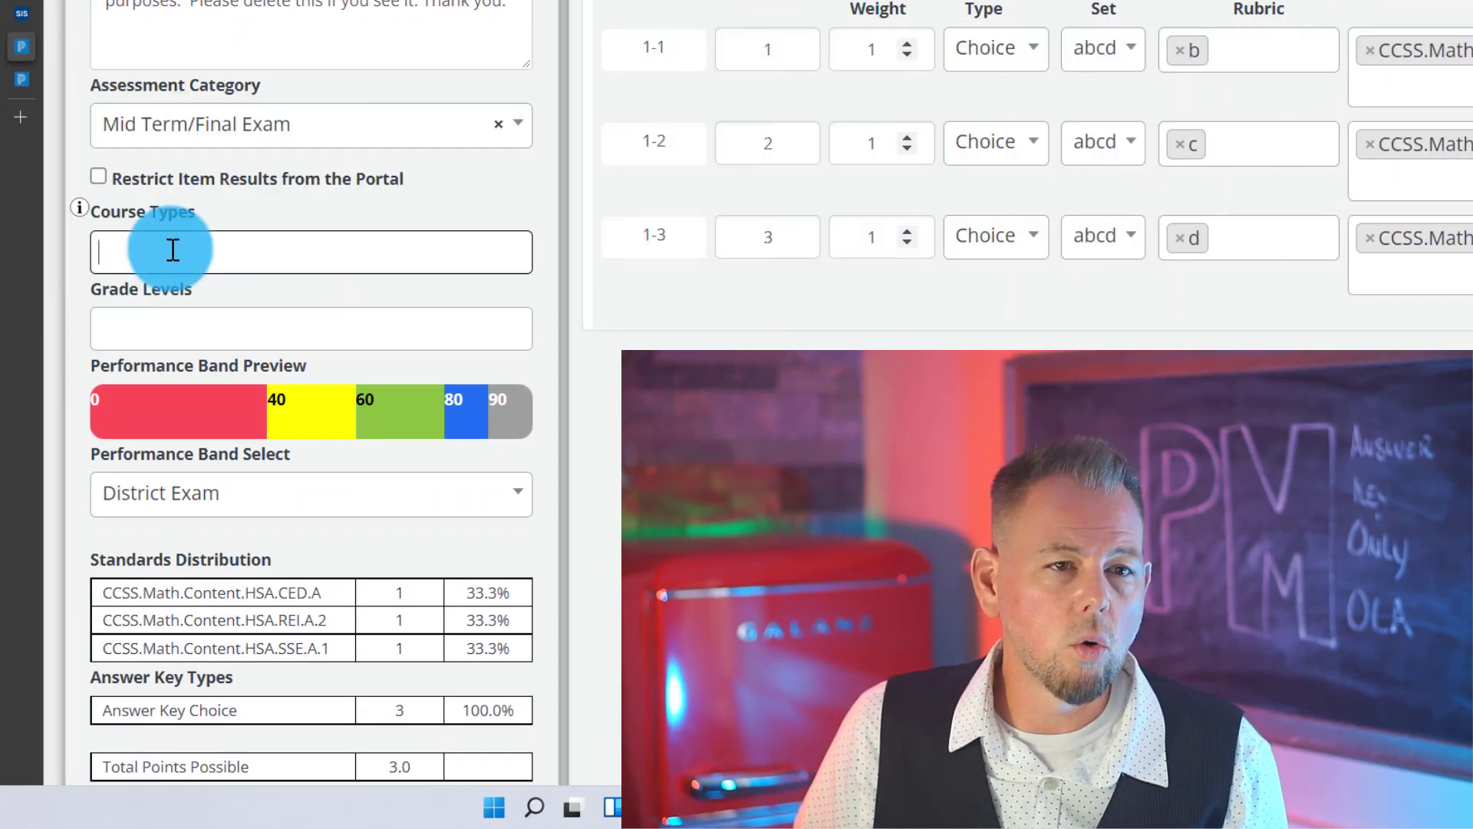
click(169, 244)
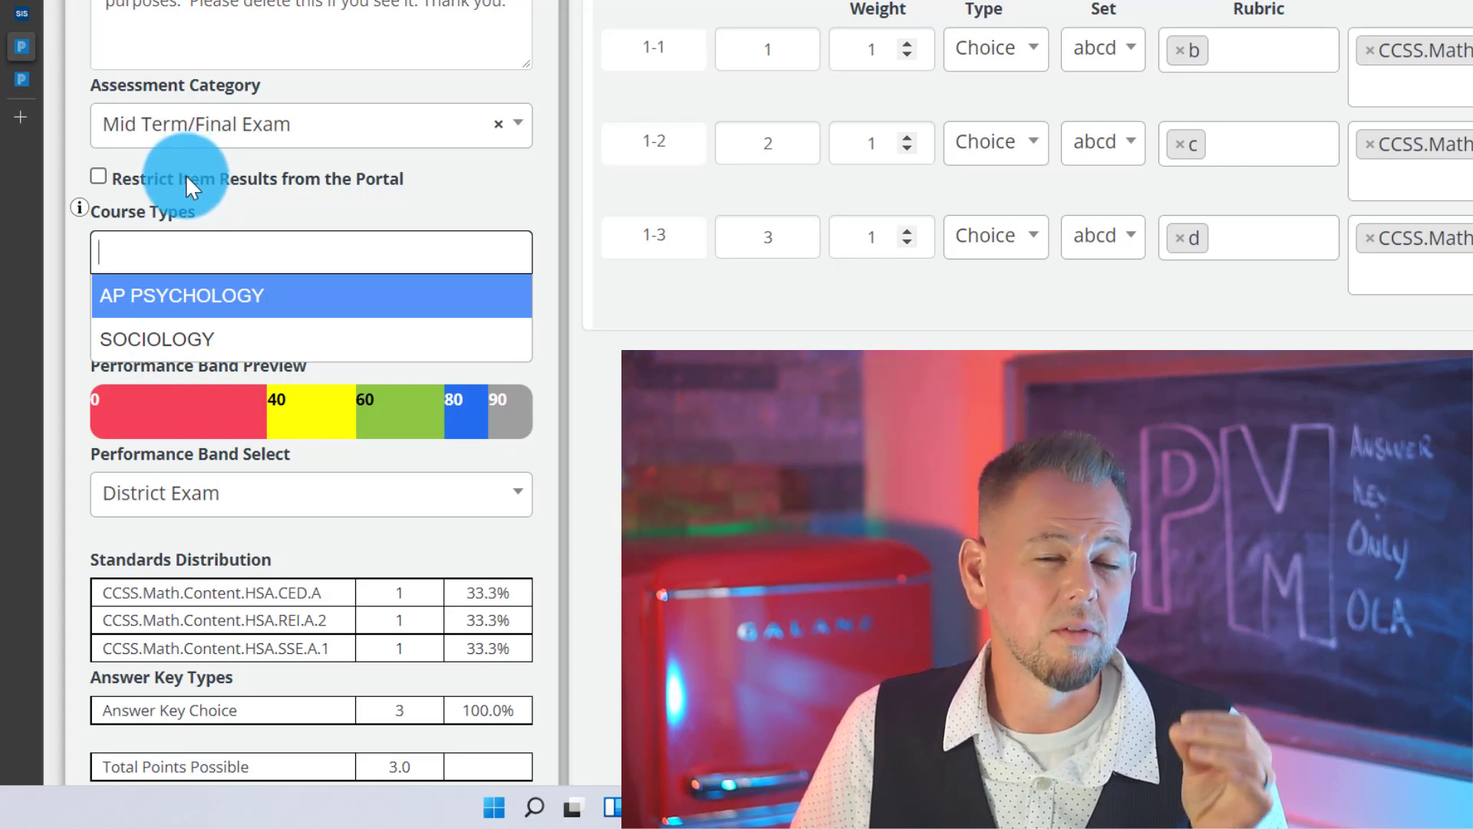
click(187, 344)
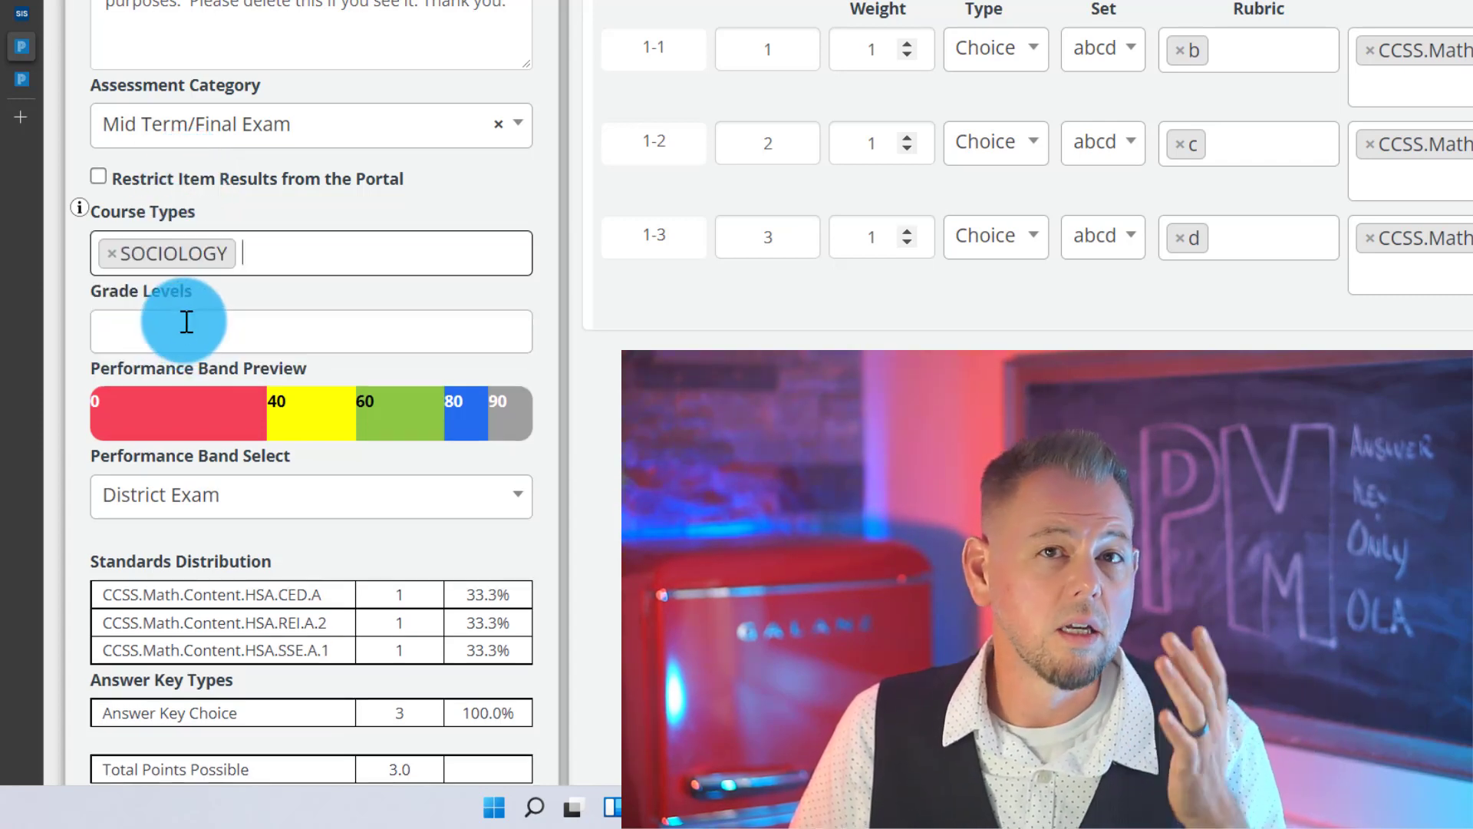
scroll(207, 257, down, 2)
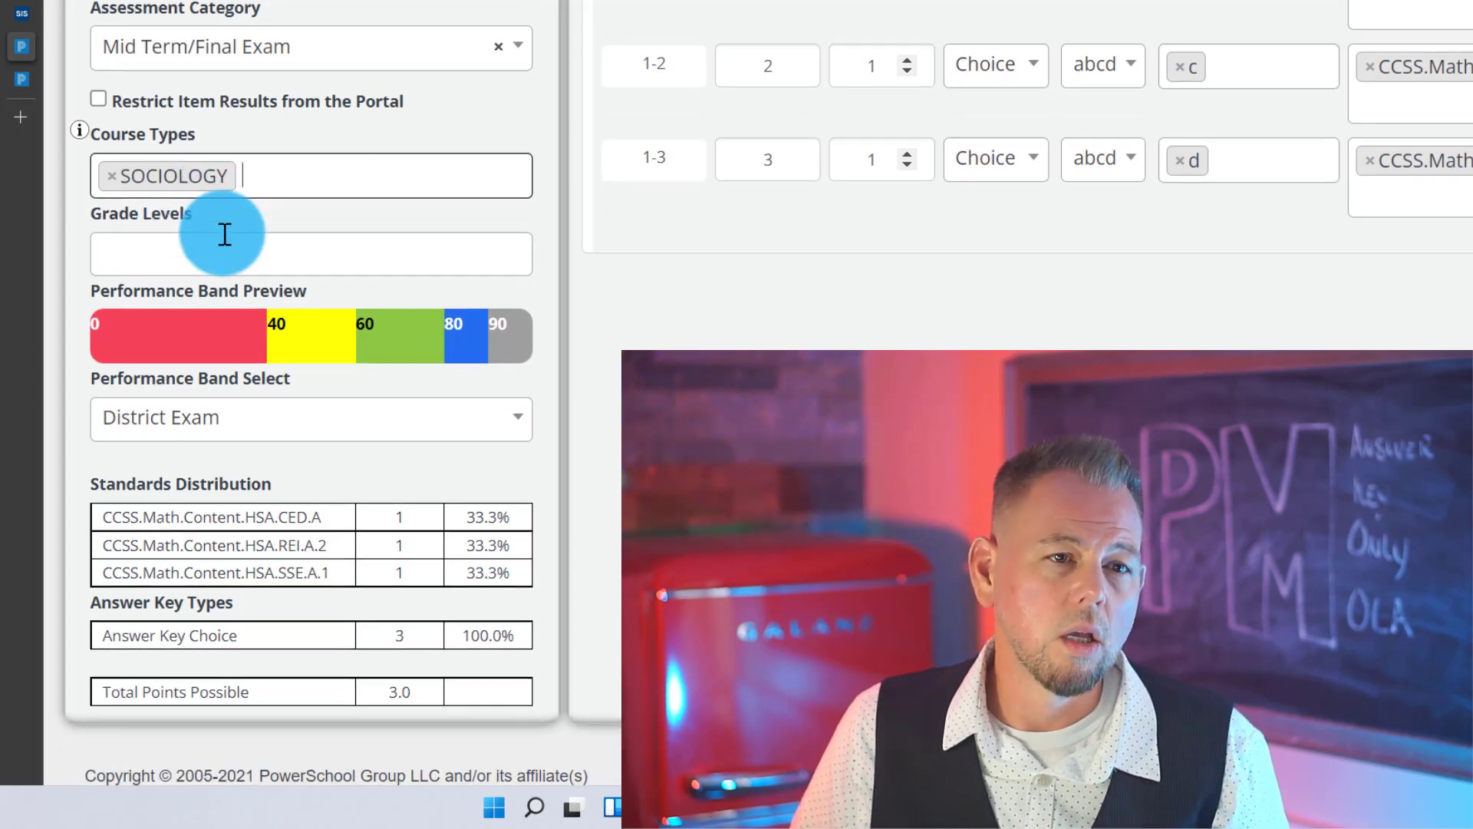
click(189, 232)
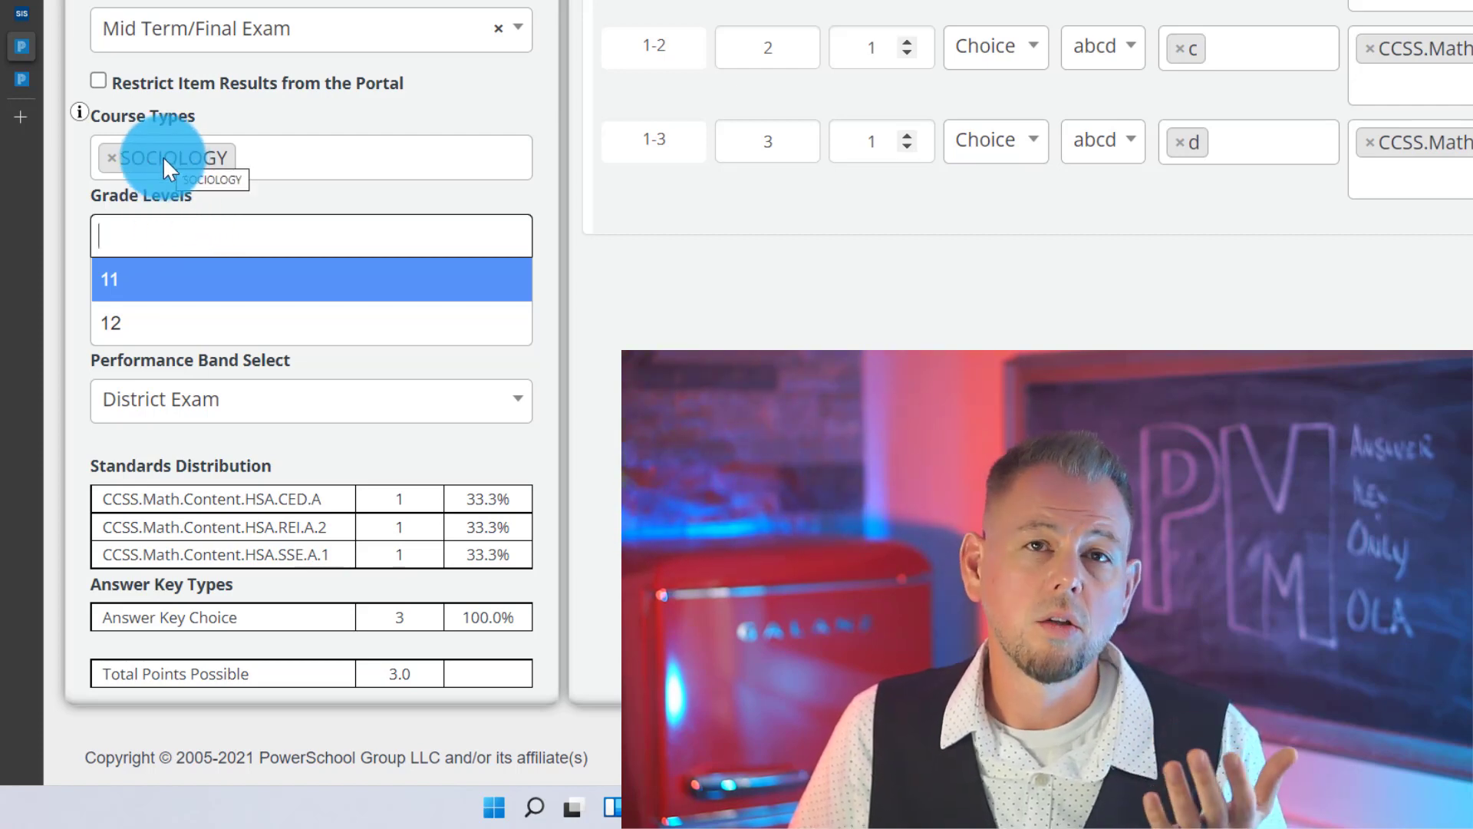
click(148, 281)
click(168, 245)
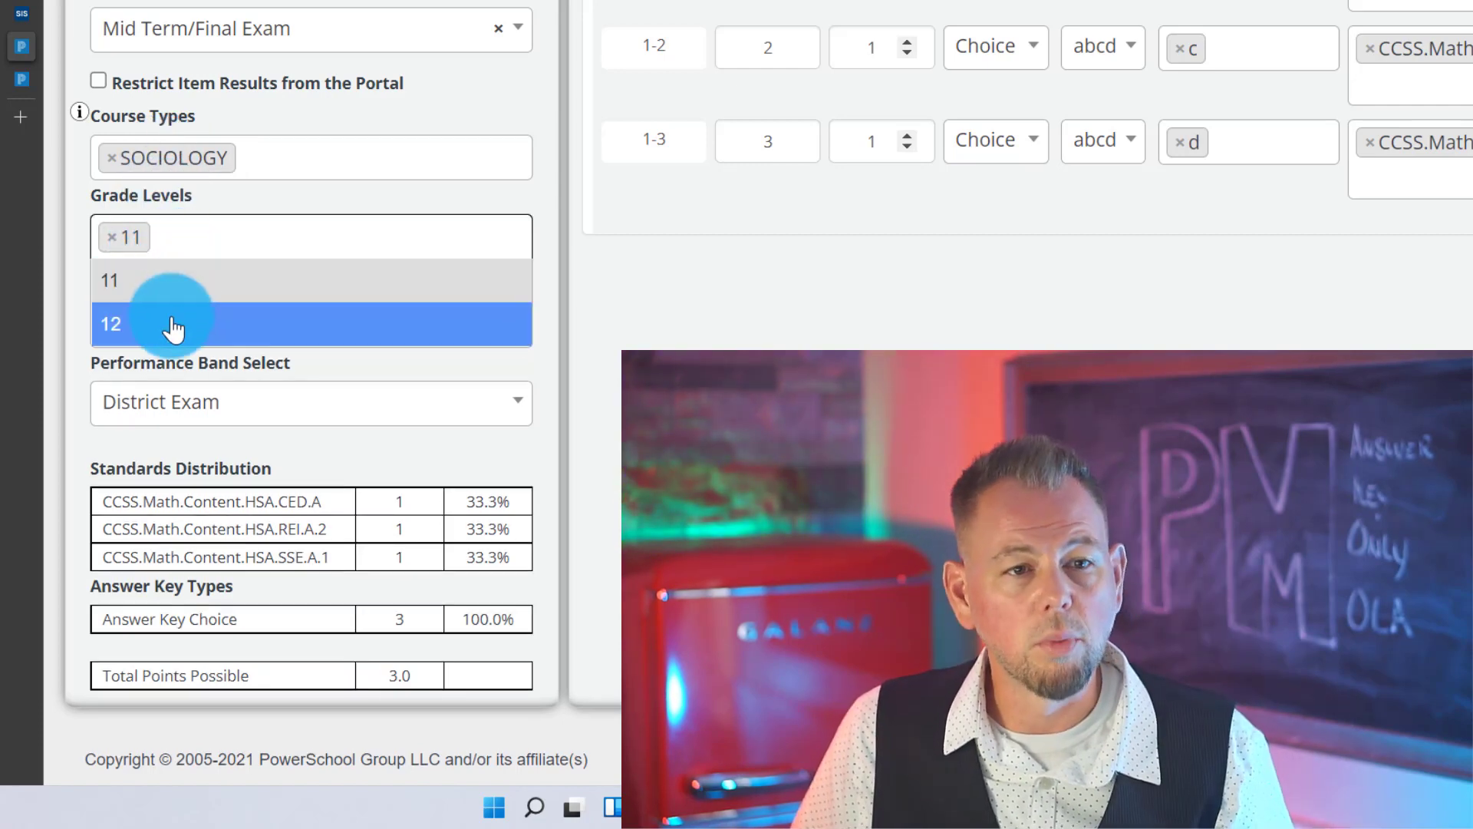
click(165, 324)
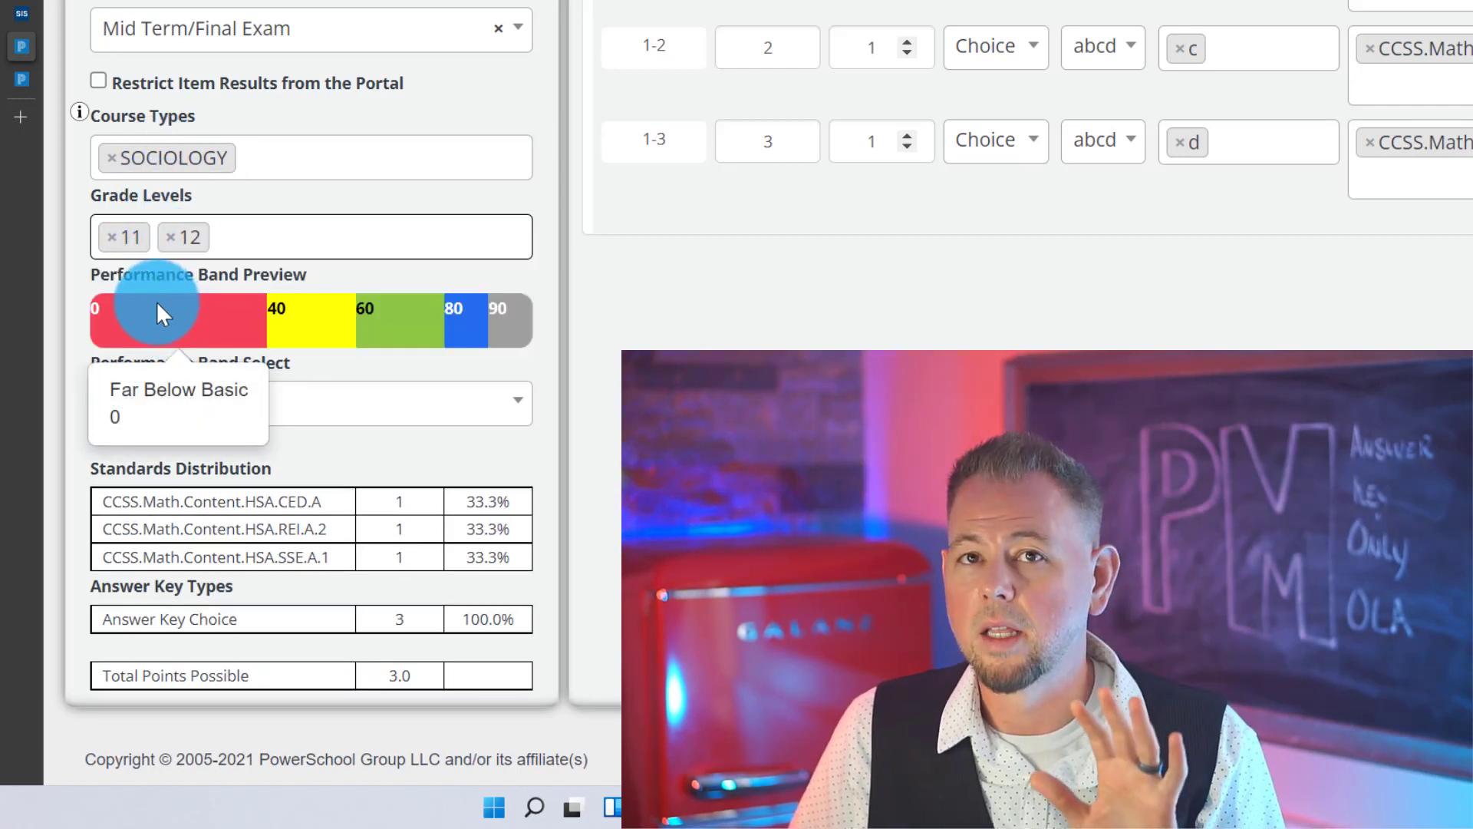
Step: In the administration settings, enable Restrict Access to Download Test and apply the 10/25/2021 to 11/25/2021 administration window
scroll(211, 221, down, 1)
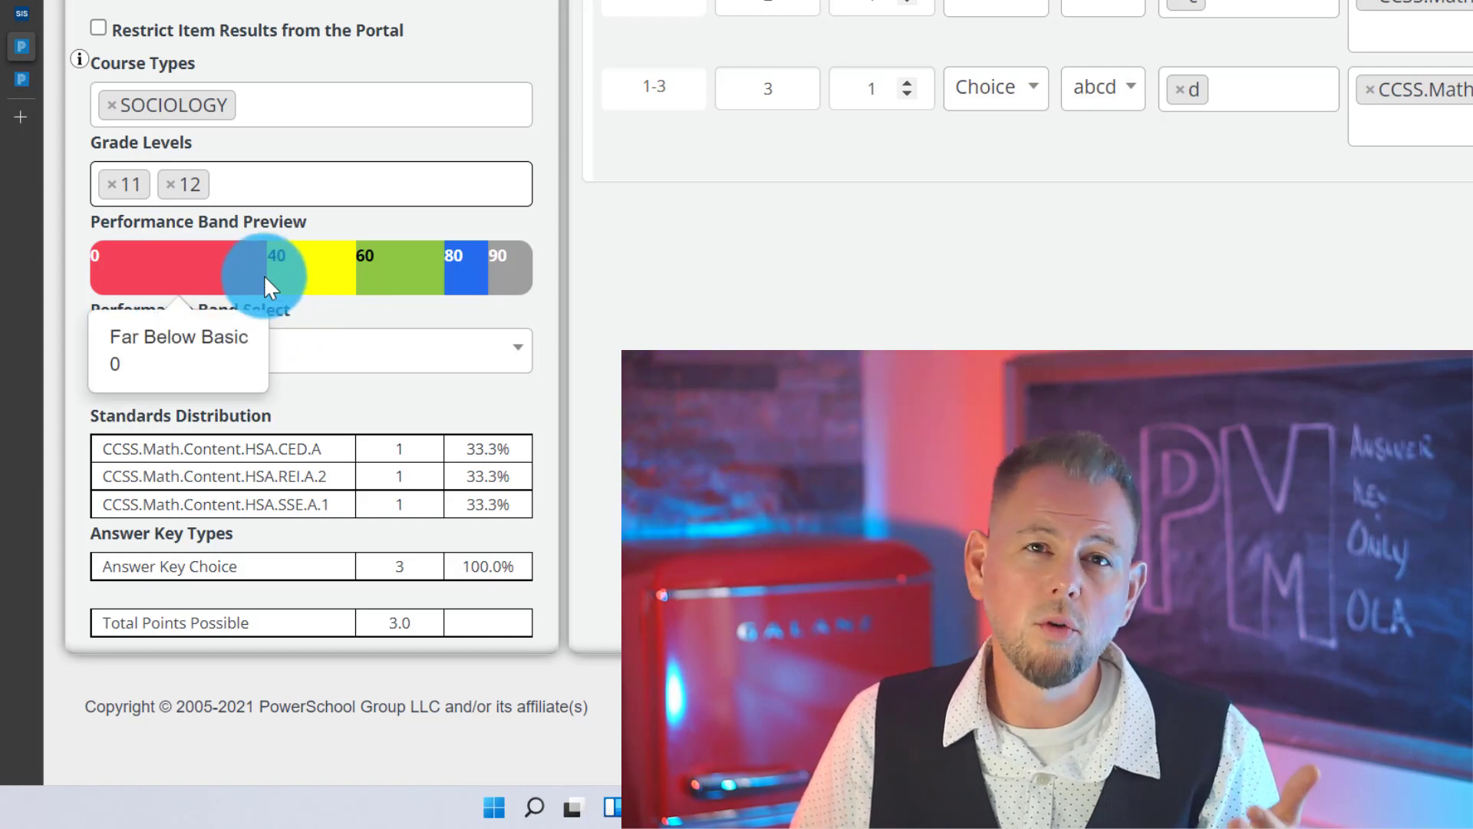
mouse_move(355, 254)
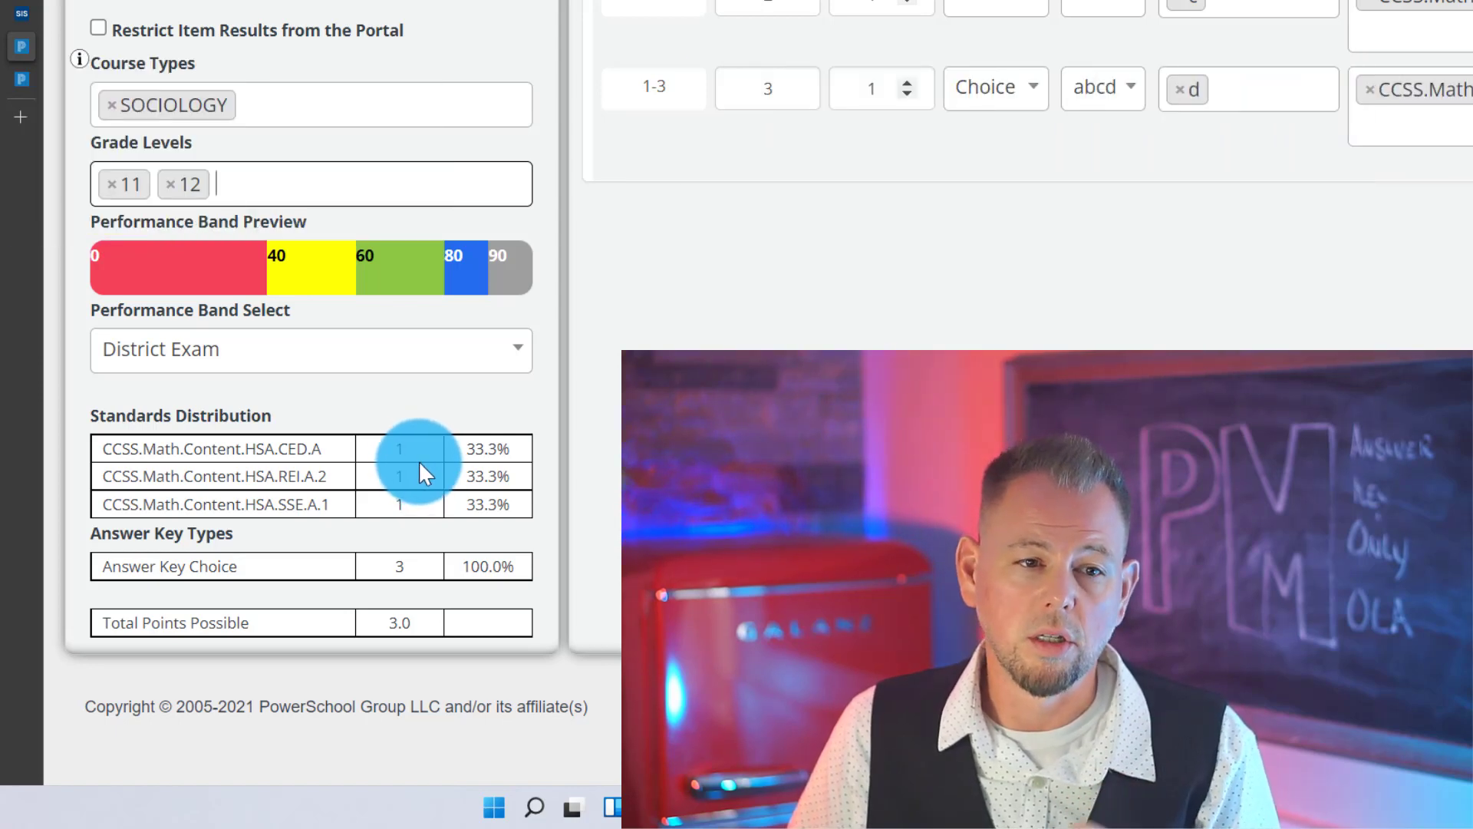
mouse_move(474, 273)
scroll(474, 275, up, 3)
scroll(476, 291, up, 2)
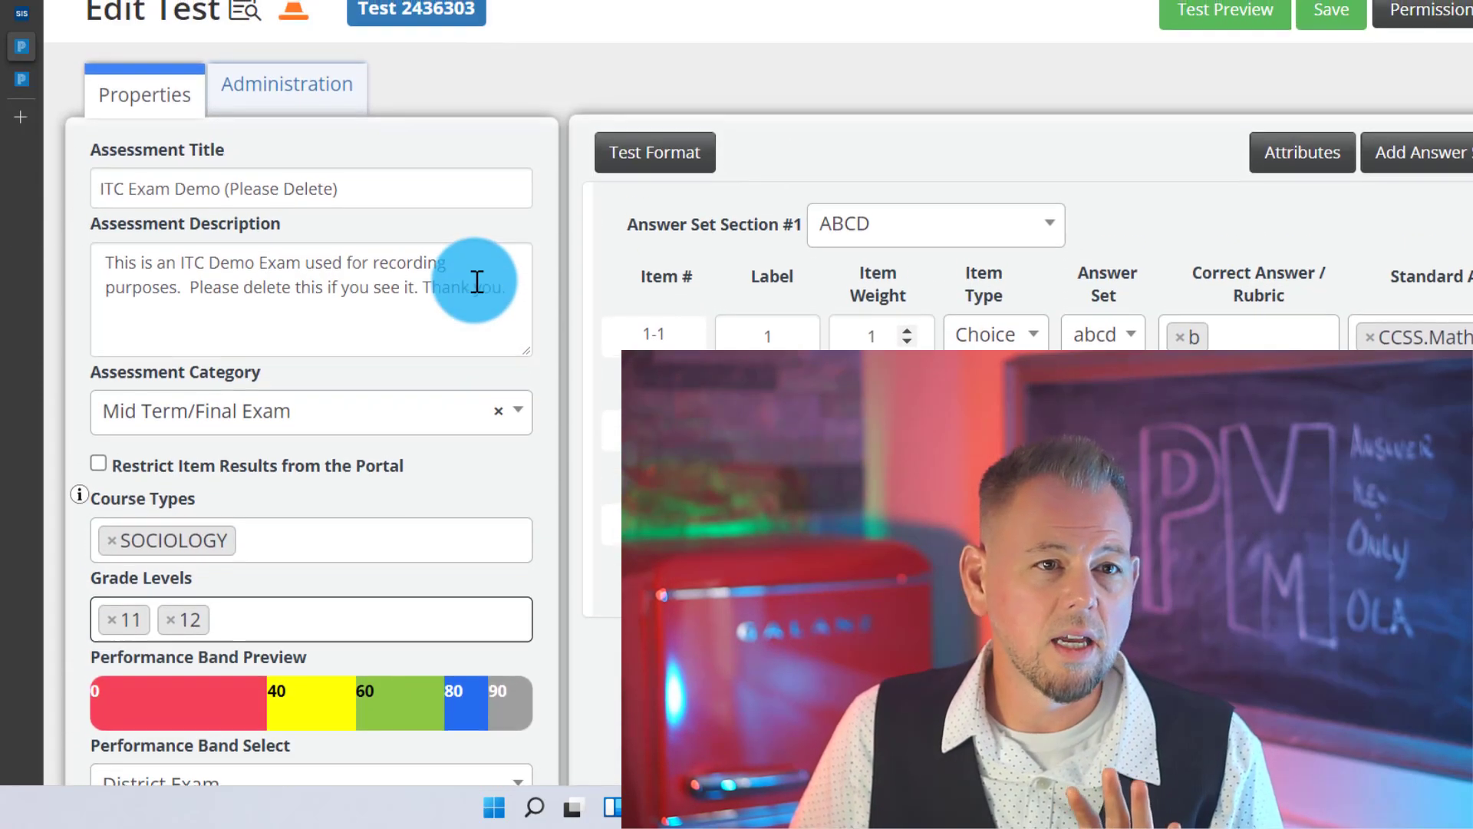
click(292, 96)
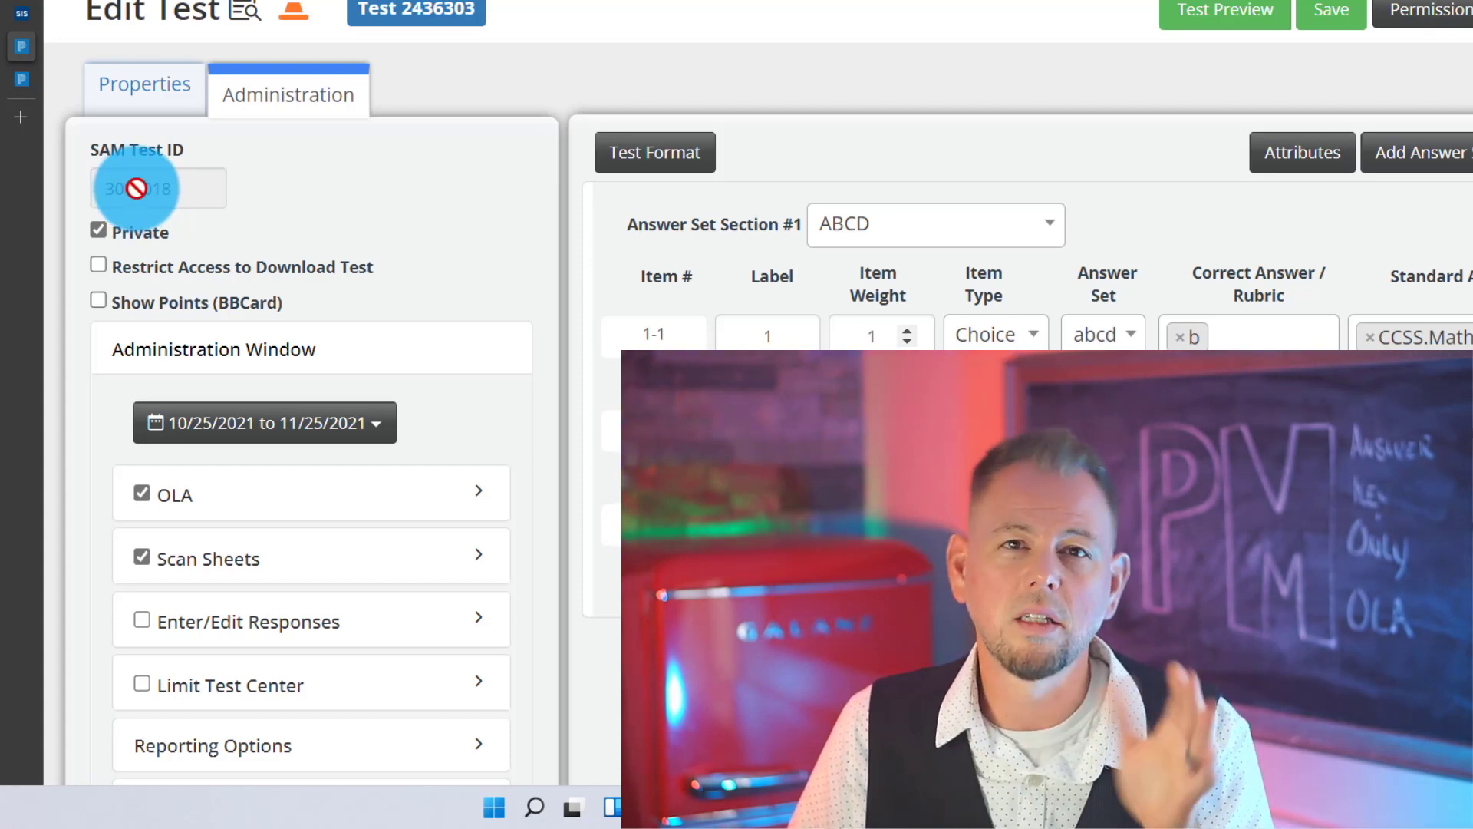
scroll(137, 188, down, 1)
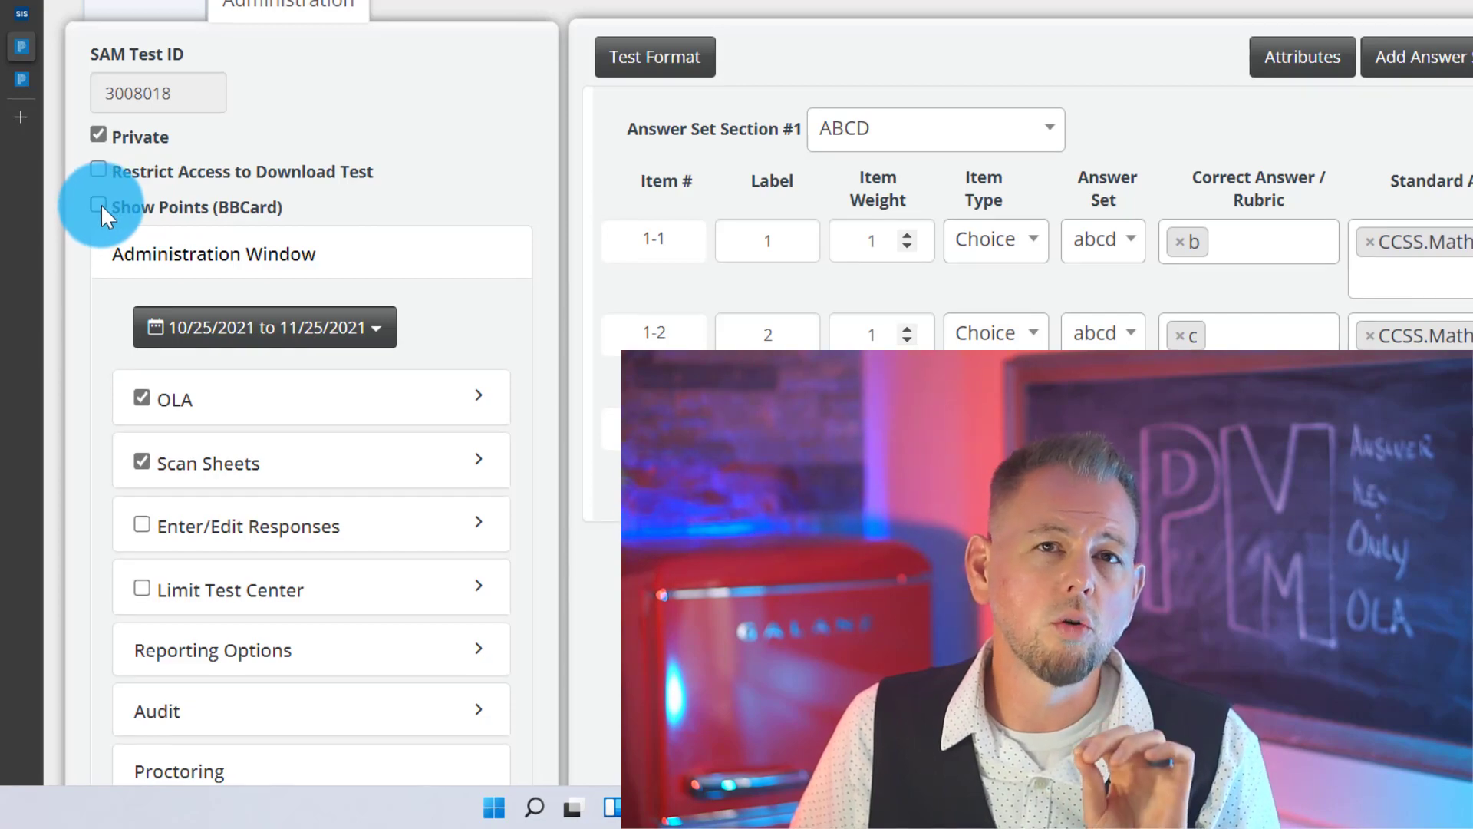
scroll(112, 278, down, 3)
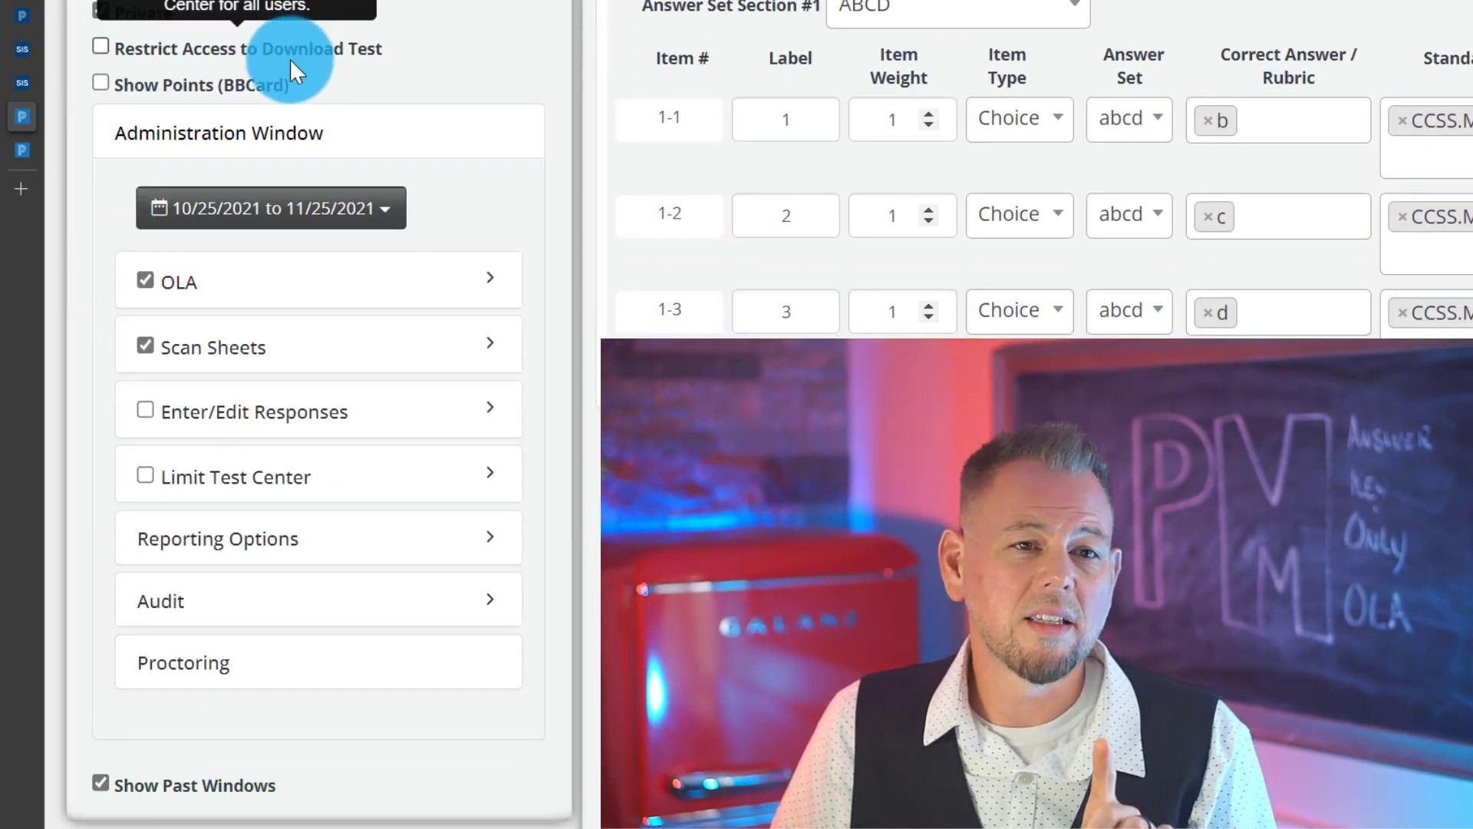
click(99, 45)
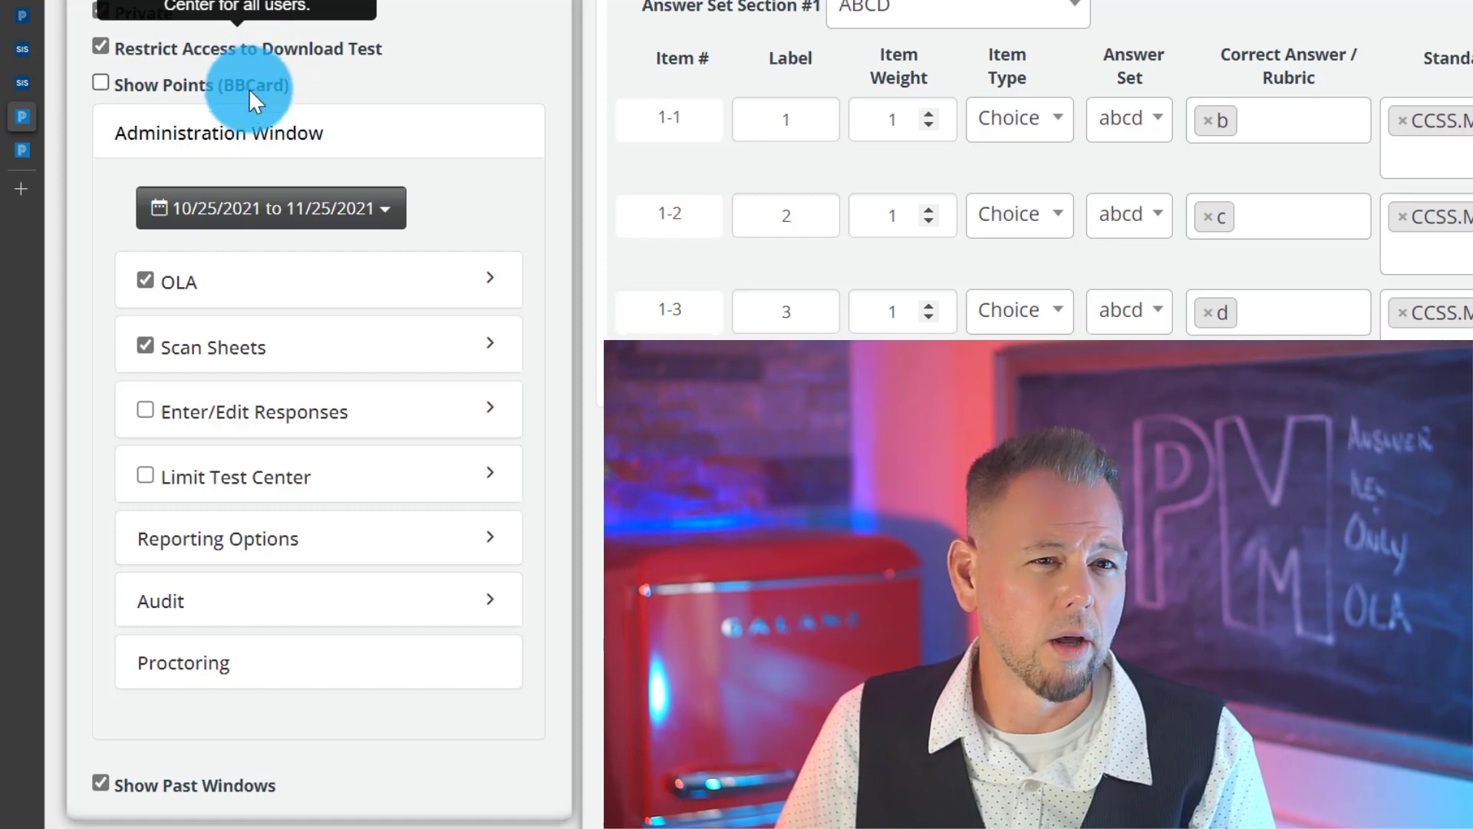
click(296, 211)
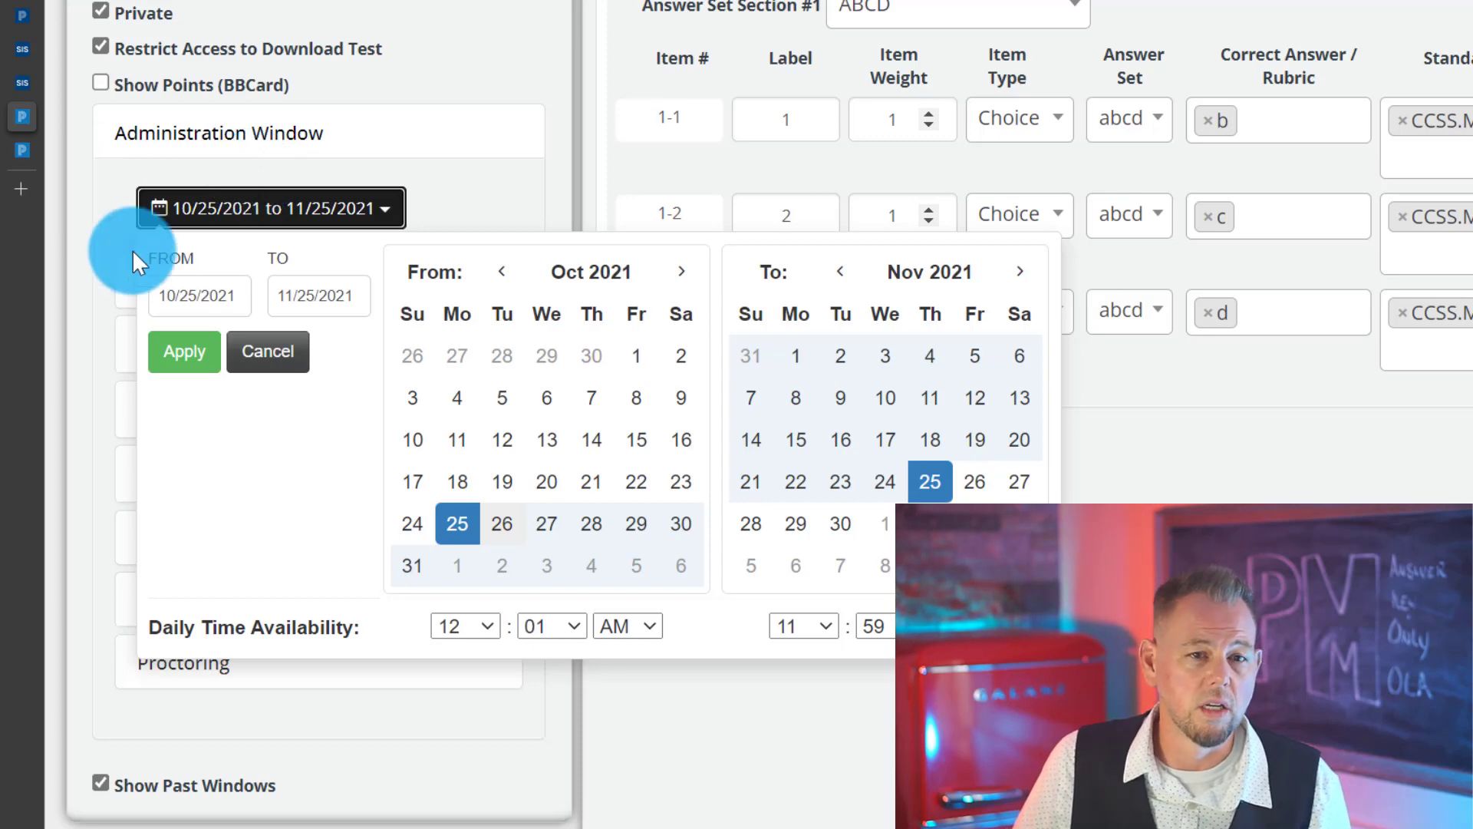
click(208, 359)
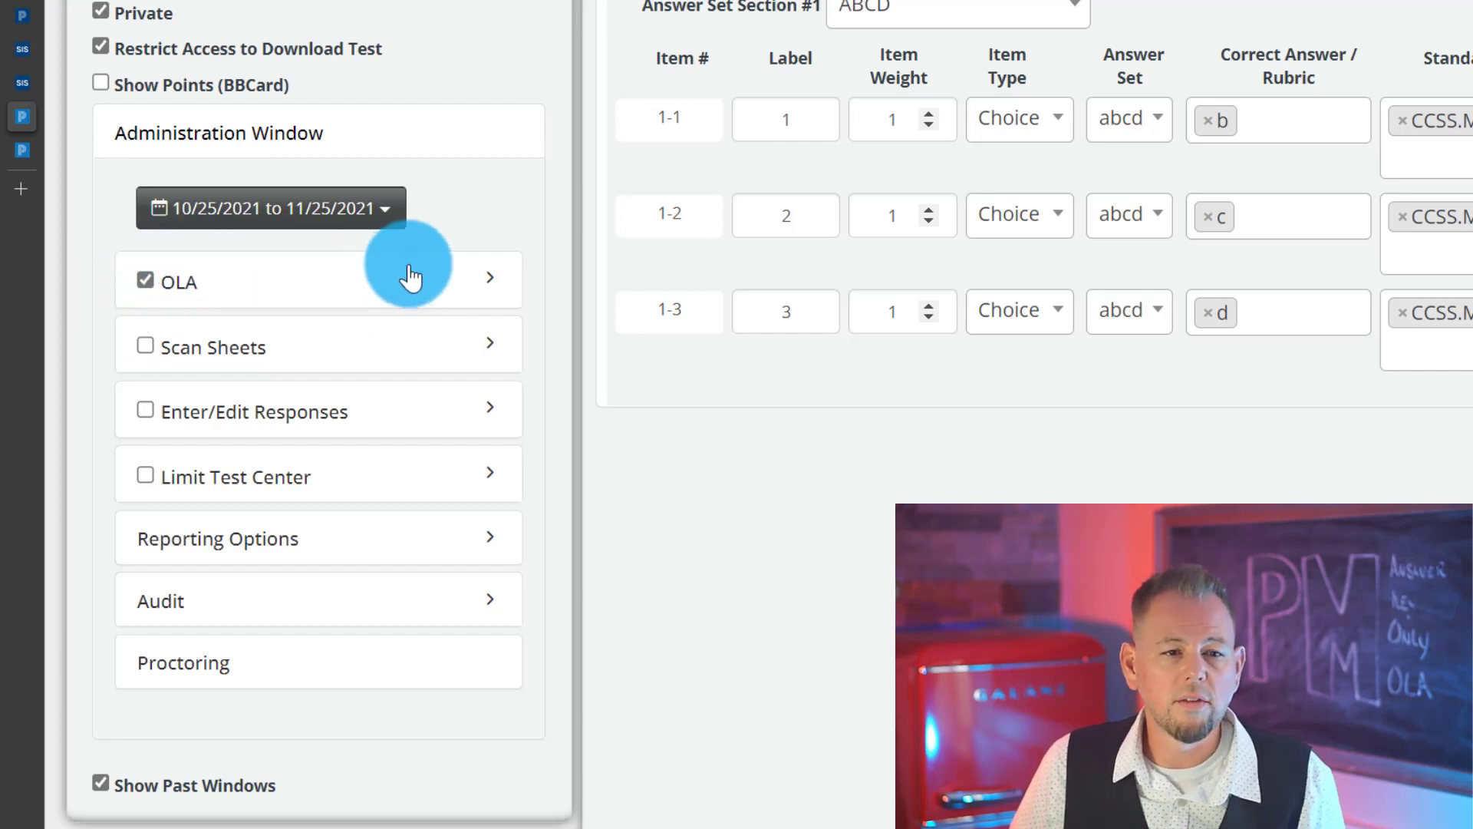
Step: Enable Secure Test Lockout in the OLA test settings and save the test
click(465, 301)
scroll(361, 334, down, 2)
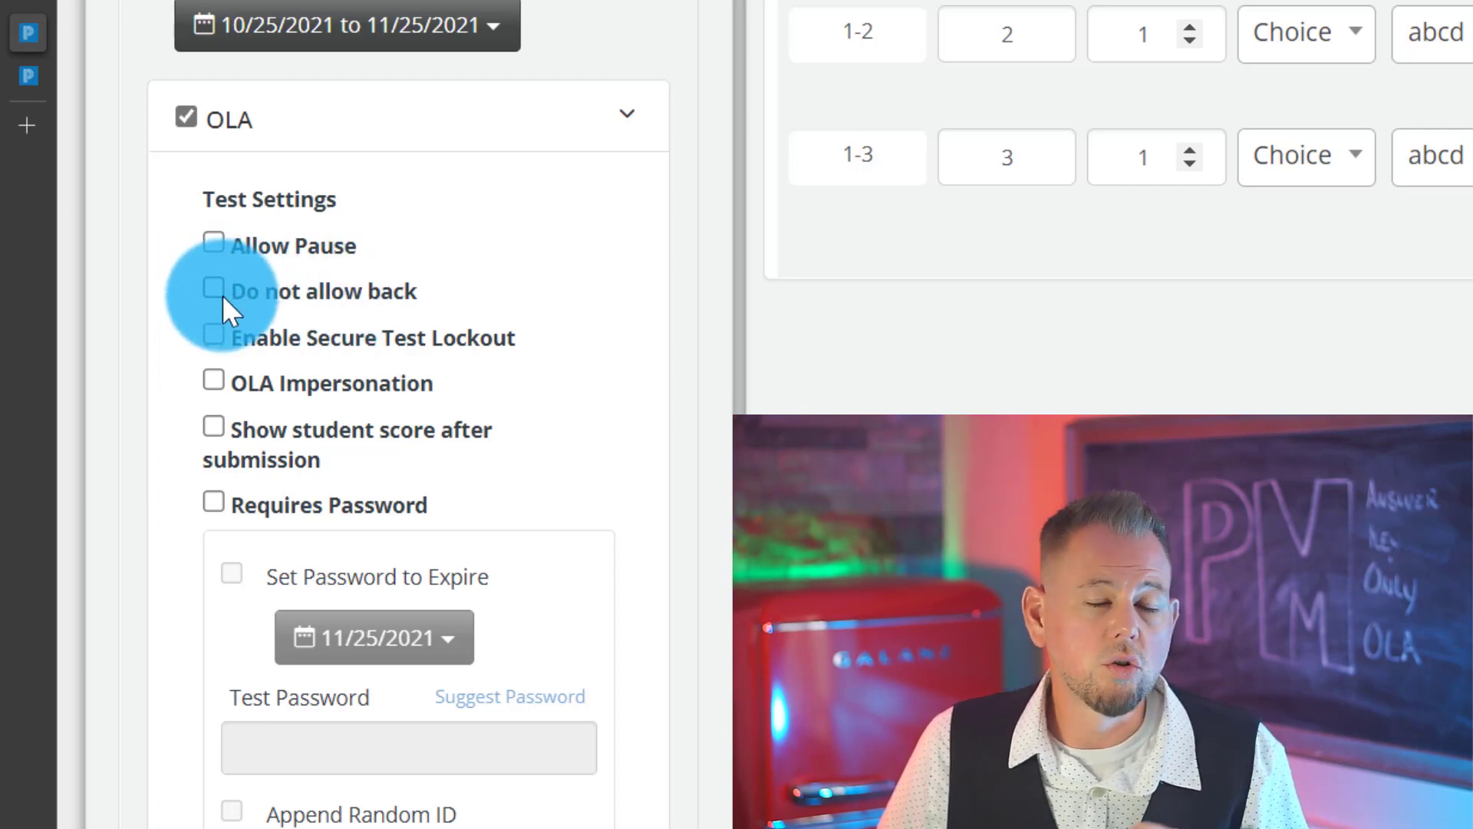
click(216, 338)
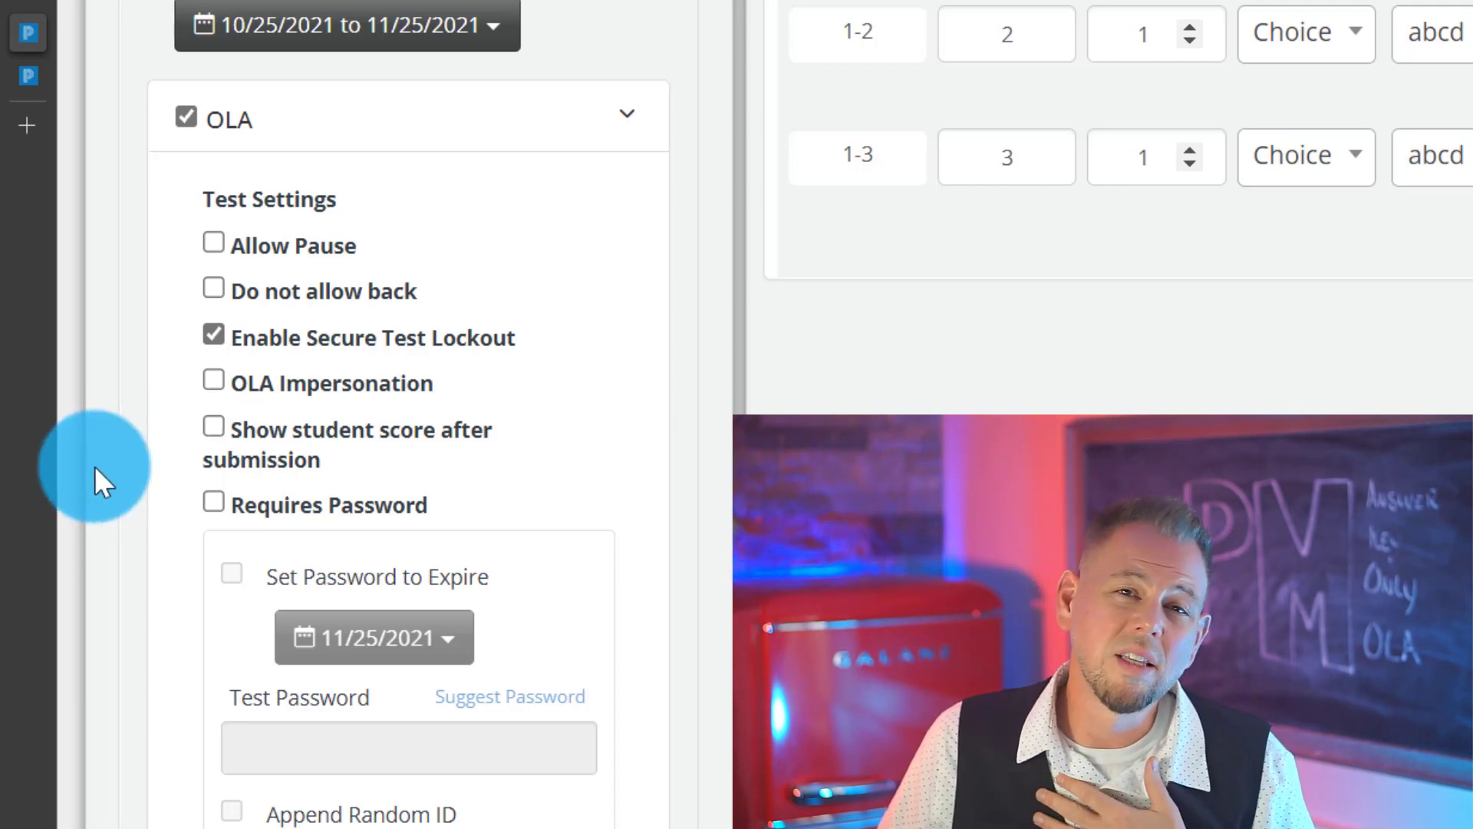
scroll(131, 483, down, 8)
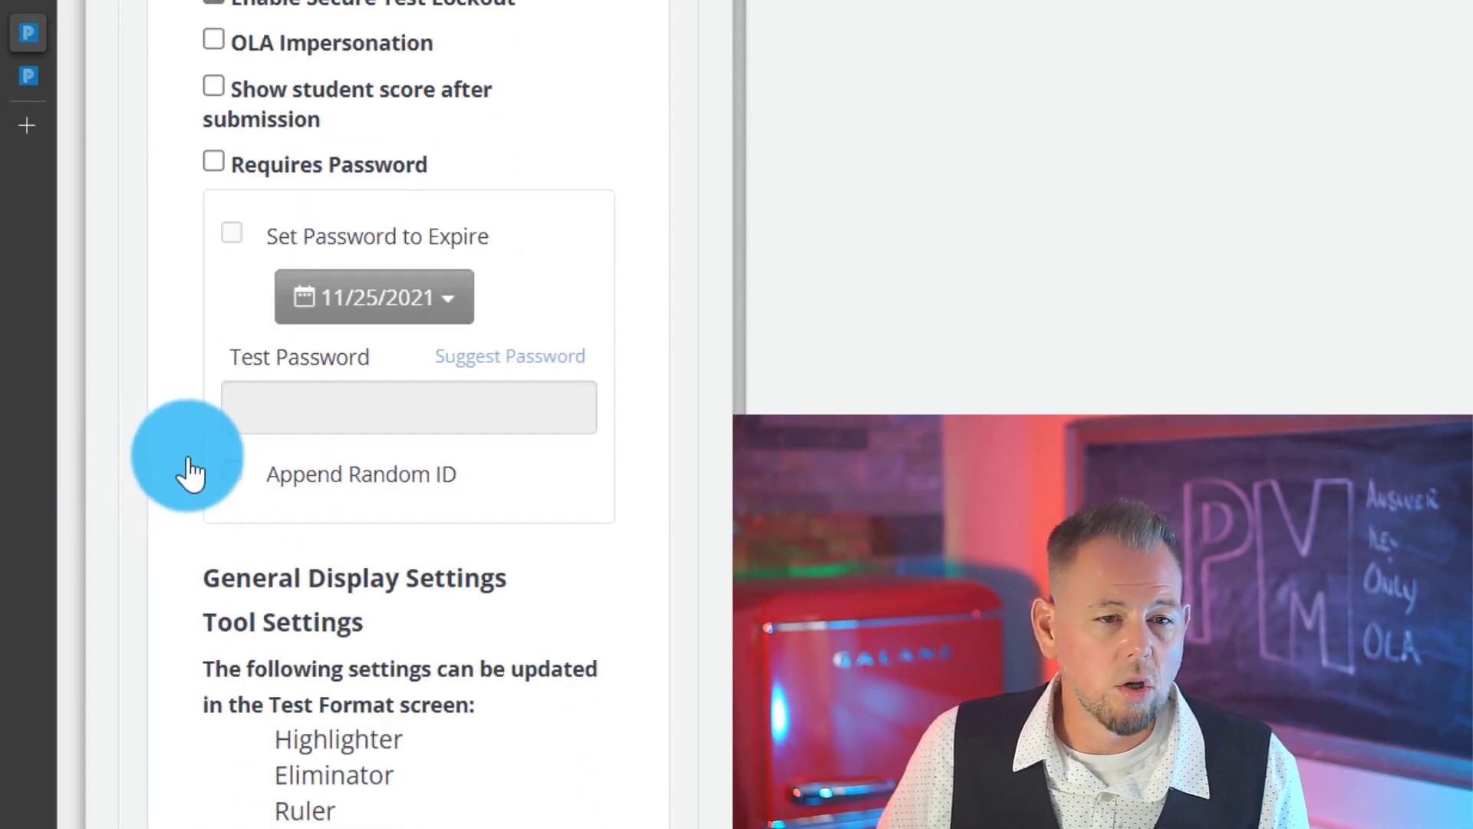
scroll(418, 458, down, 2)
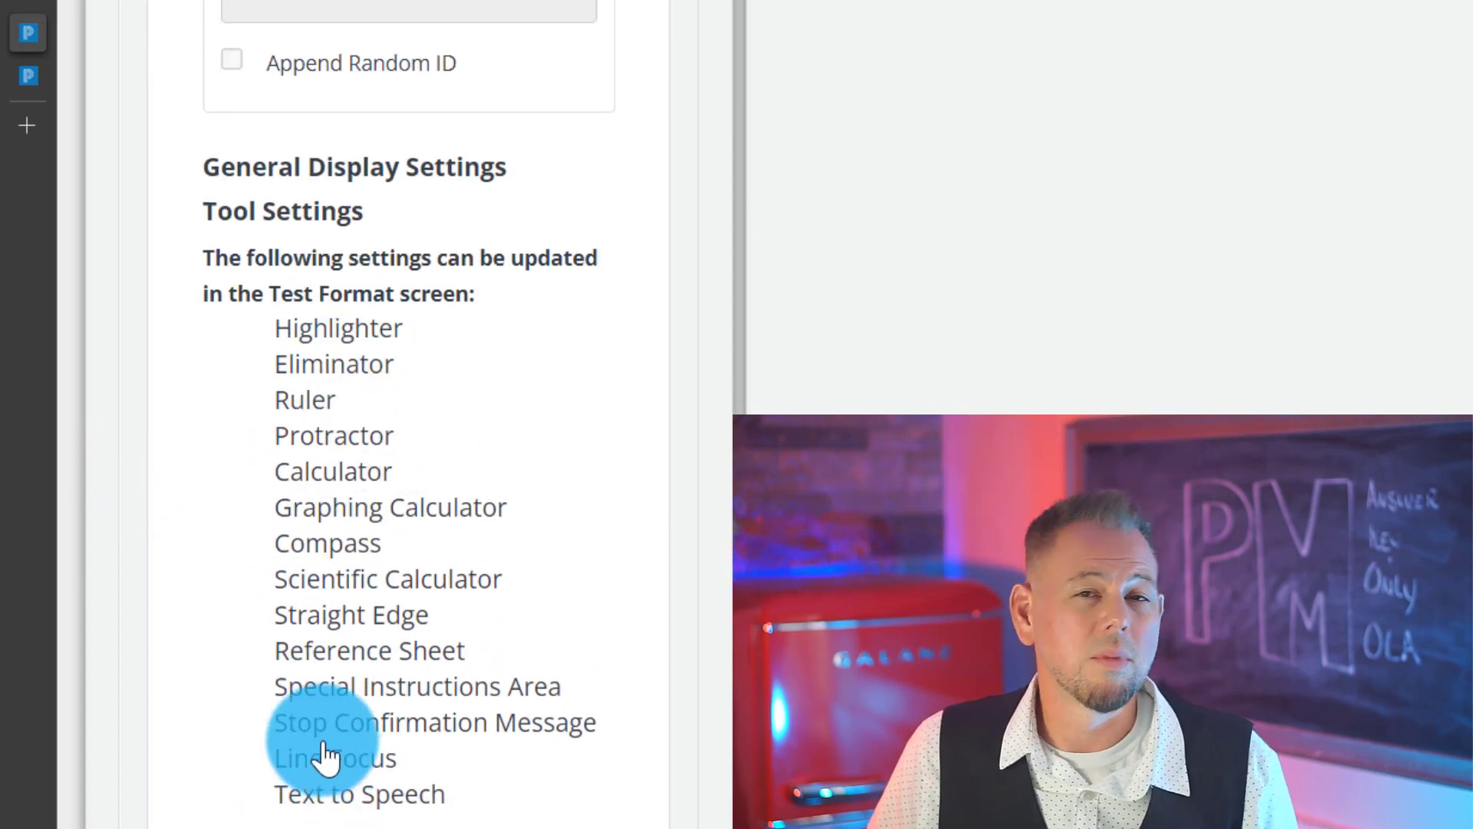
scroll(361, 698, down, 4)
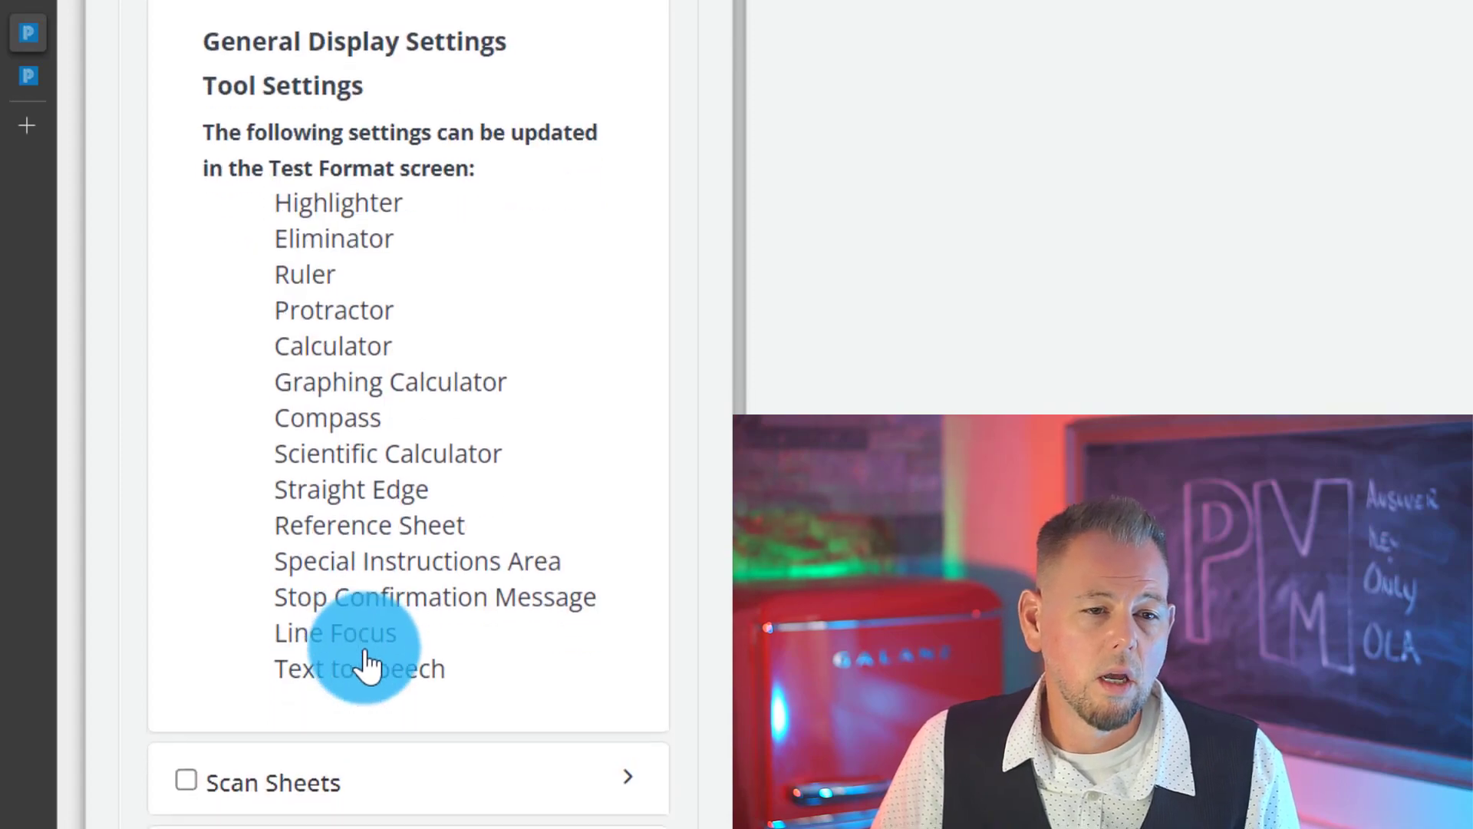
scroll(439, 798, down, 4)
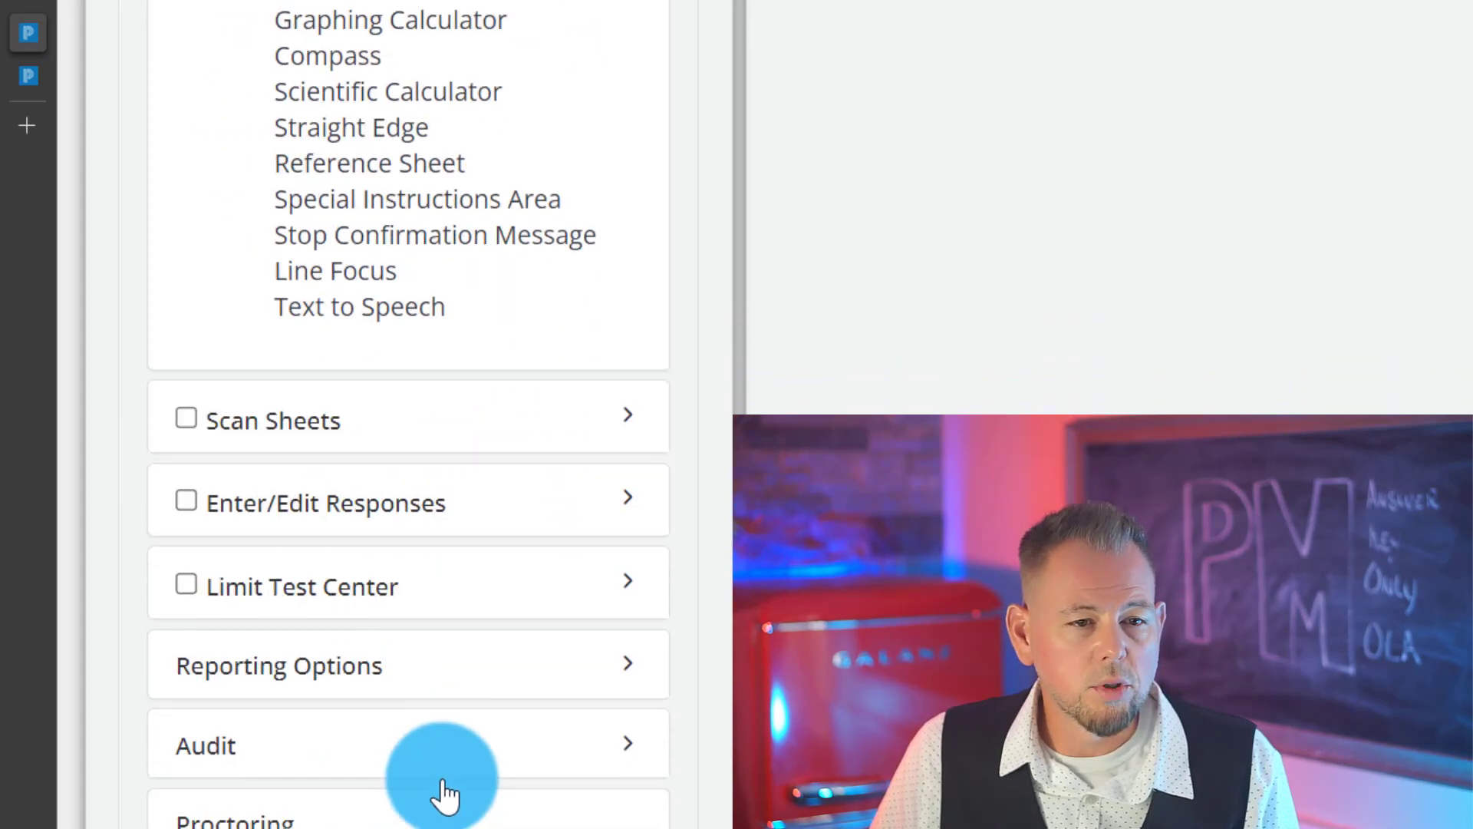
scroll(423, 706, up, 14)
scroll(422, 644, up, 9)
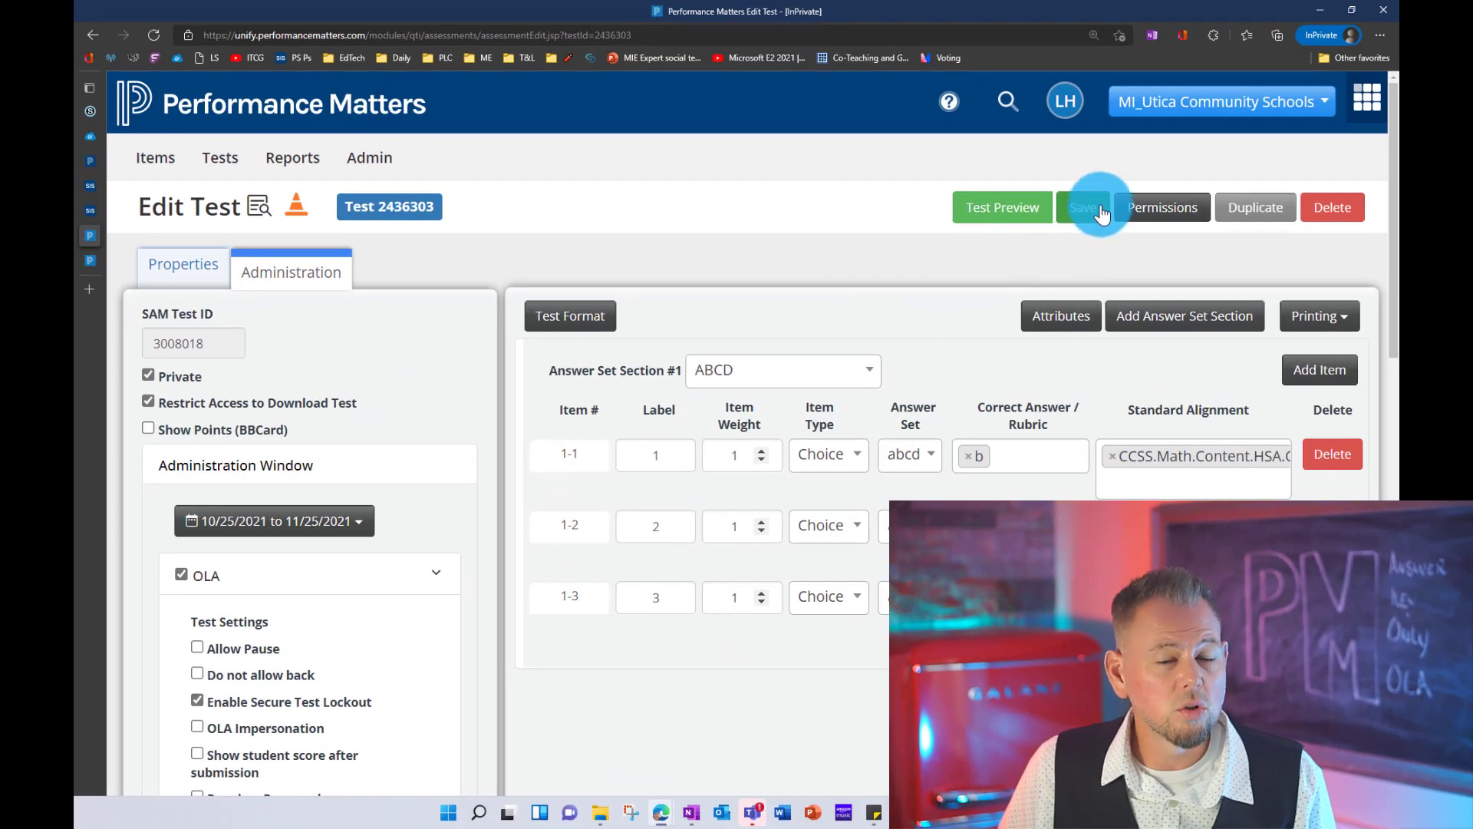
click(1095, 217)
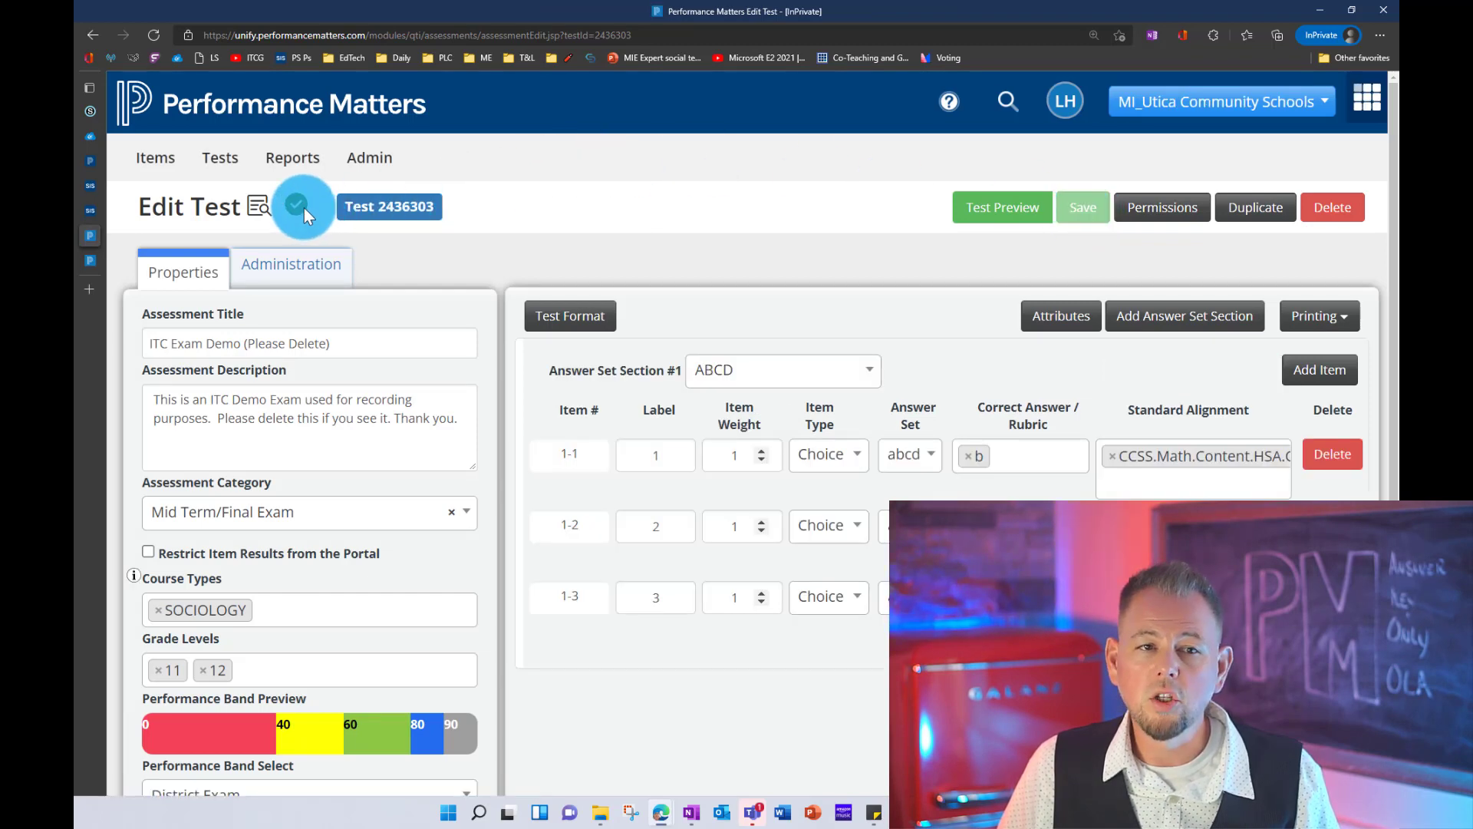
mouse_move(300, 206)
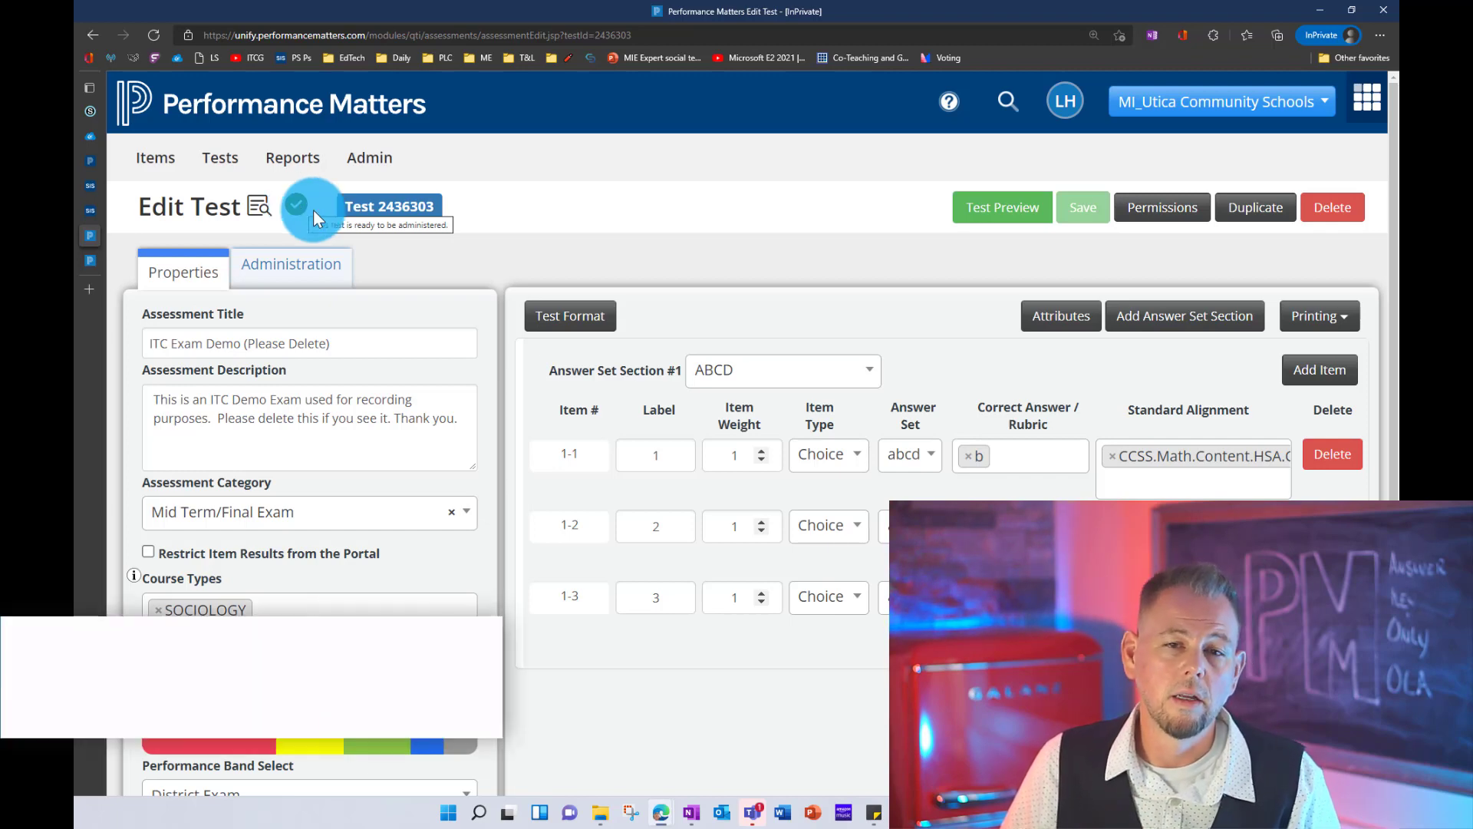
Step: Launch the OLA preview and start the ITC Exam Demo (Please Delete) test from its test list
click(1022, 206)
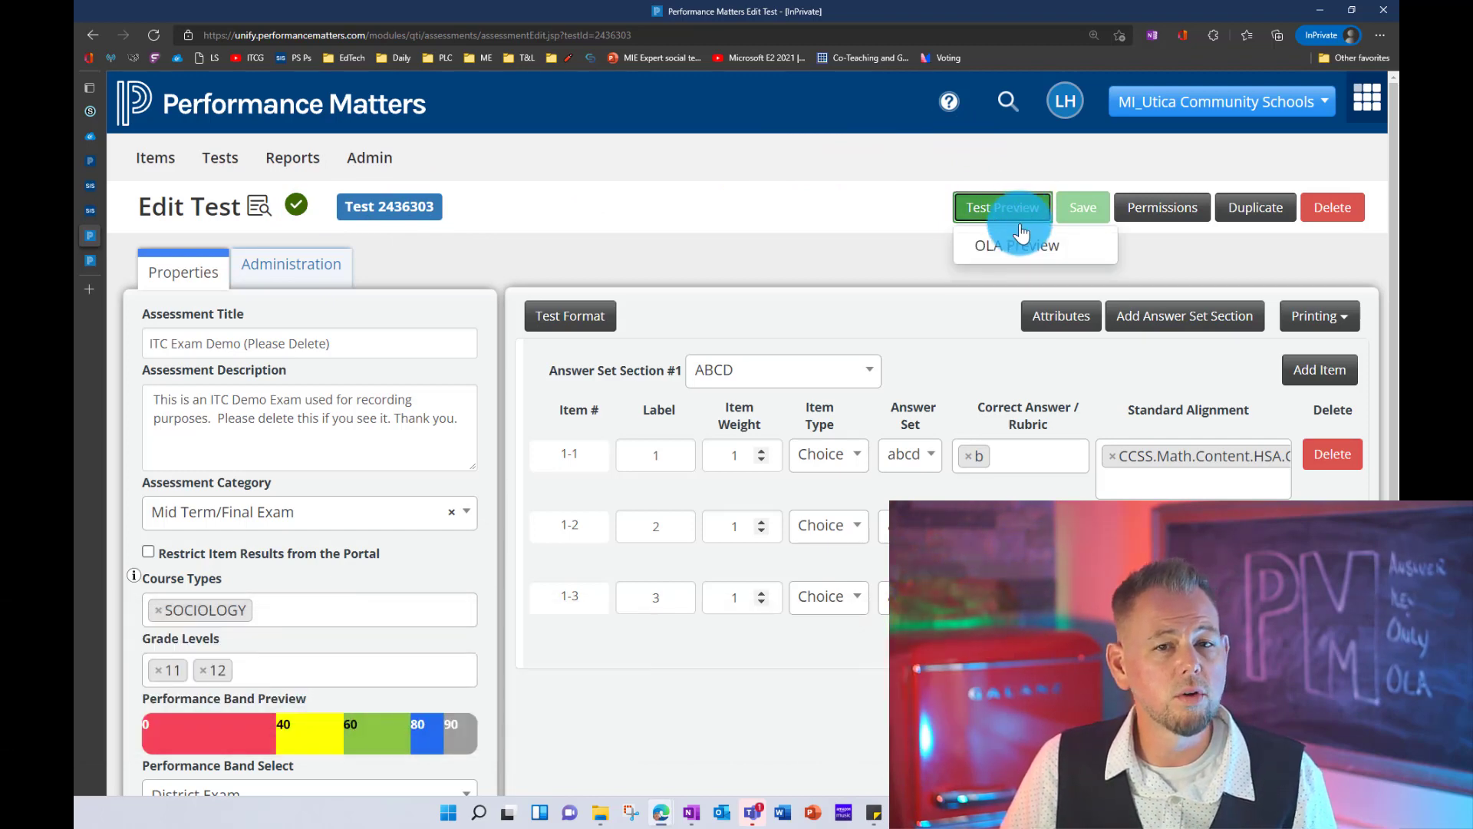
click(1022, 255)
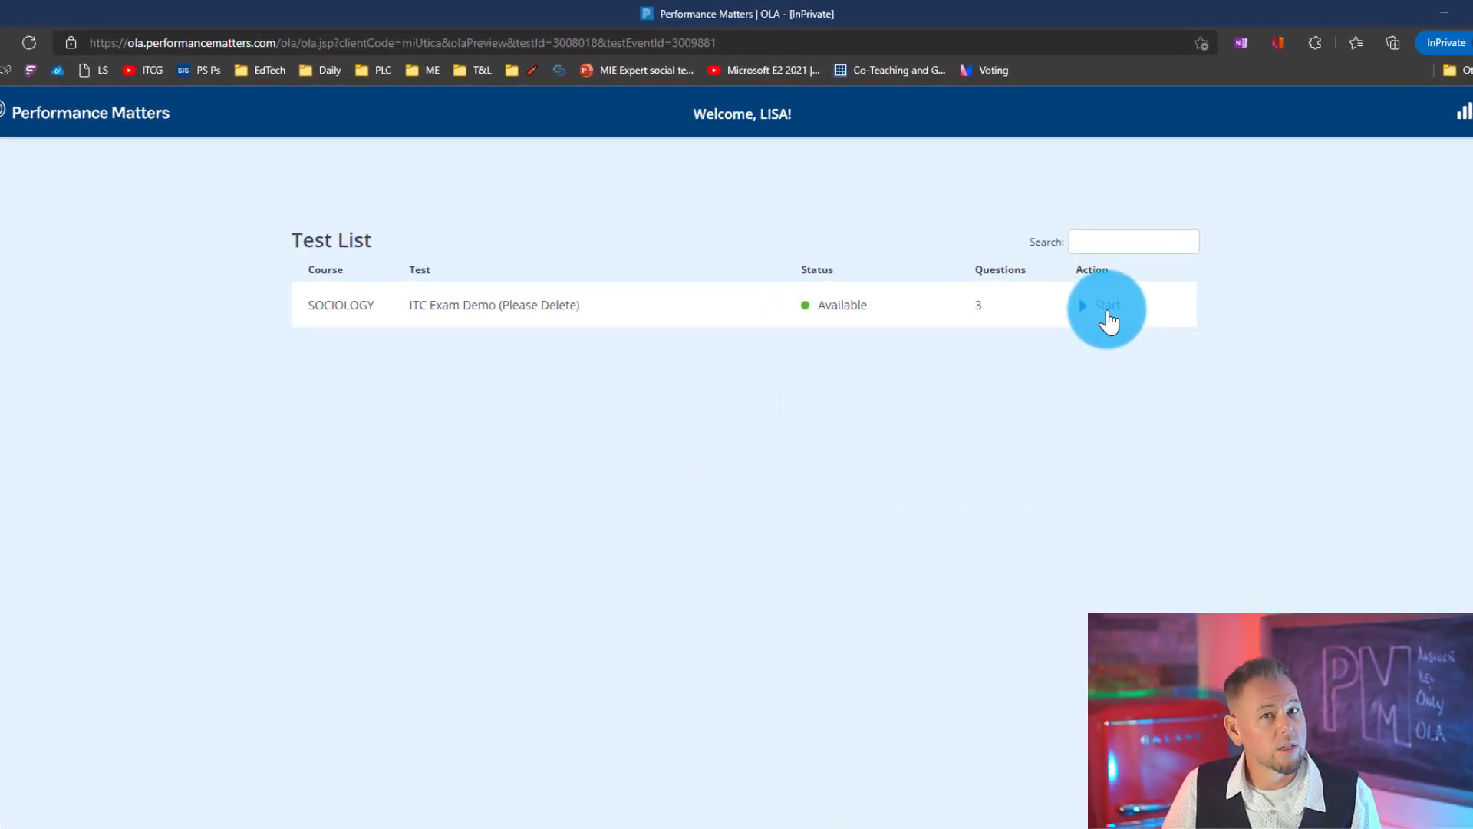
click(1051, 261)
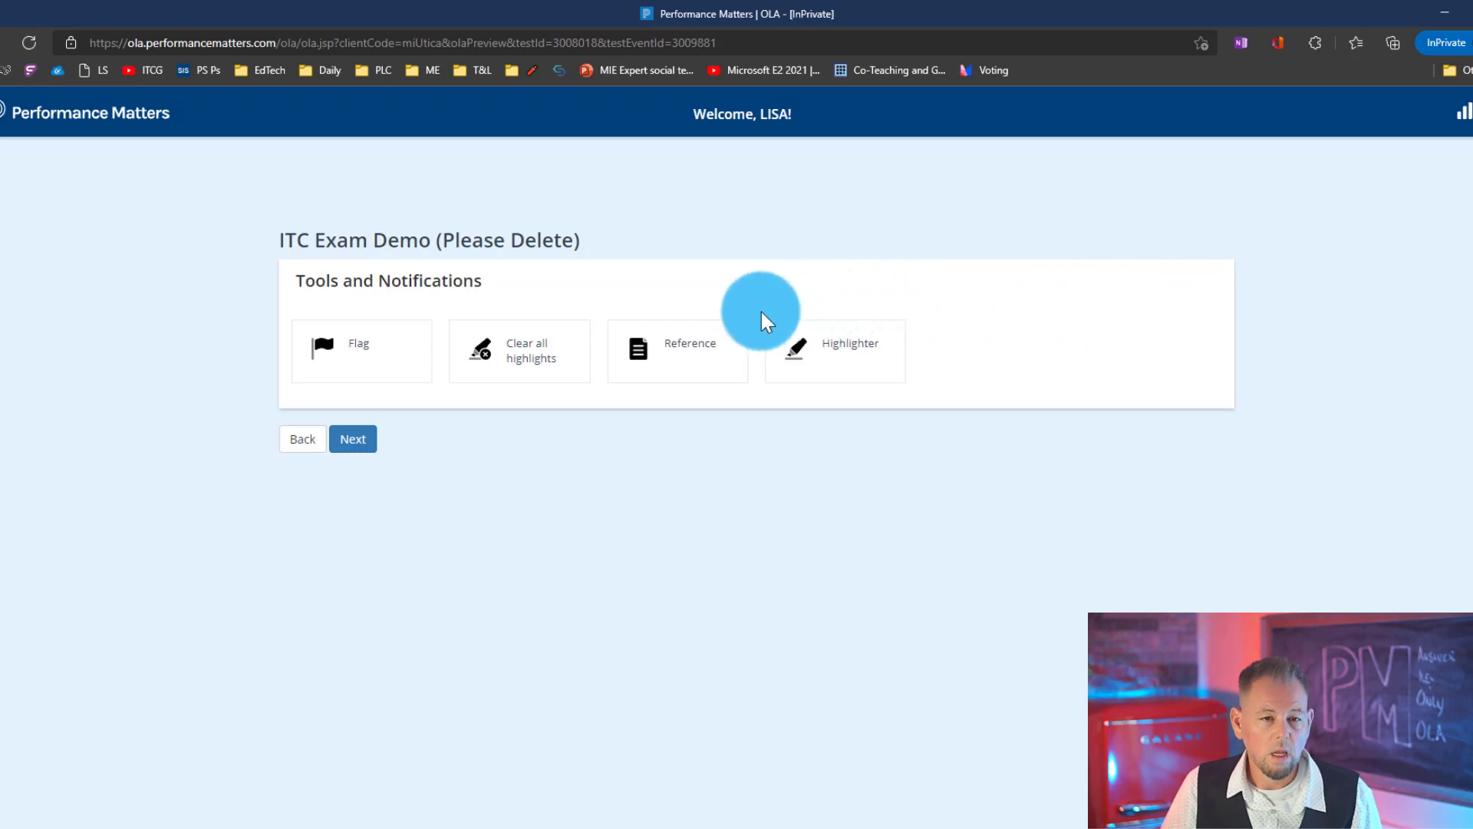
key(ctrl+plus)
key(ctrl+plus)
key(ctrl+plus)
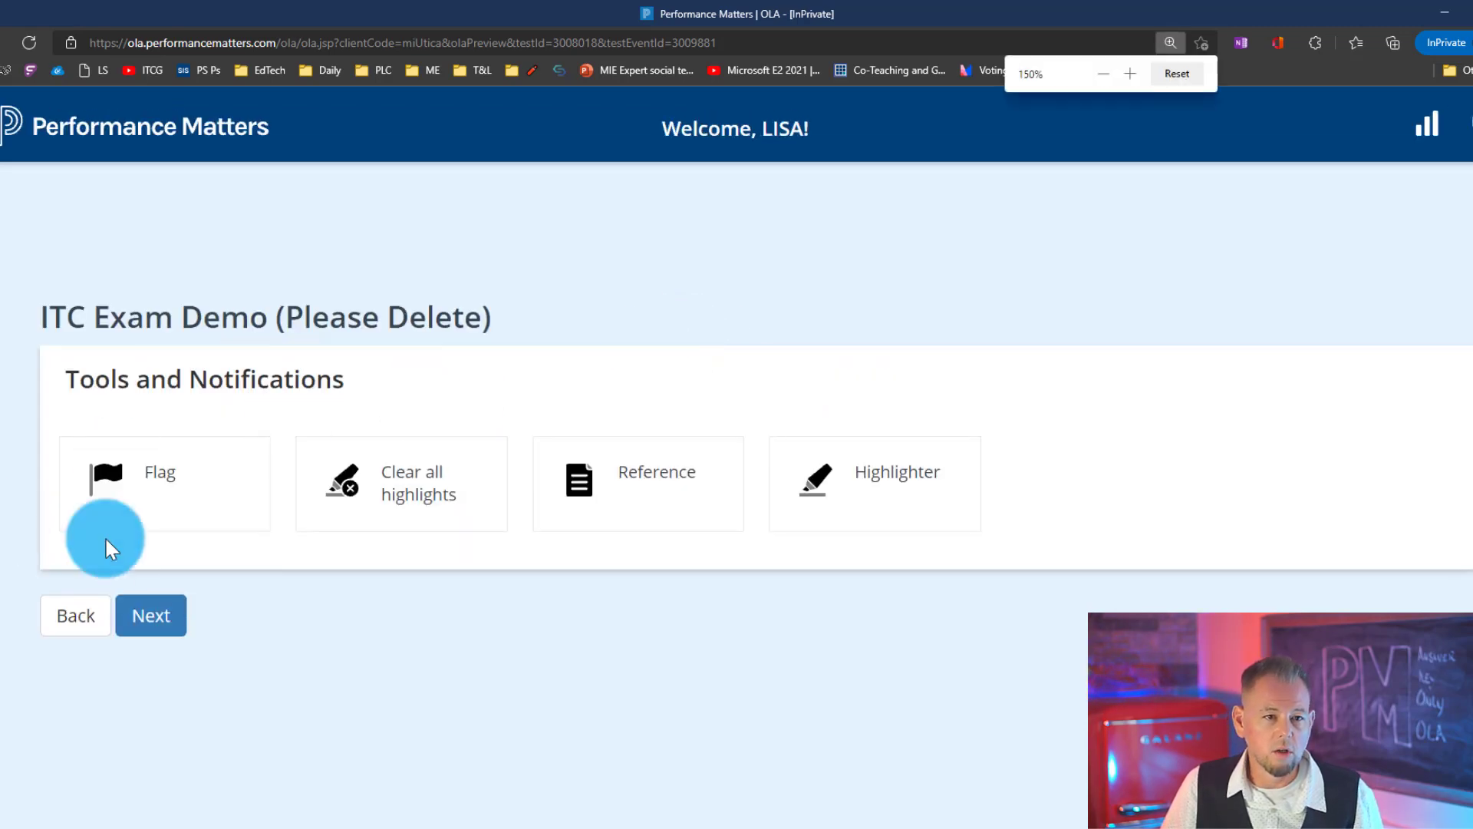
click(150, 620)
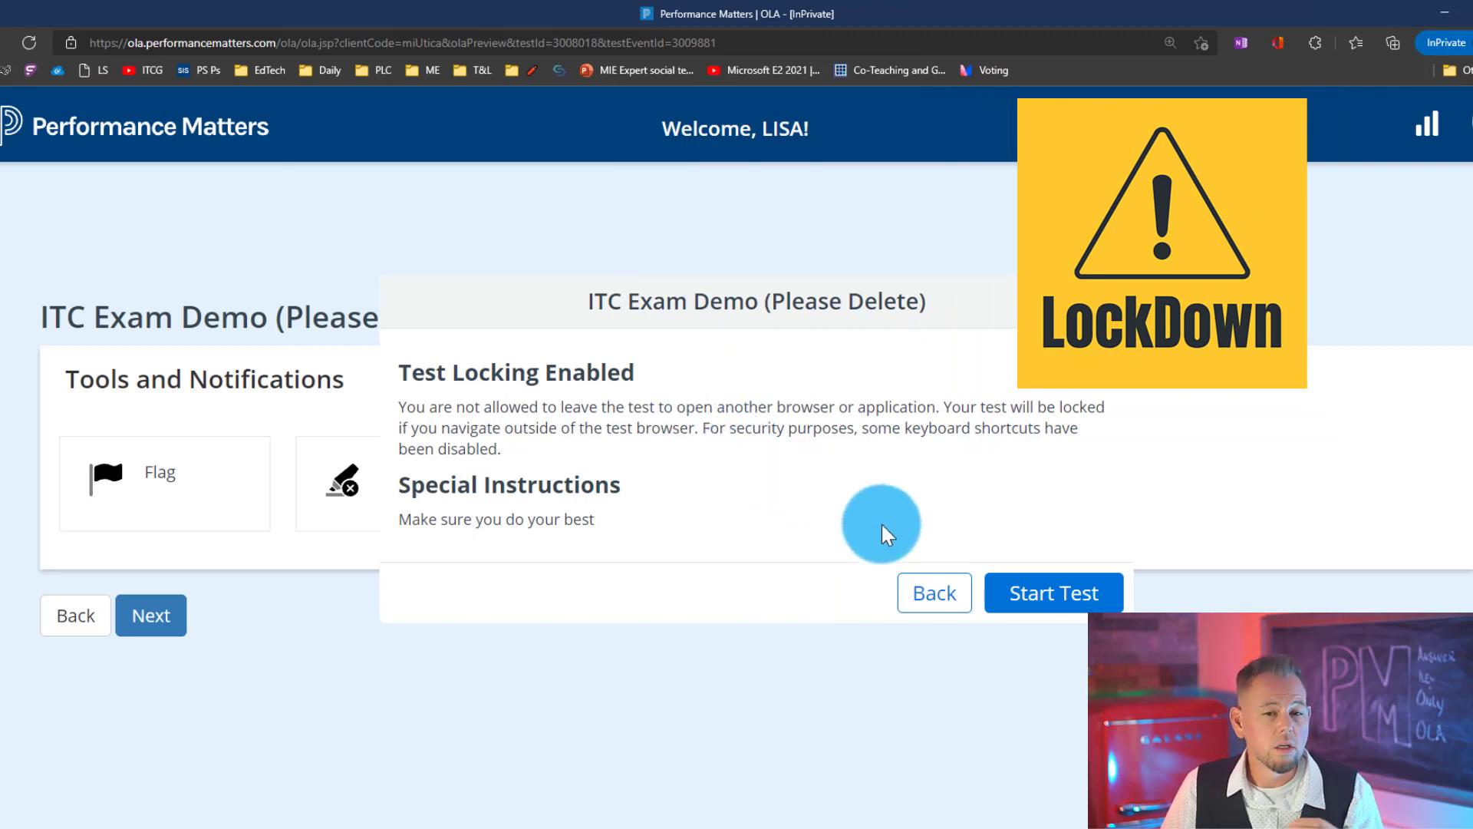
click(1040, 595)
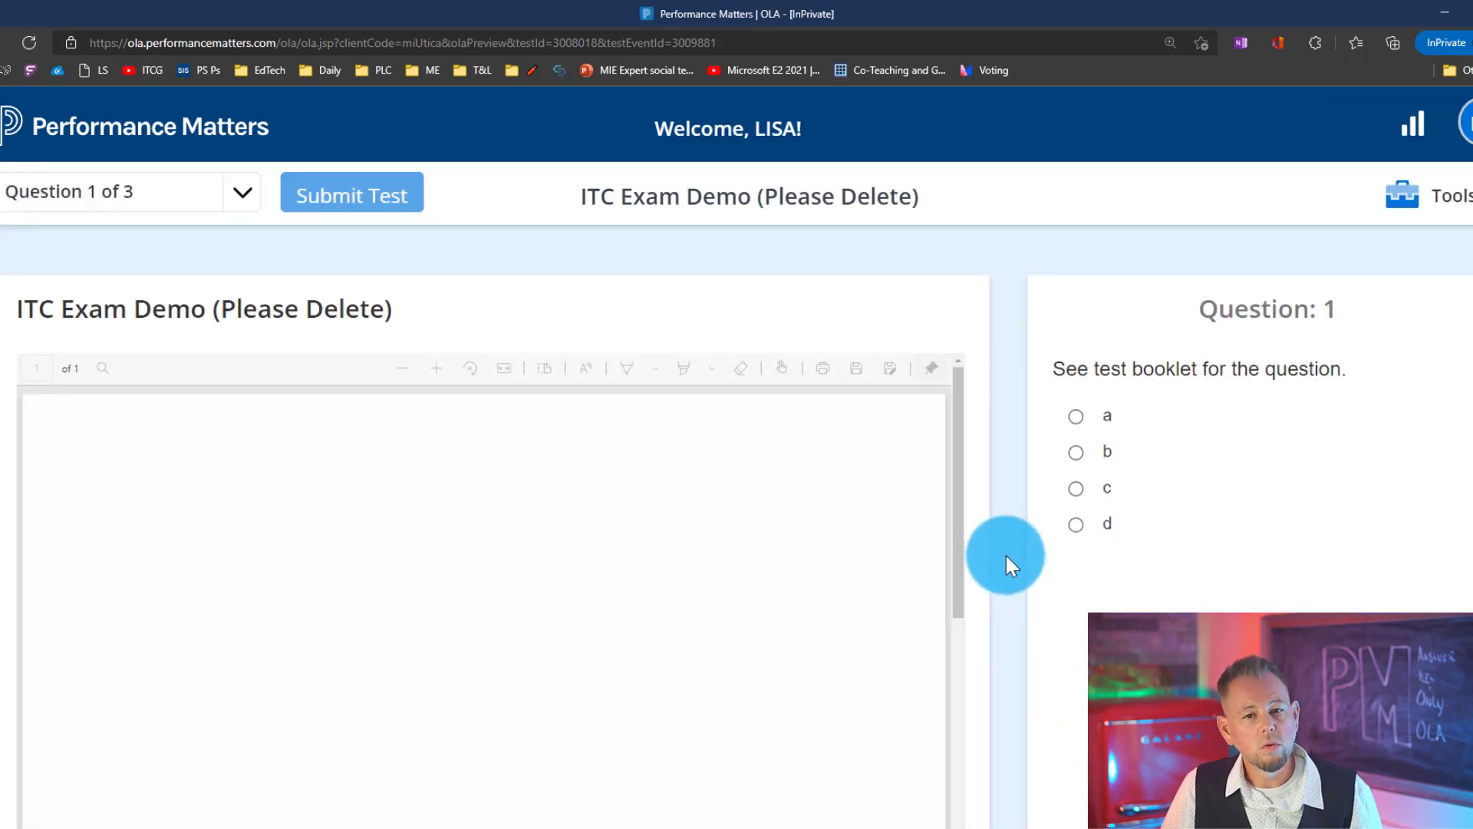
Step: Look over the test booklet in the preview and answer question 1 with b
scroll(451, 568, down, 2)
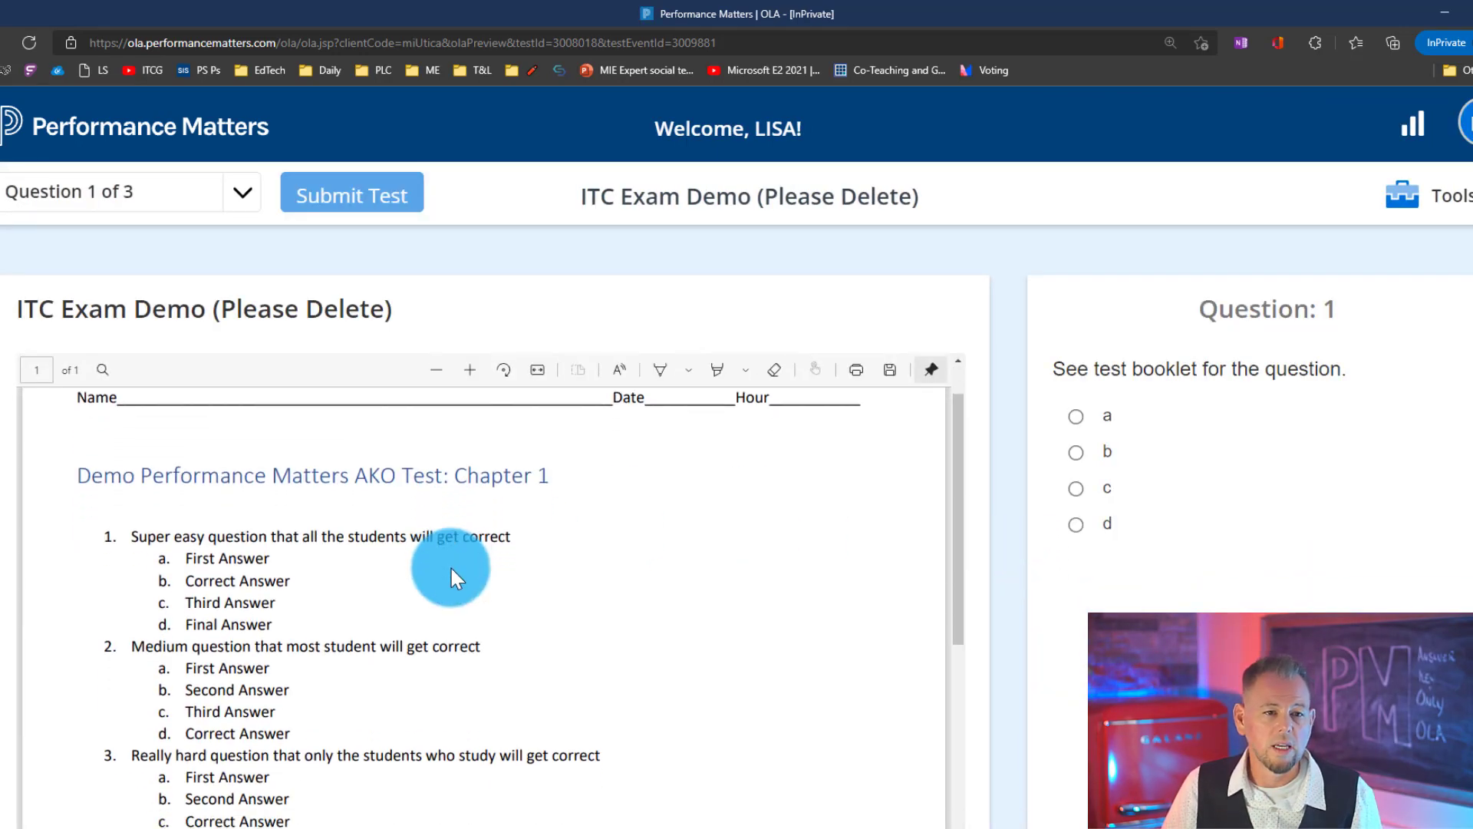
scroll(451, 569, up, 1)
scroll(451, 568, up, 1)
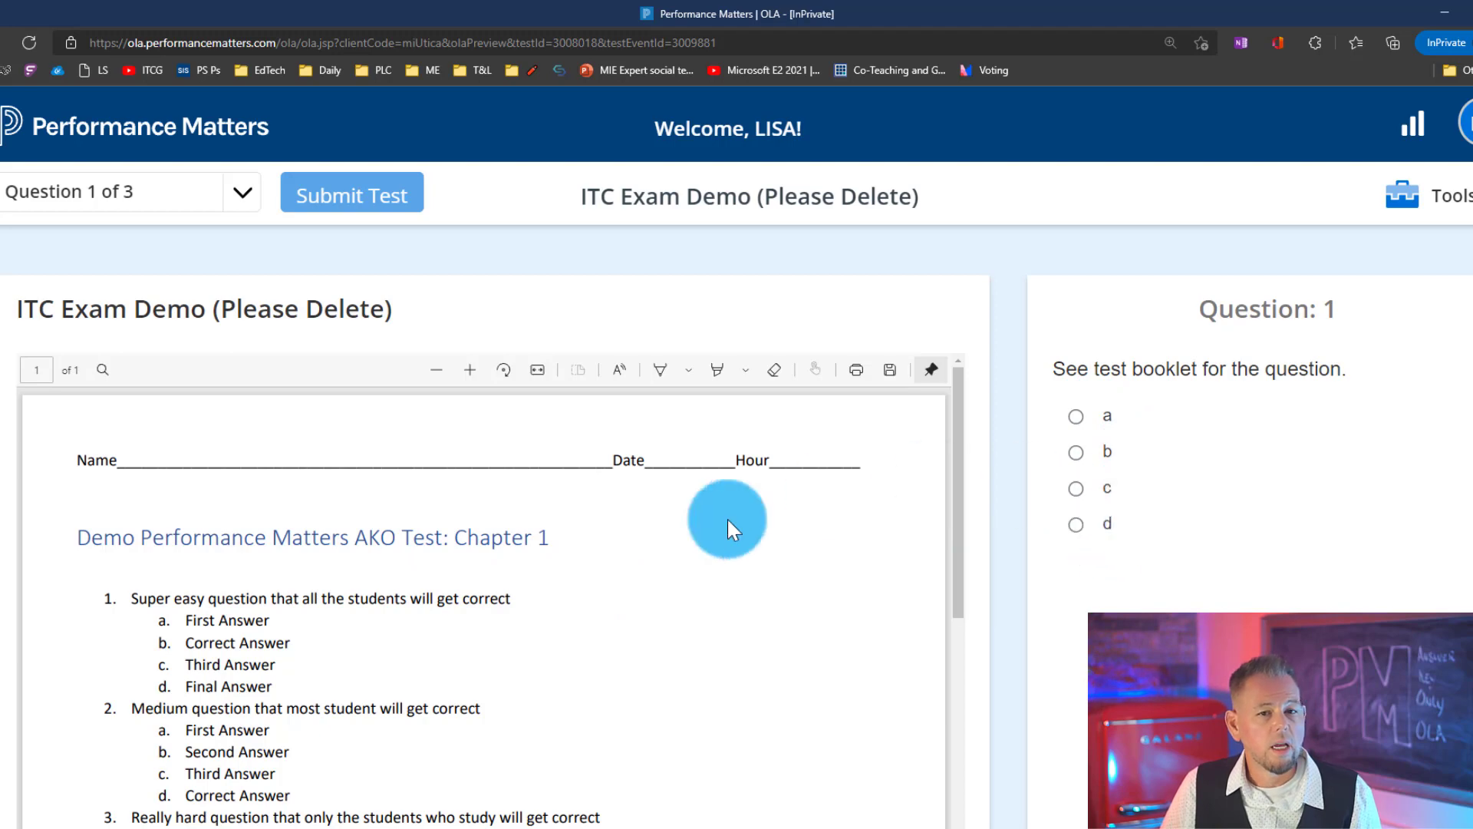
click(1077, 452)
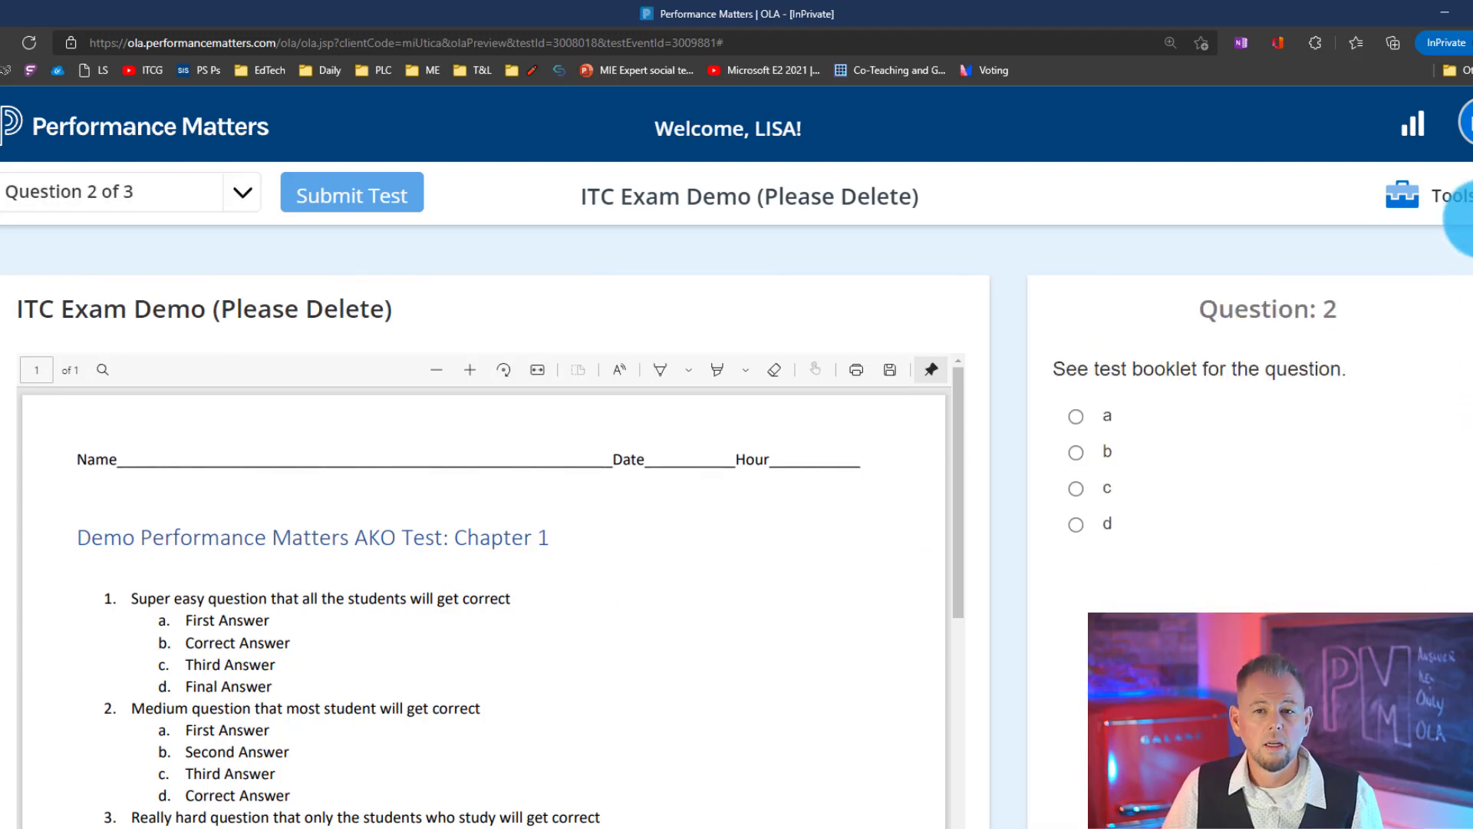
Step: Examine the student tools and the list of questions available during the previewed test
click(1458, 198)
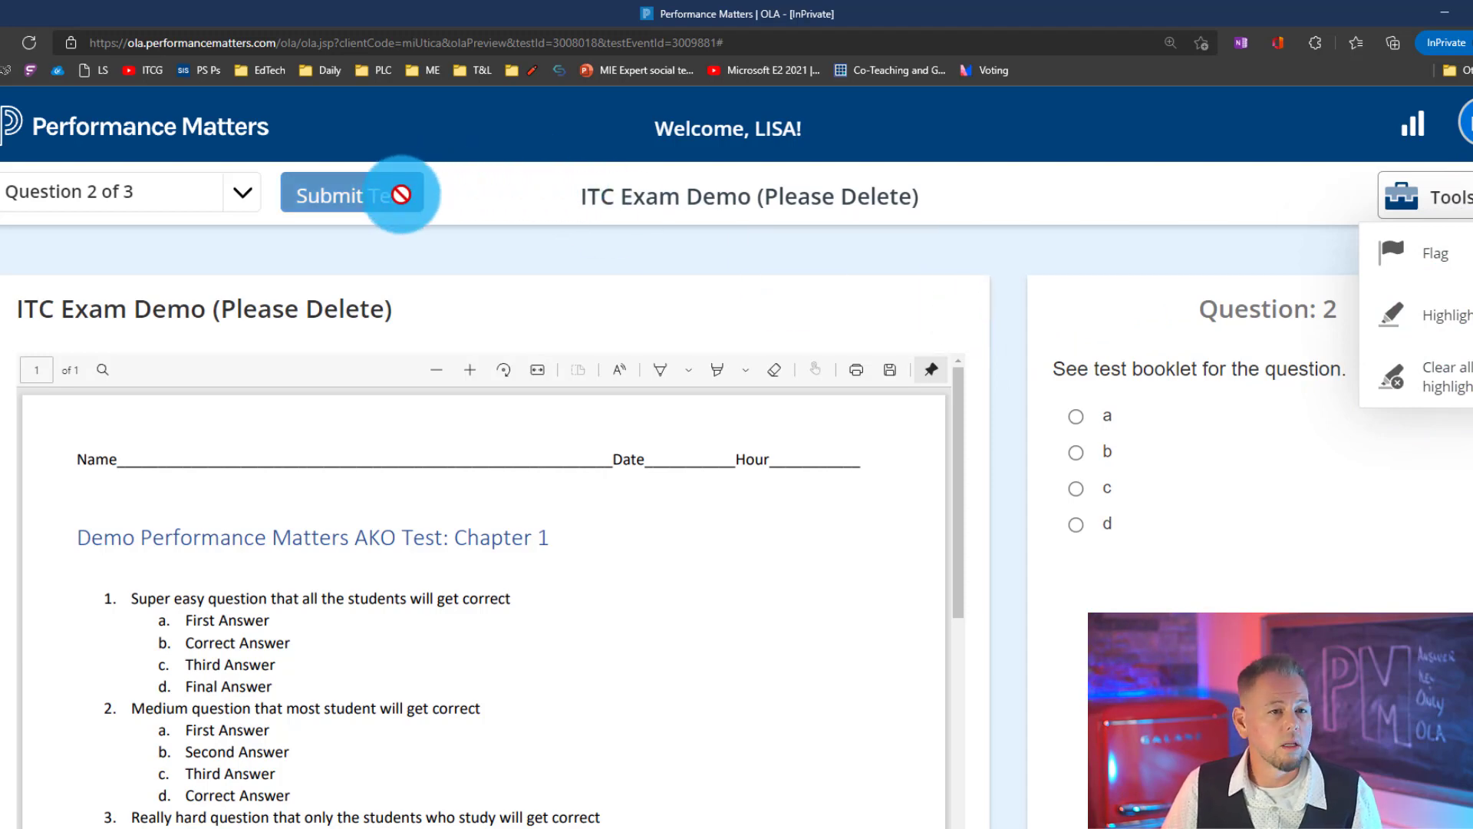
click(244, 201)
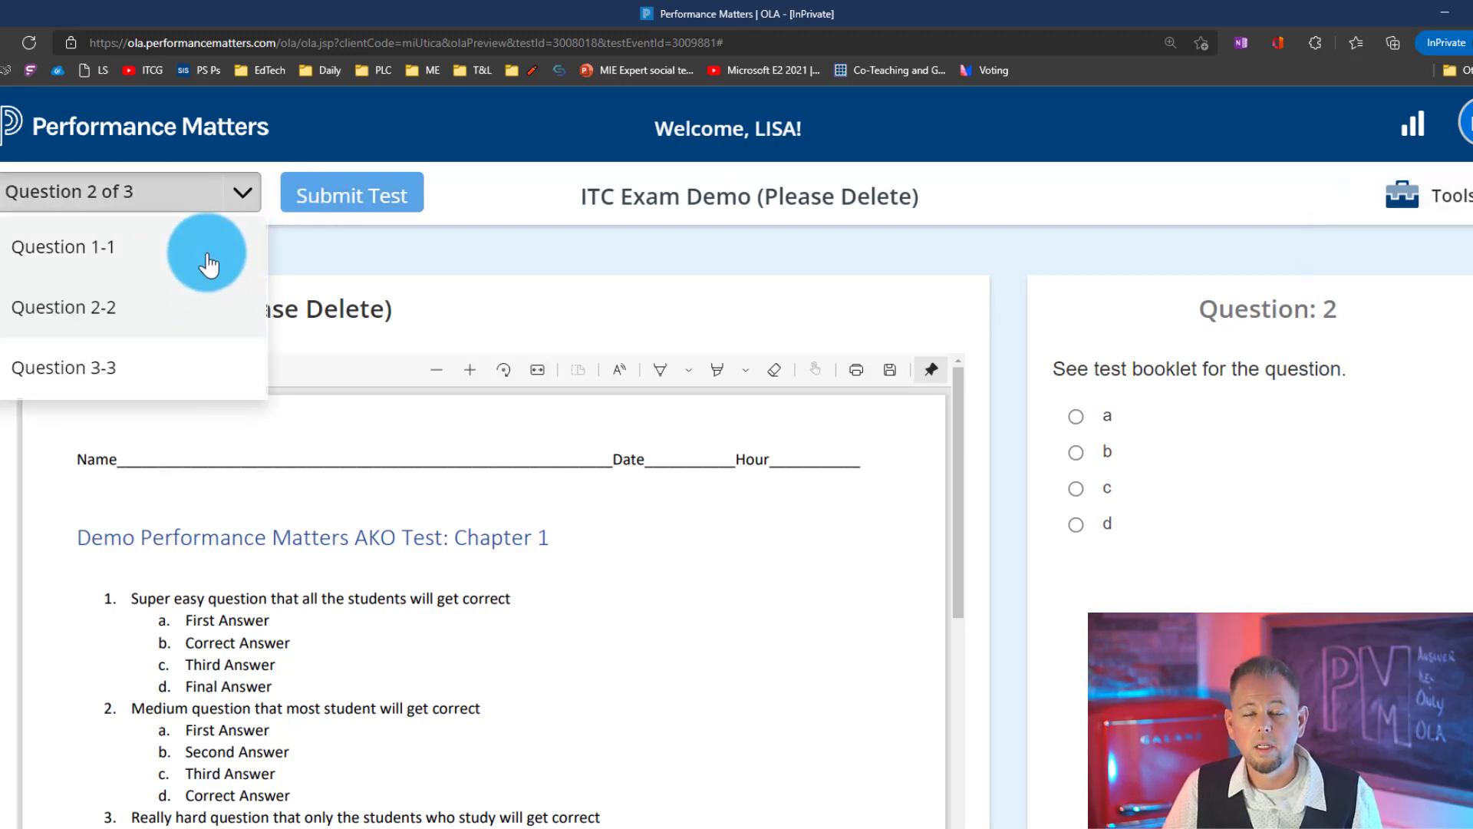
scroll(729, 451, down, 5)
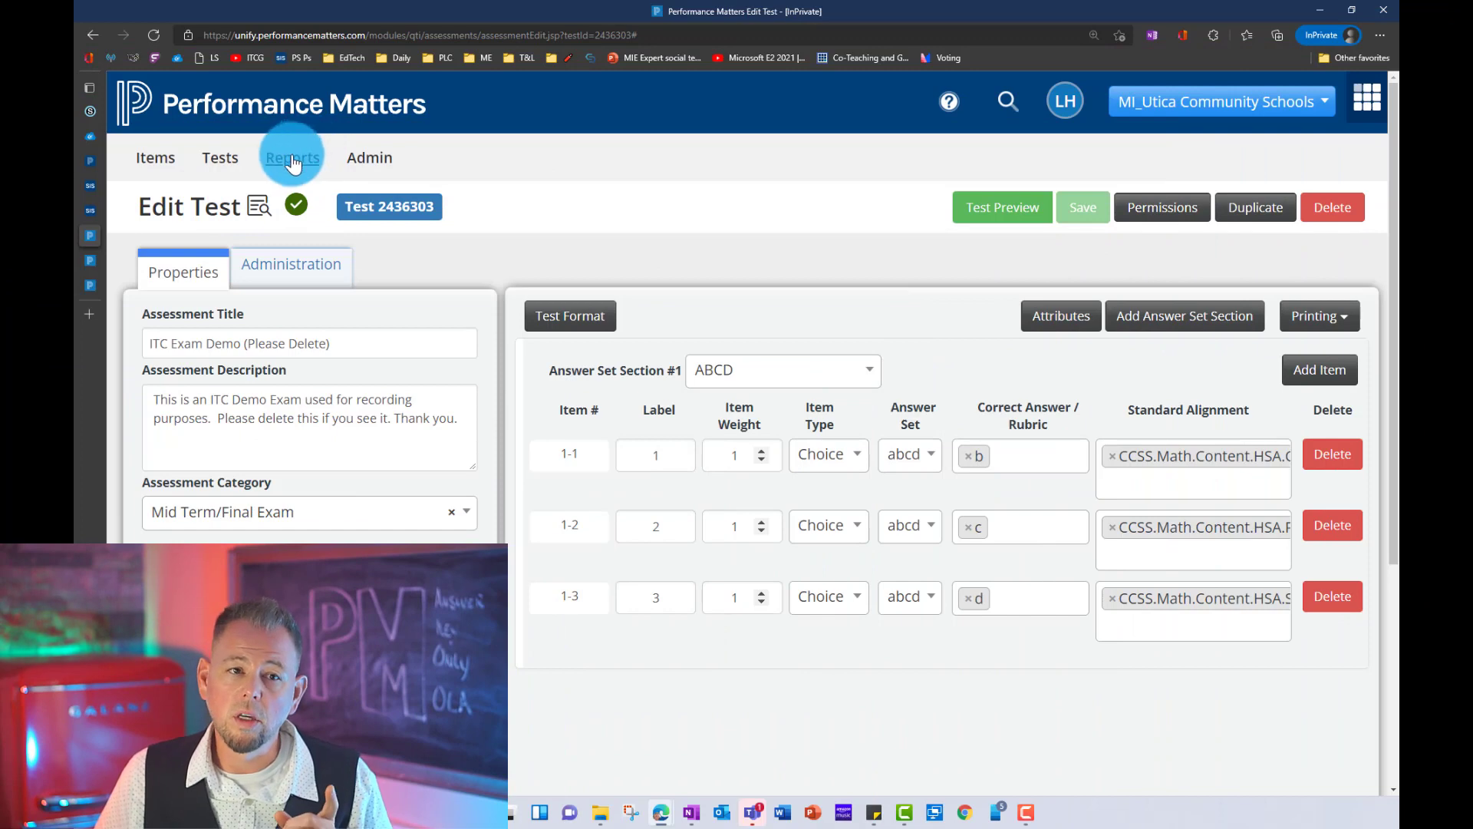
Step: Leave the student preview and open the Test Center listing the tests available for release and scoring
click(221, 163)
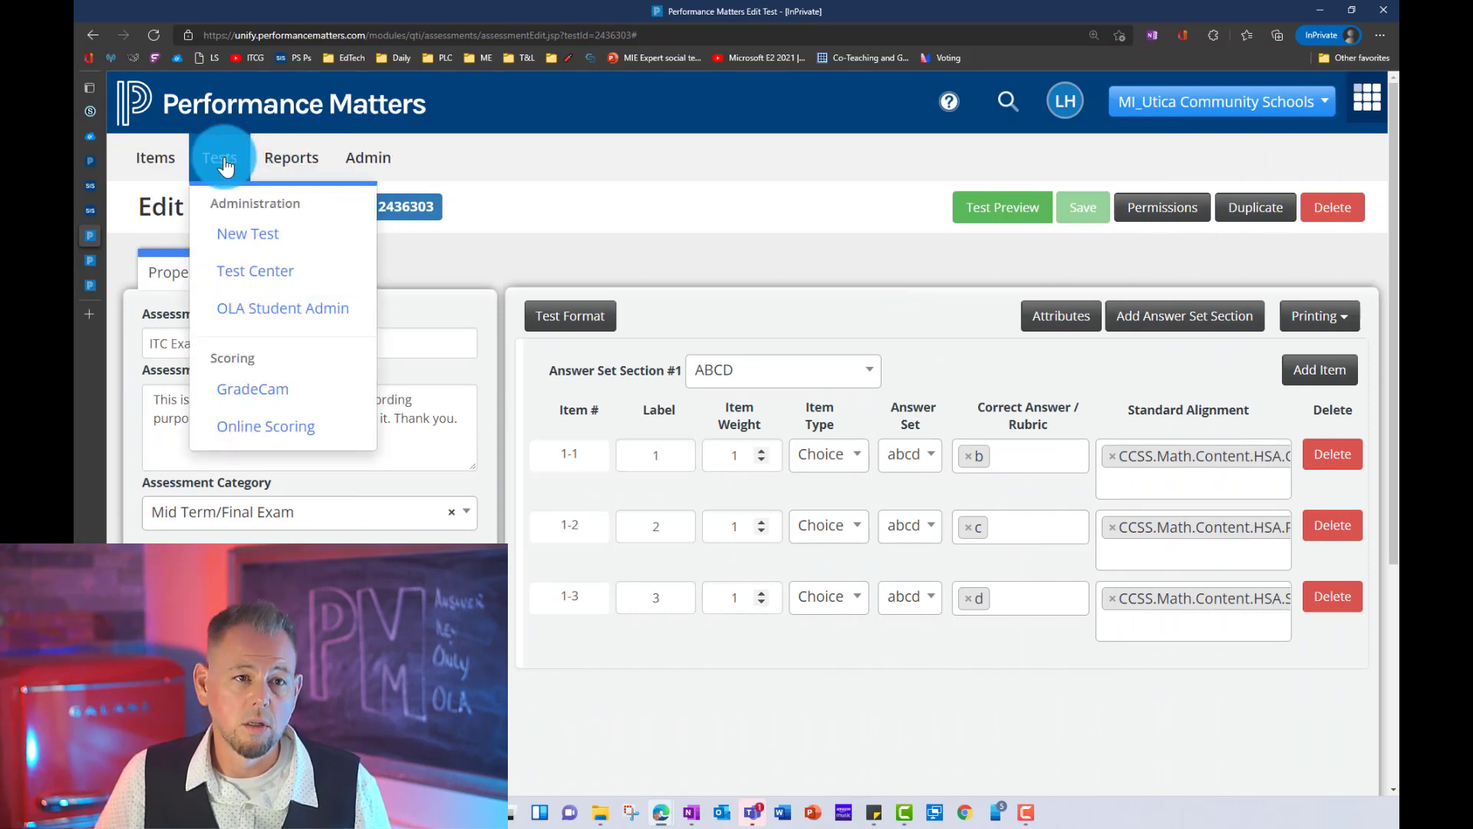
click(283, 280)
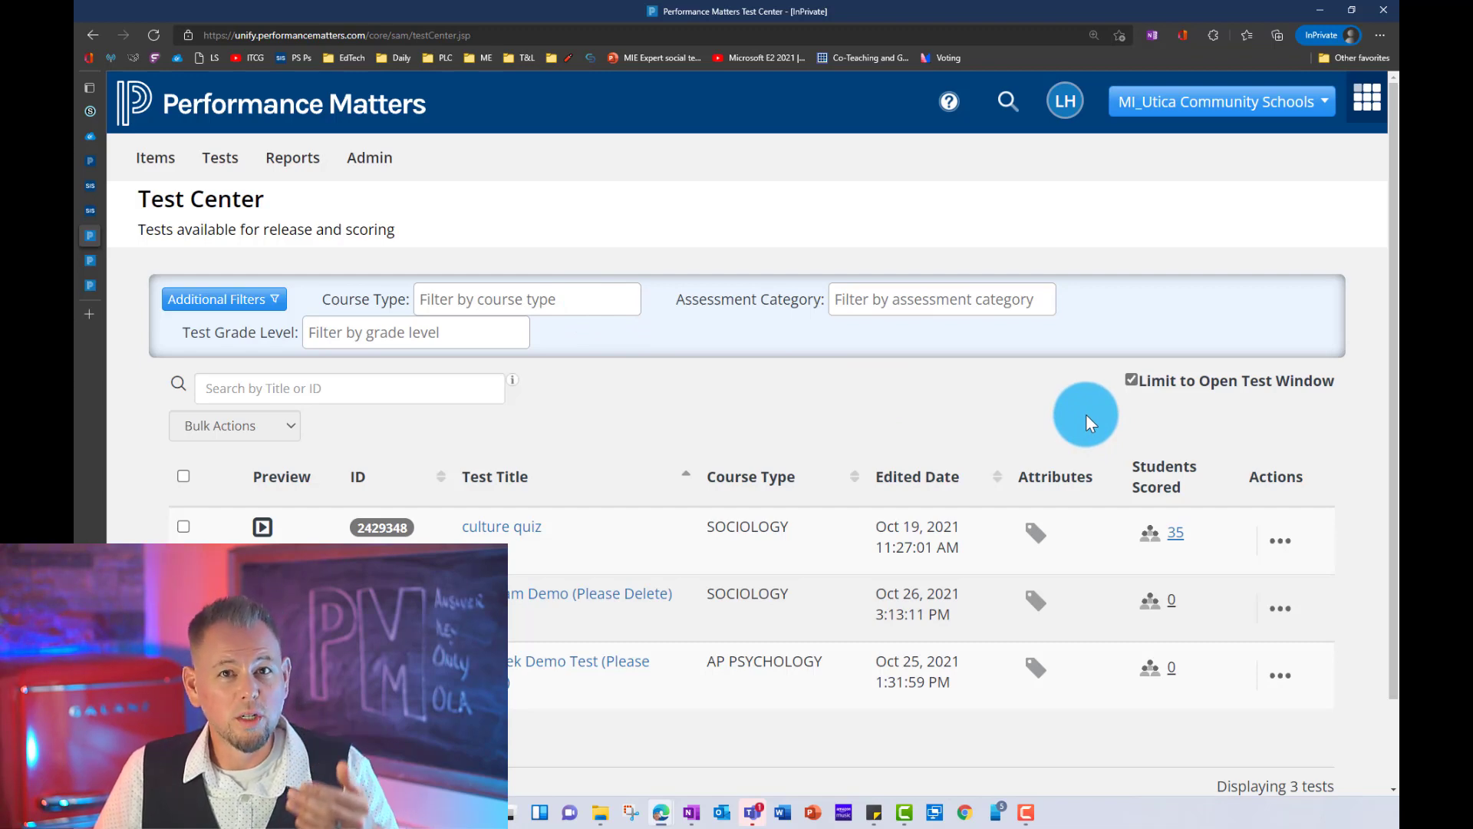
scroll(1089, 421, down, 1)
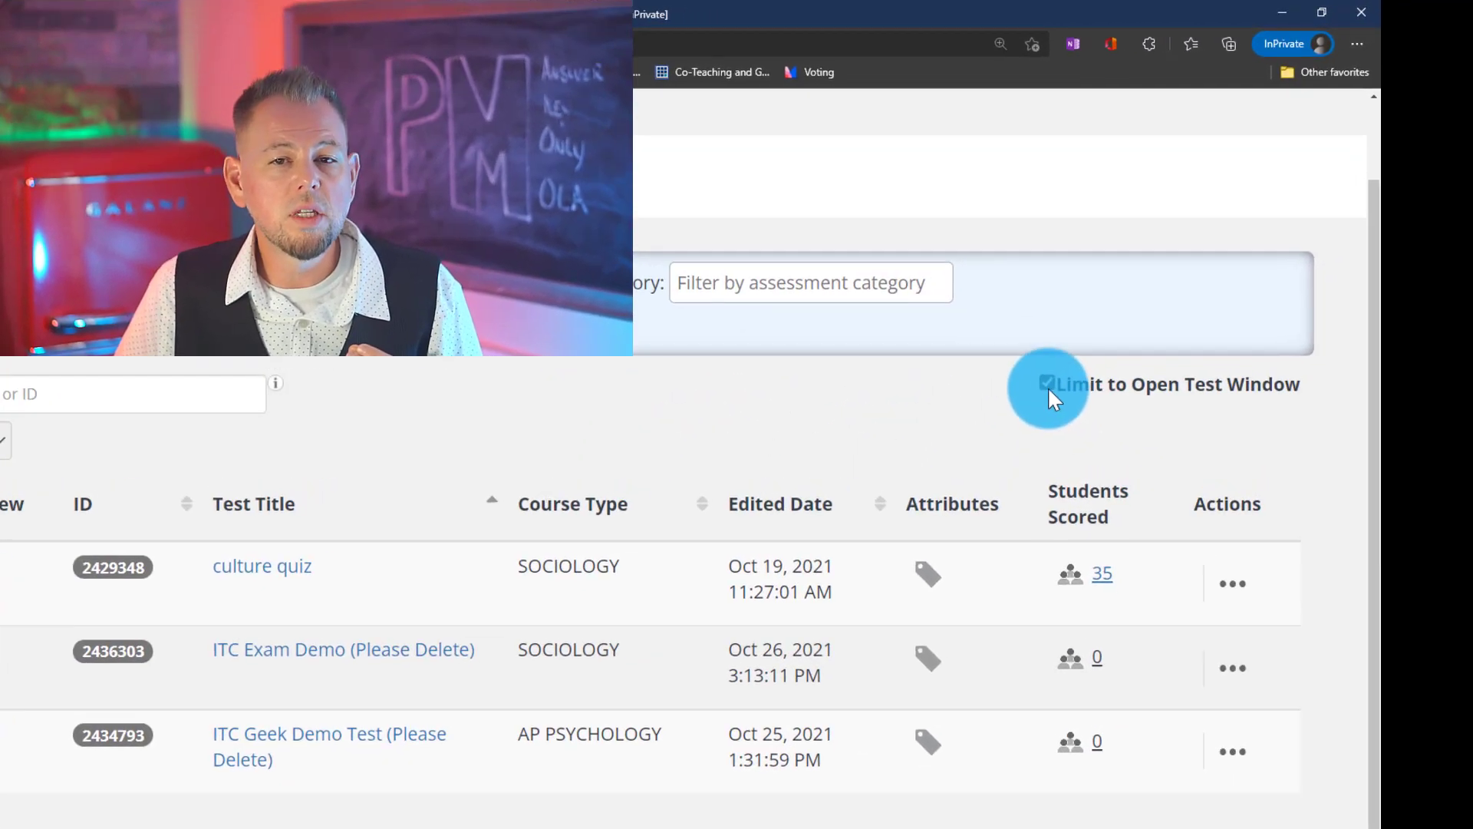
Step: Disable Limit to Open Test Window to look through all listed tests, and re-enable the limit
click(1047, 383)
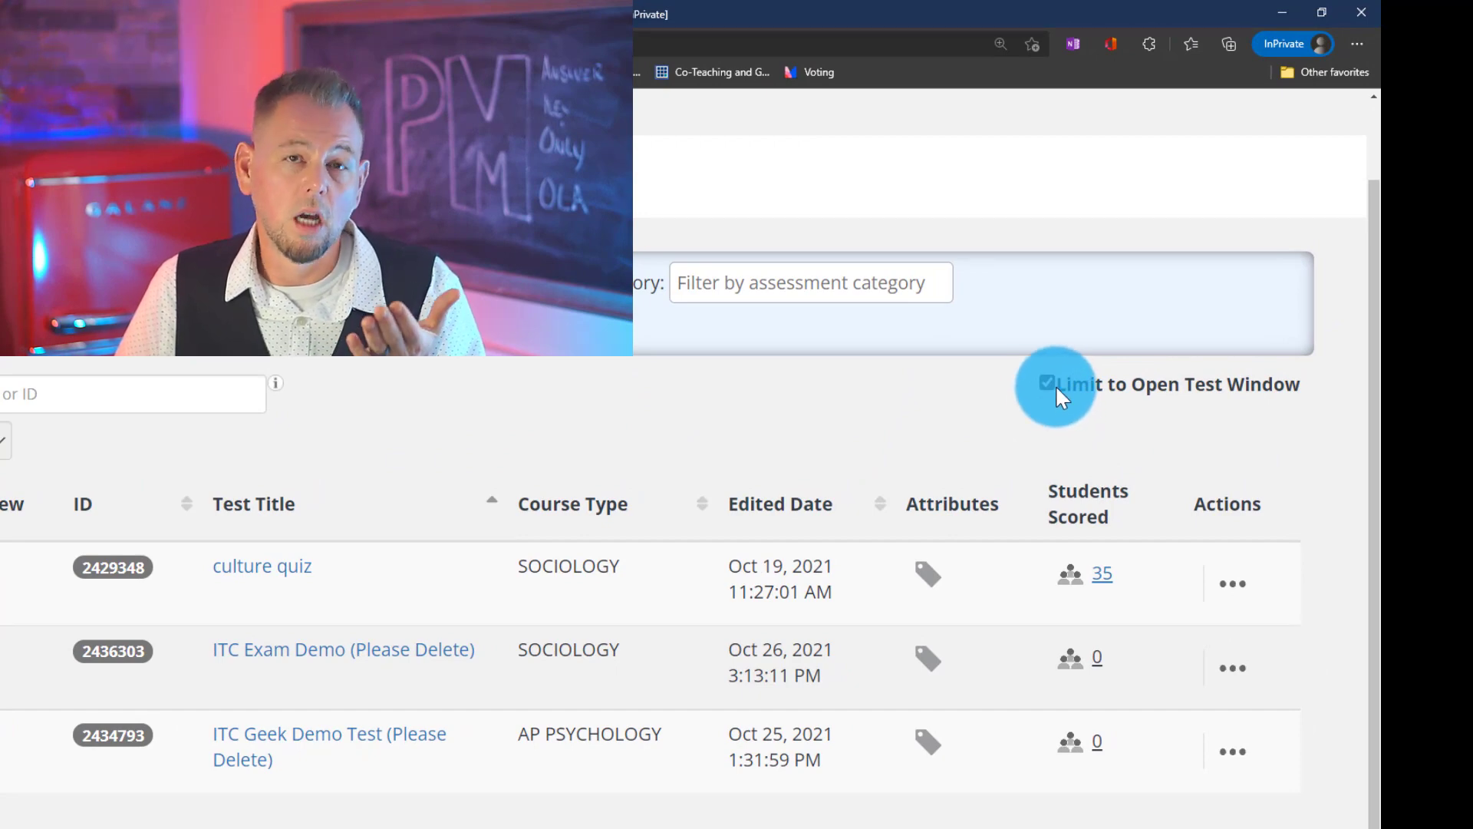
click(1047, 381)
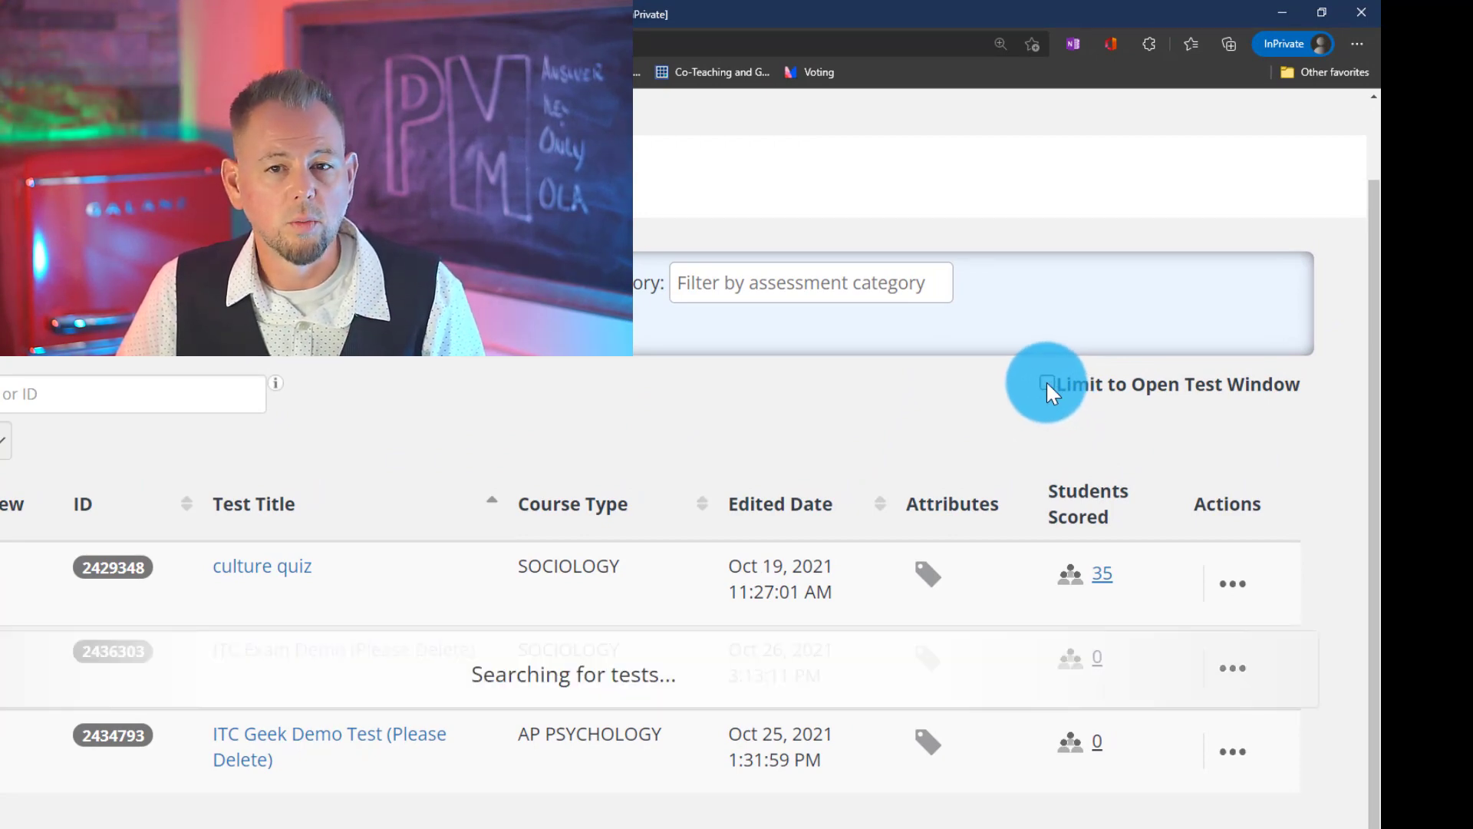
scroll(816, 496, down, 1)
scroll(812, 516, up, 3)
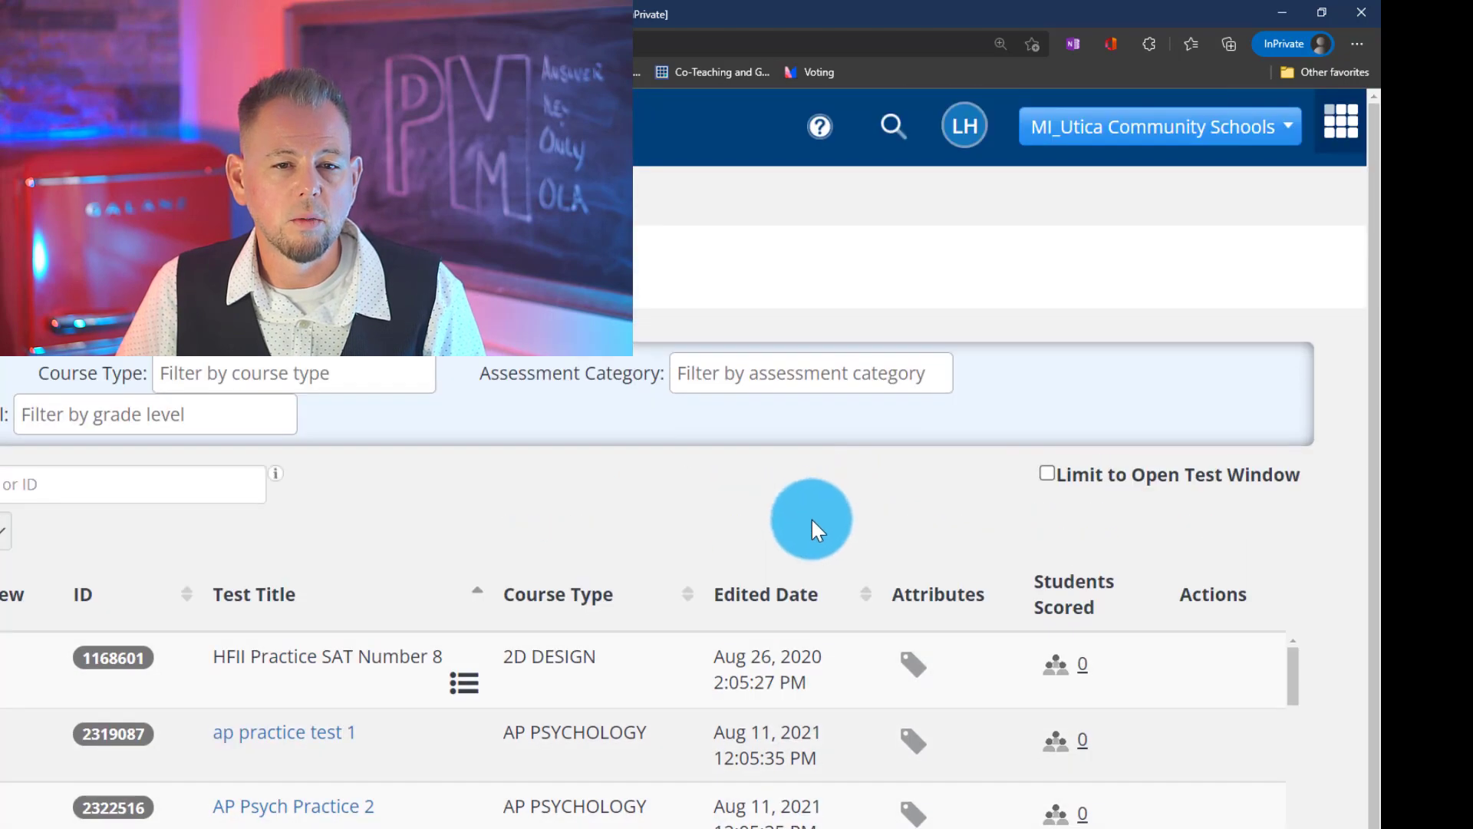
scroll(805, 520, down, 10)
scroll(801, 526, down, 2)
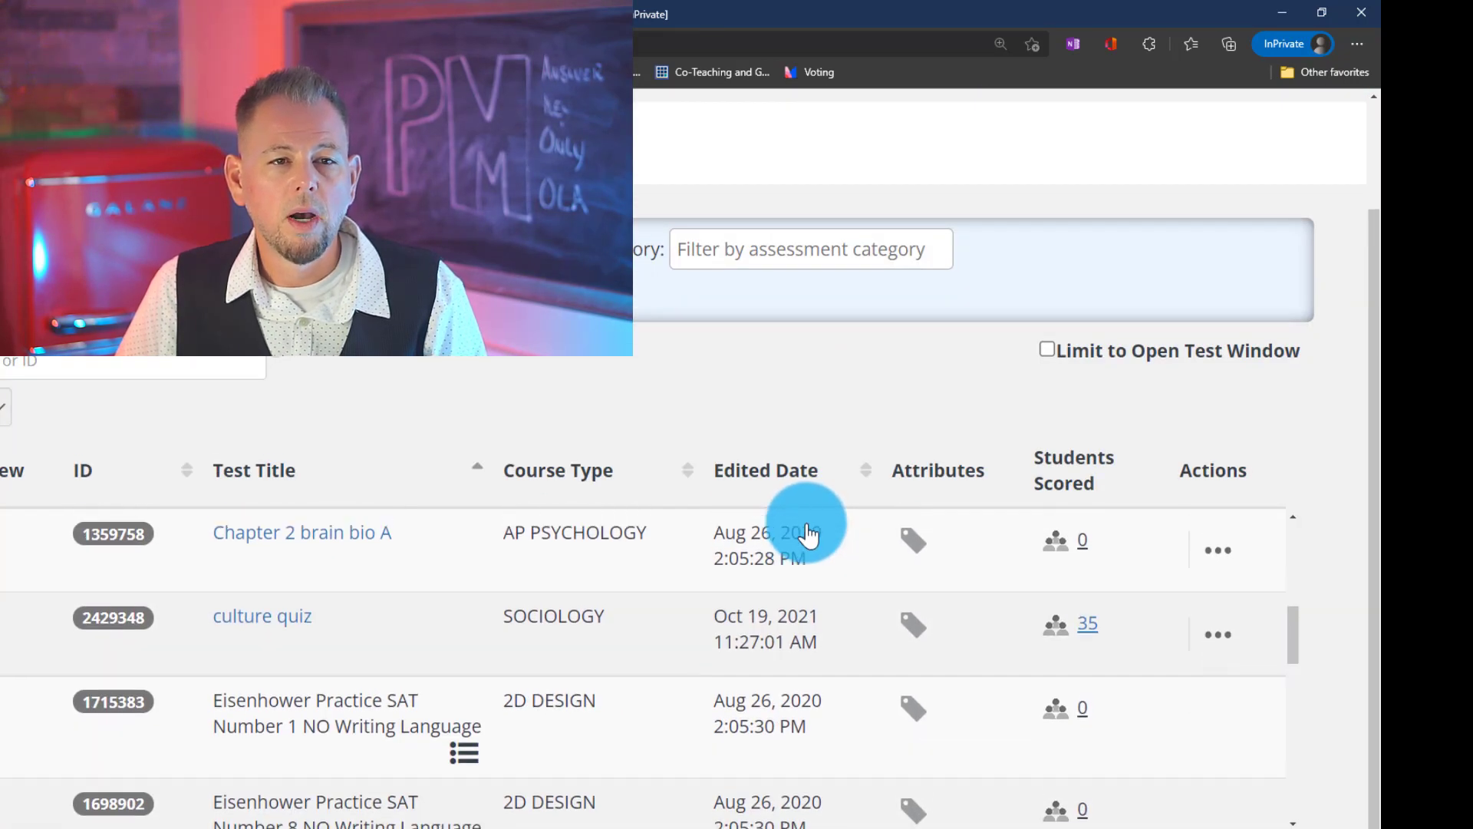
scroll(801, 518, up, 6)
click(1046, 350)
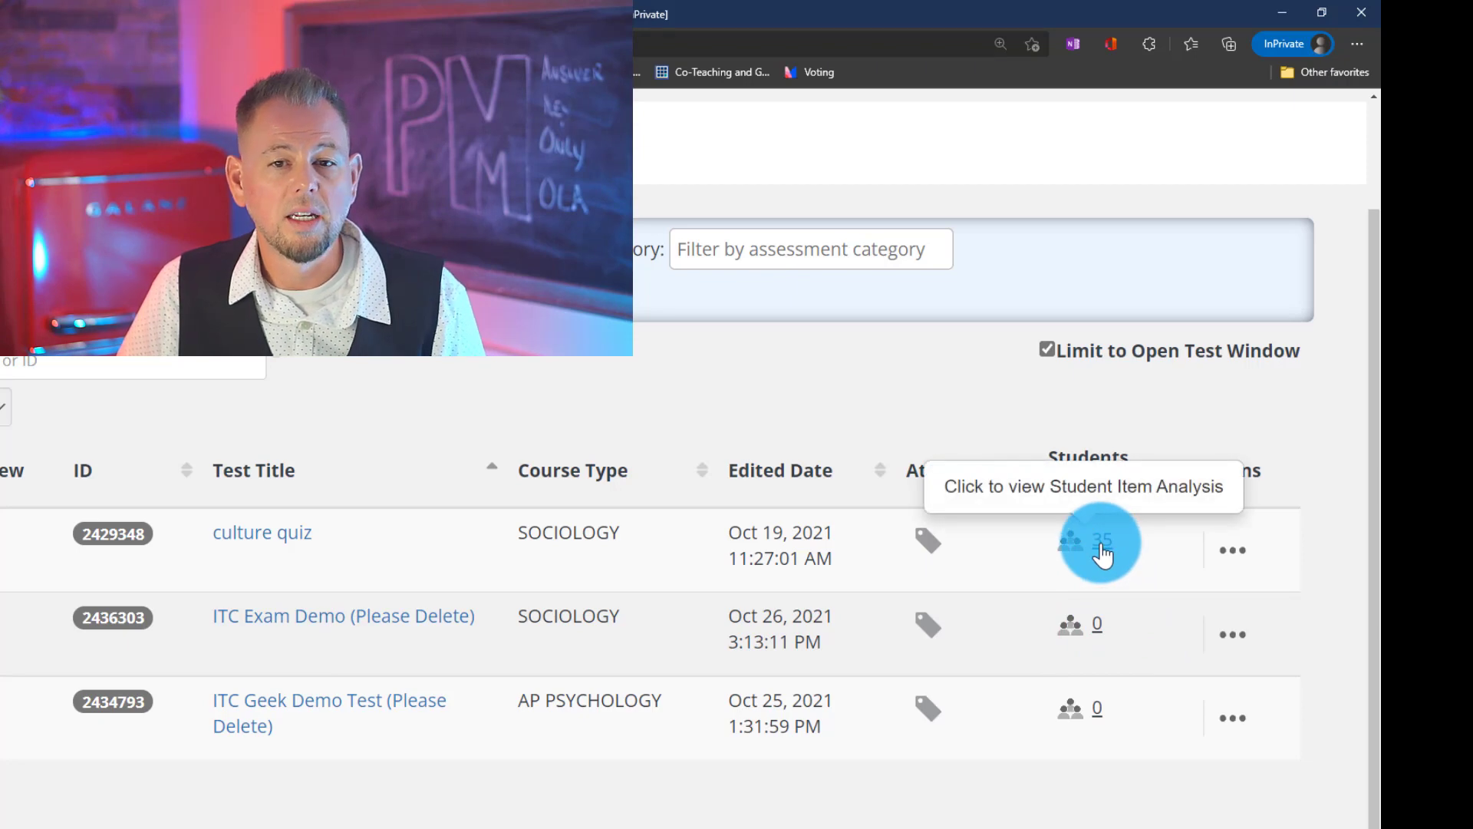
Step: Open the Student Item Analysis for the culture quiz and examine the students' scores and item responses
click(1103, 553)
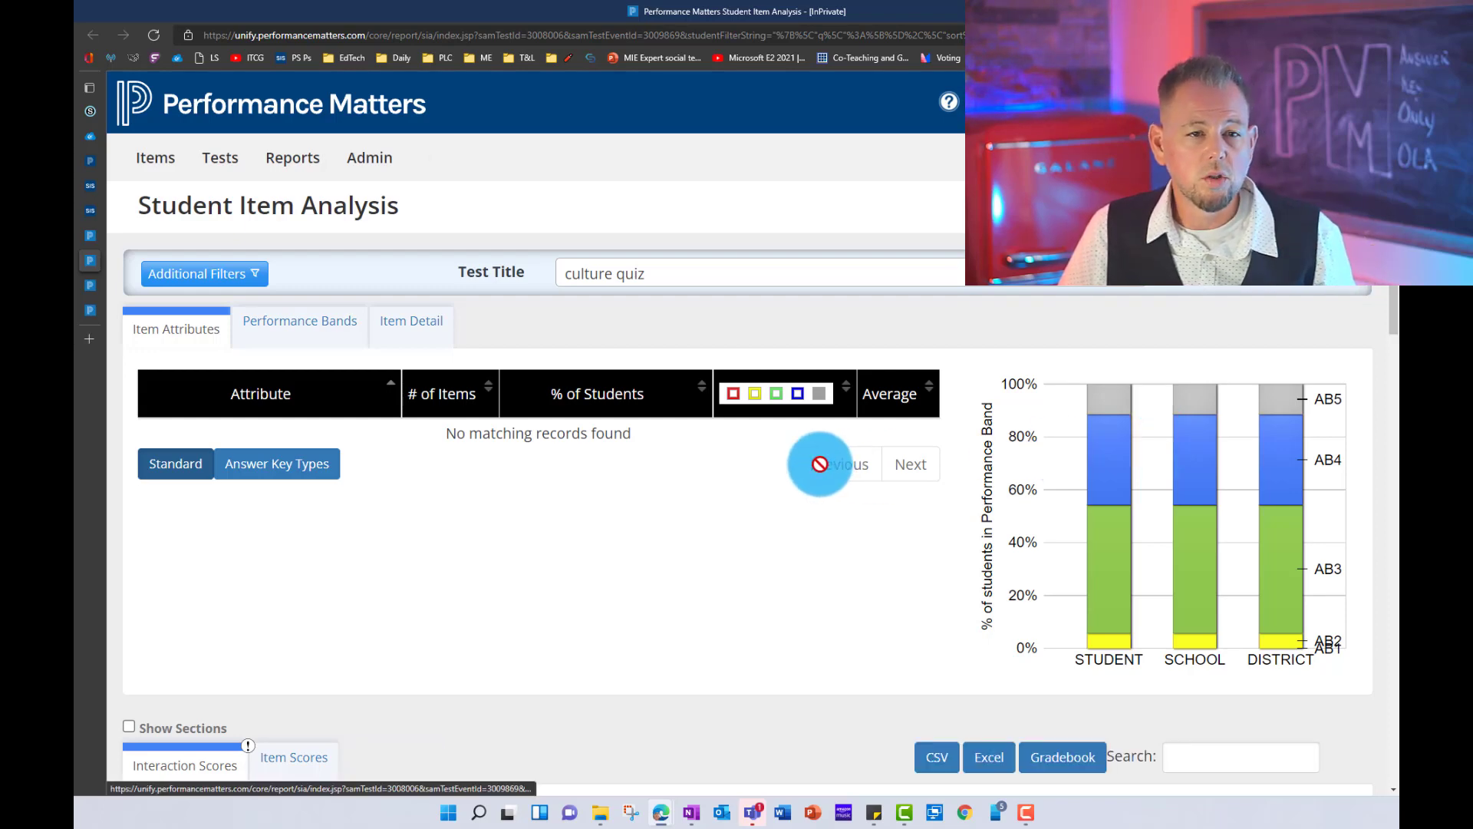
scroll(801, 464, down, 4)
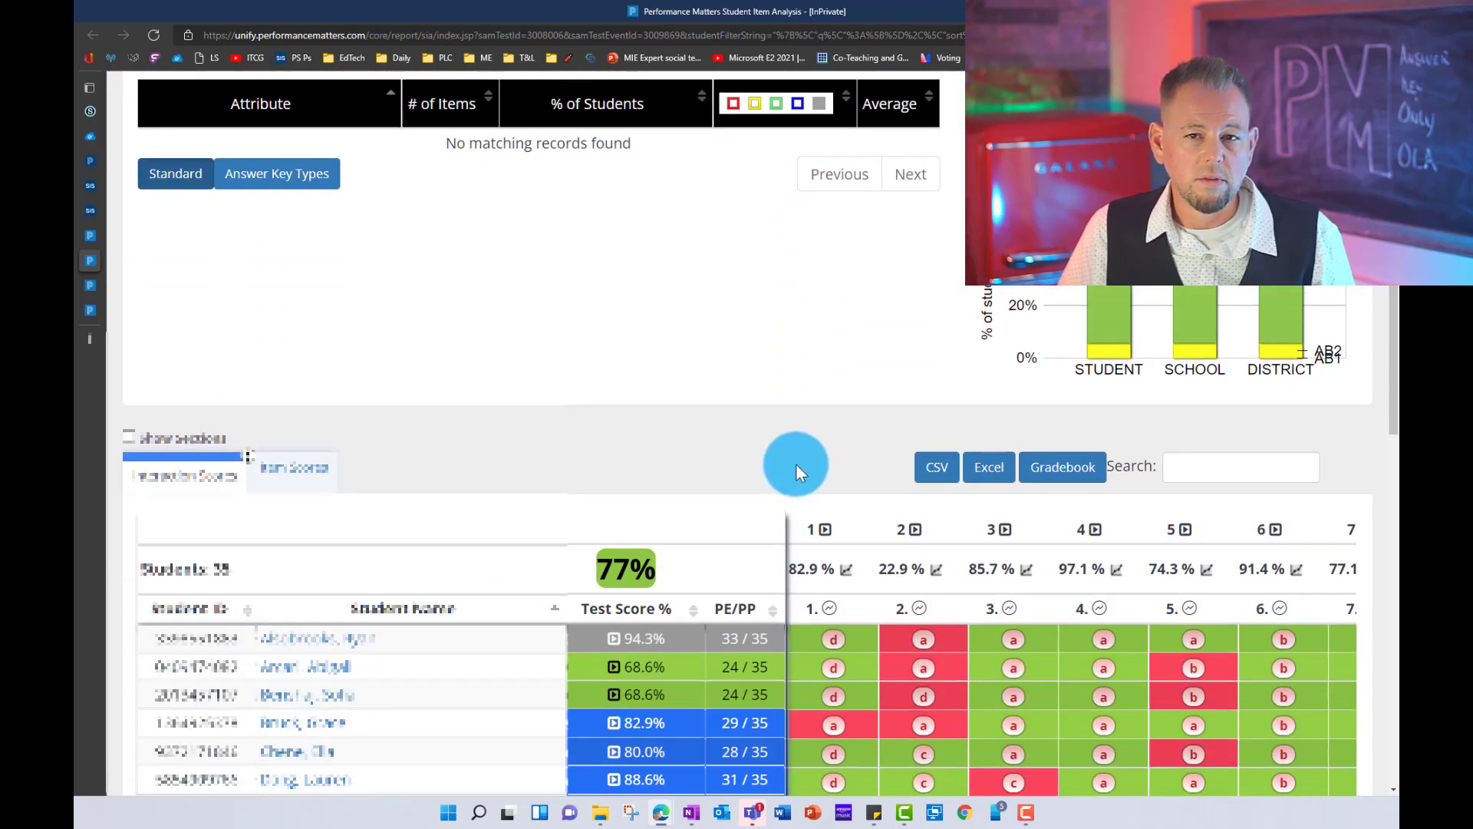
scroll(795, 464, up, 3)
scroll(795, 465, down, 3)
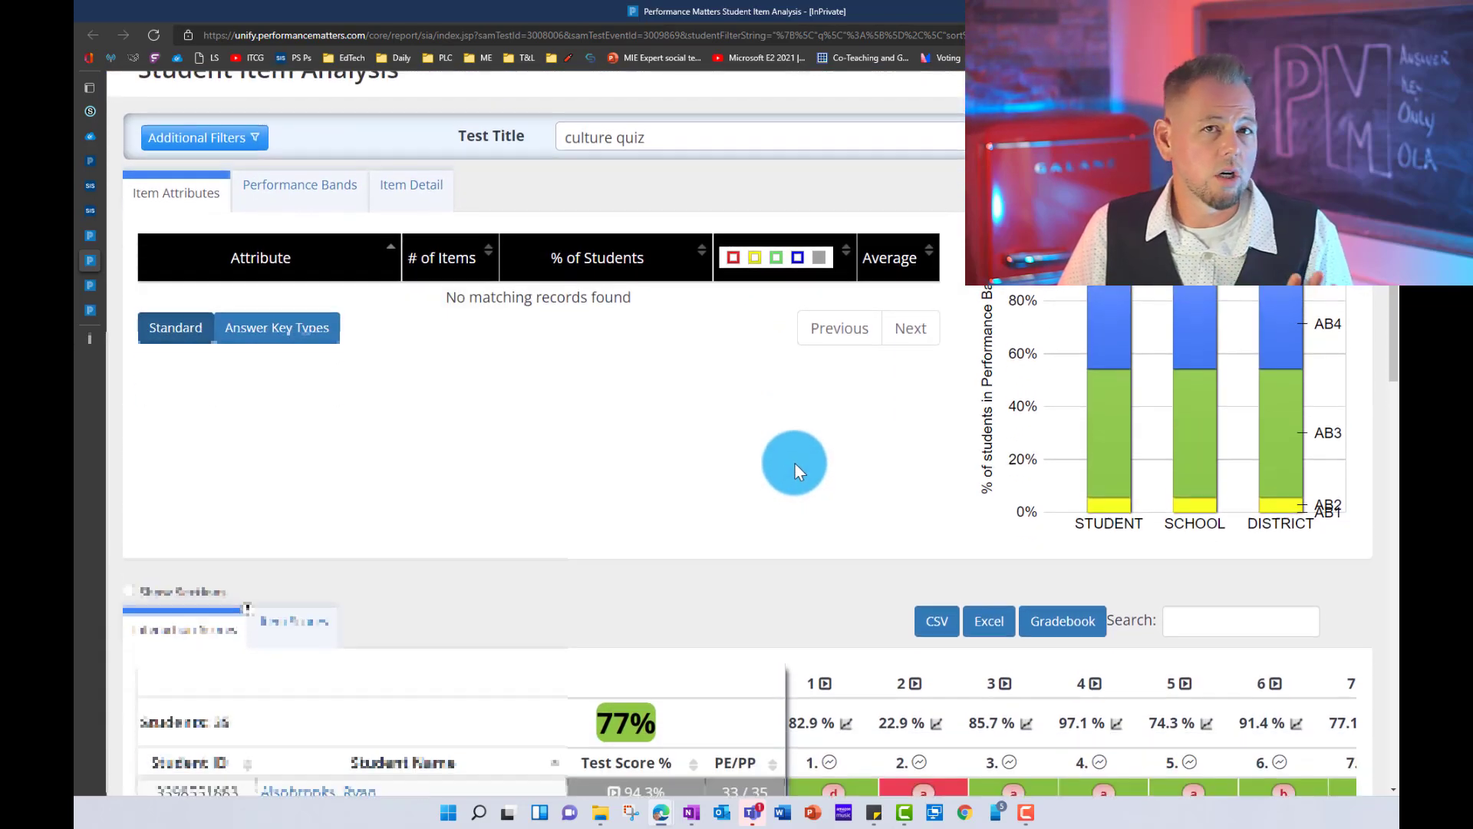
scroll(793, 461, down, 4)
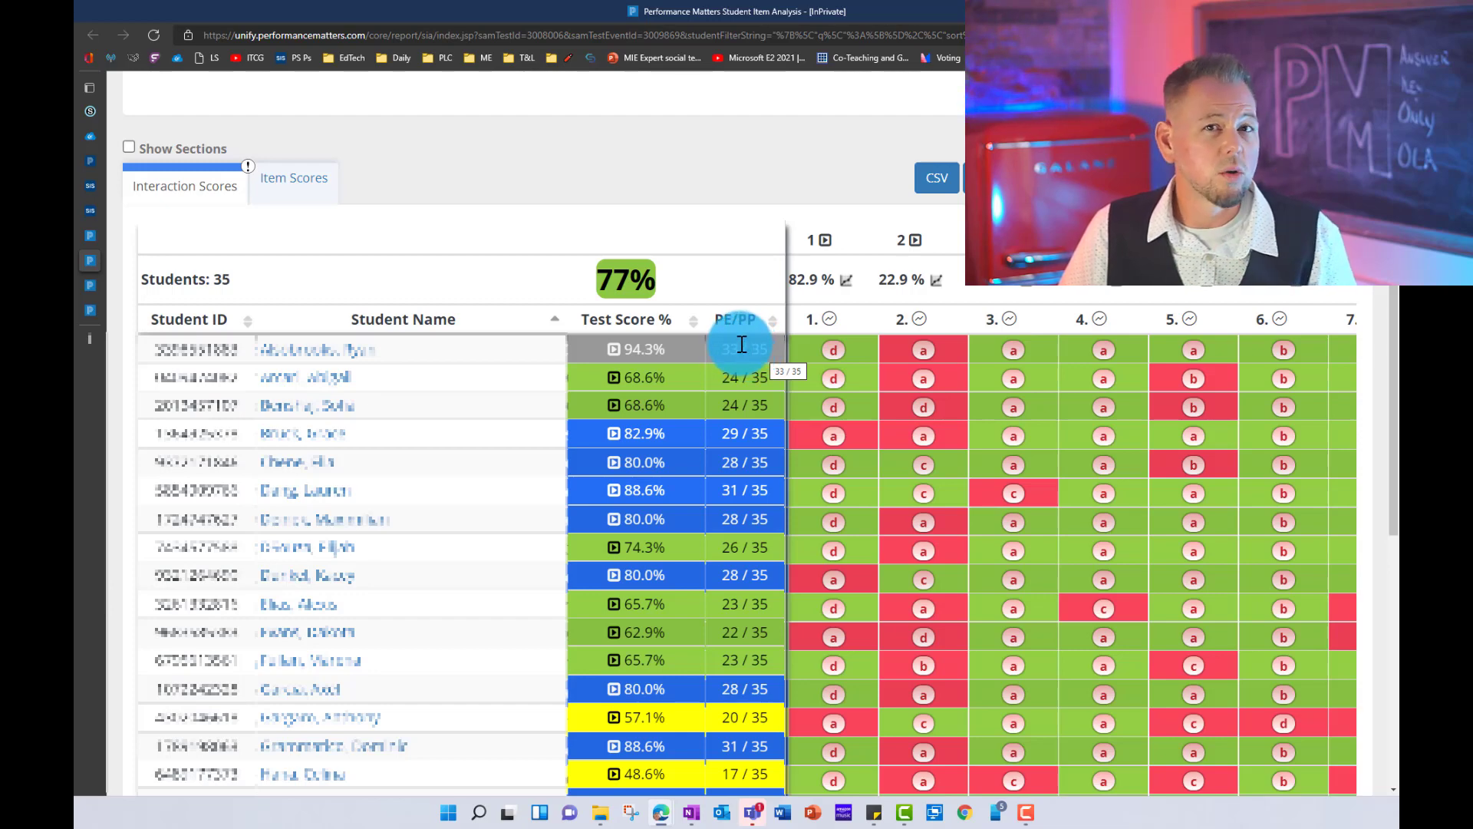
scroll(745, 349, down, 1)
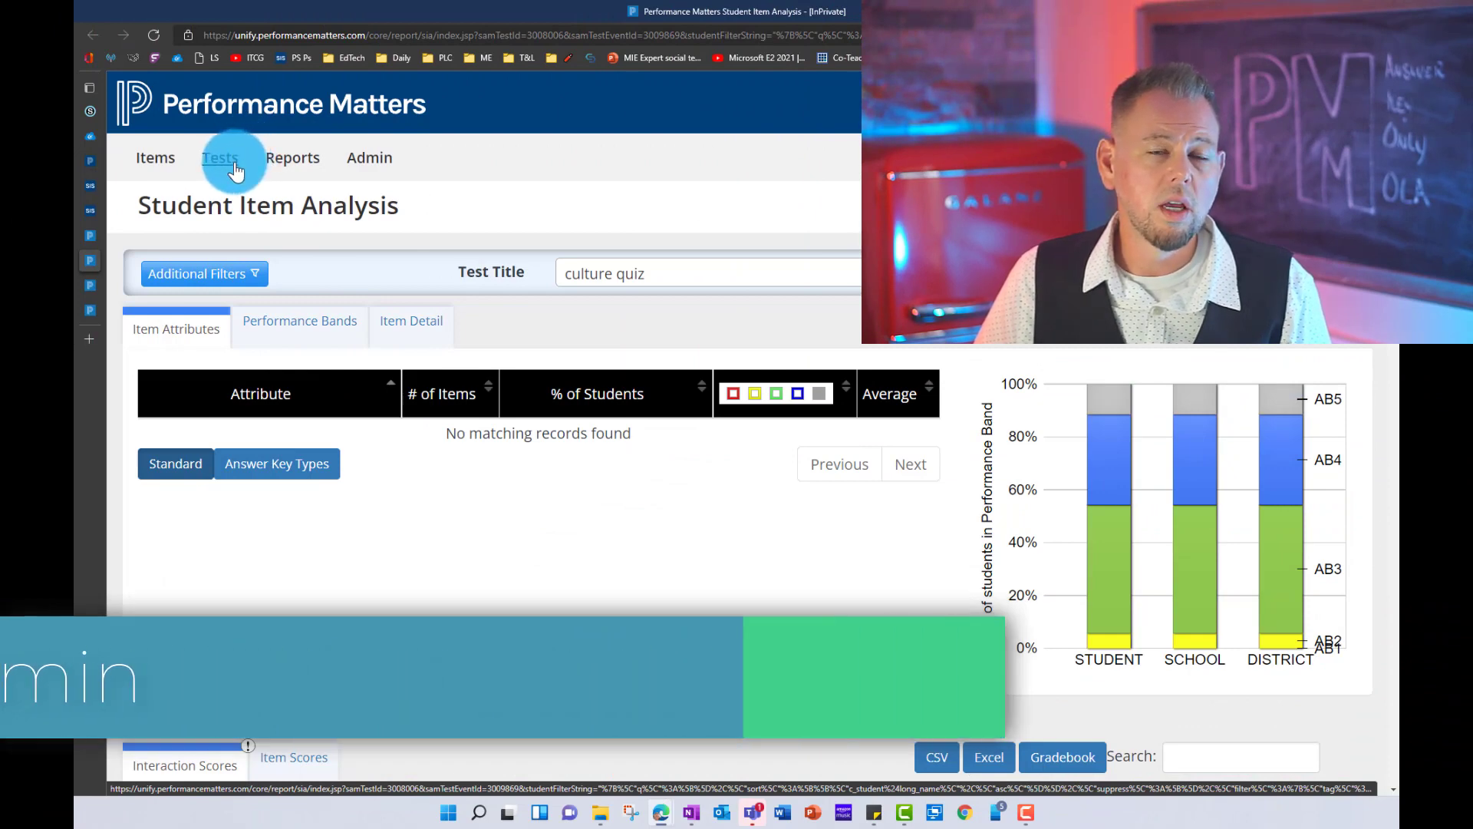
Step: Open OLA Student Administration for the ITC Exam Demo (Please Delete) test
click(241, 173)
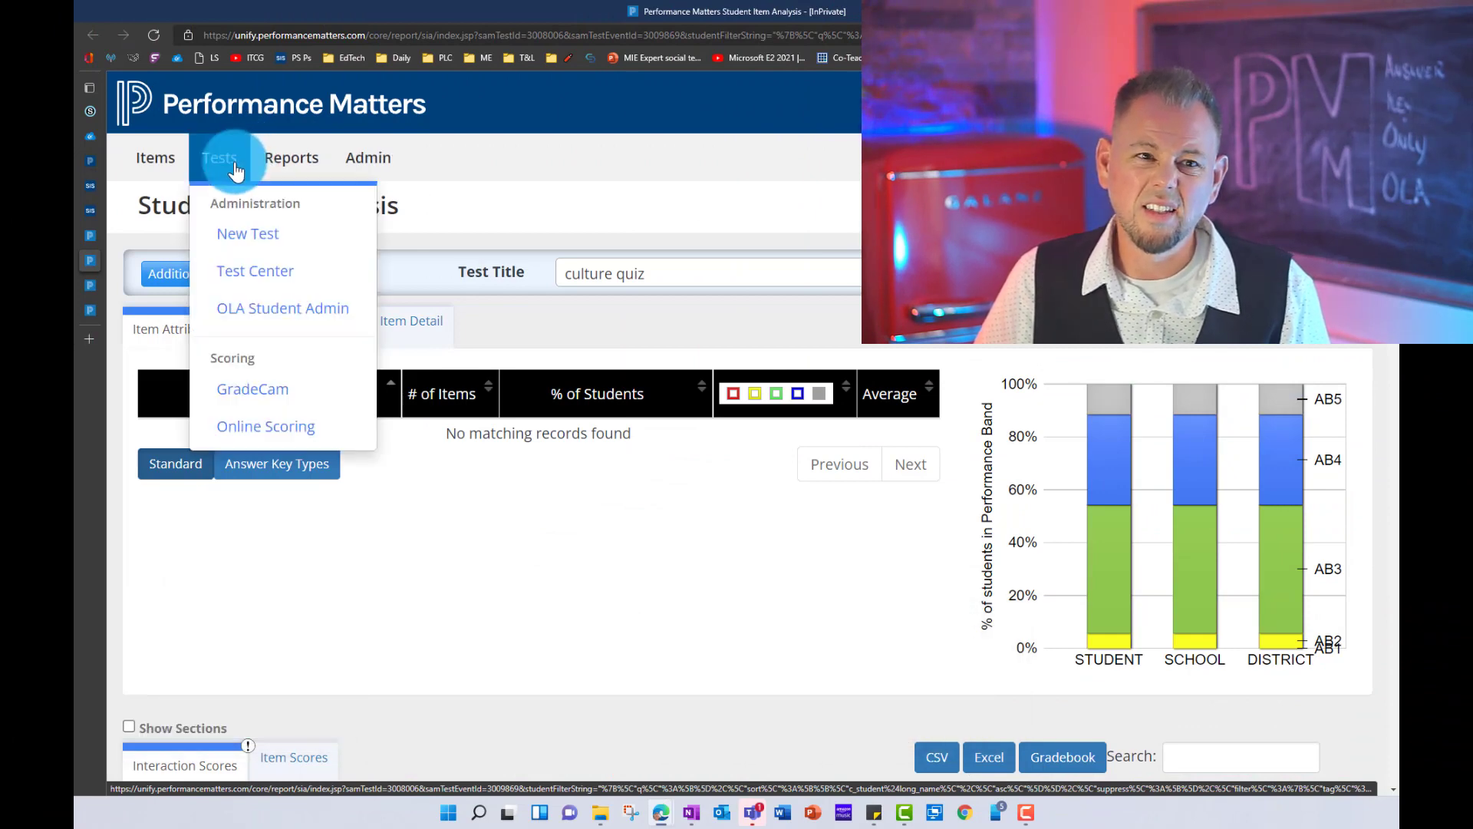
click(283, 310)
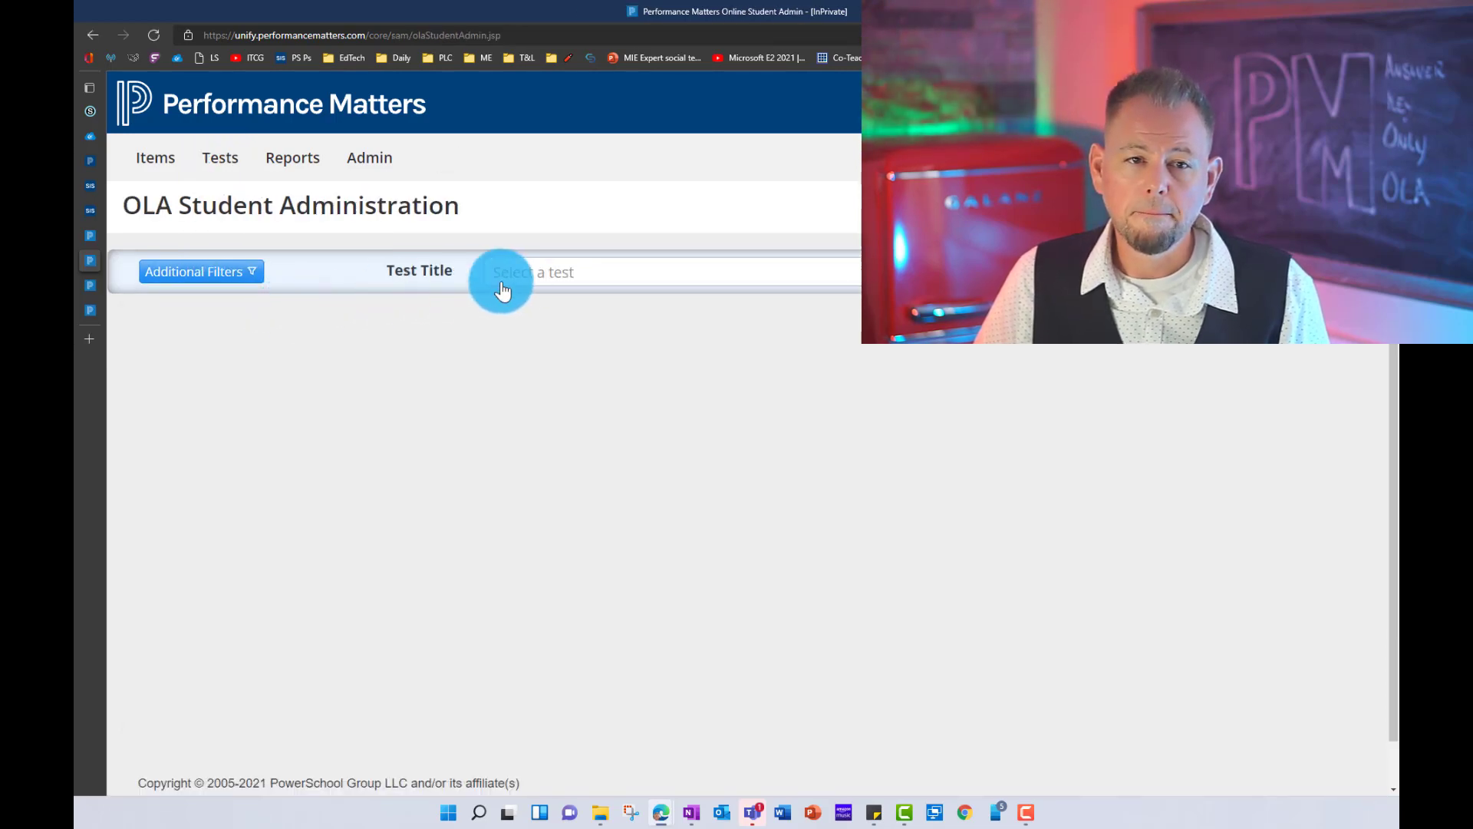
click(551, 280)
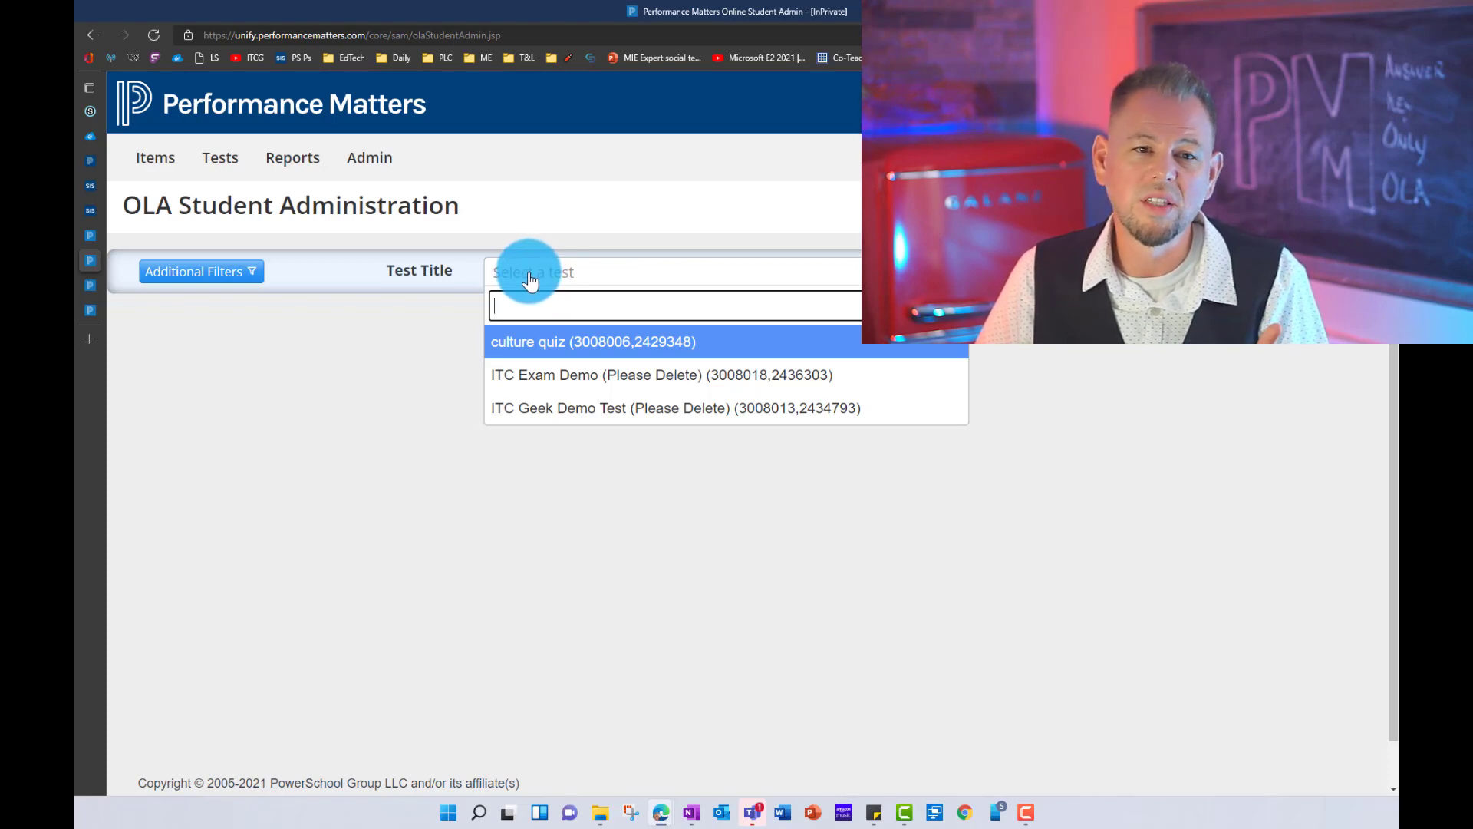
click(586, 375)
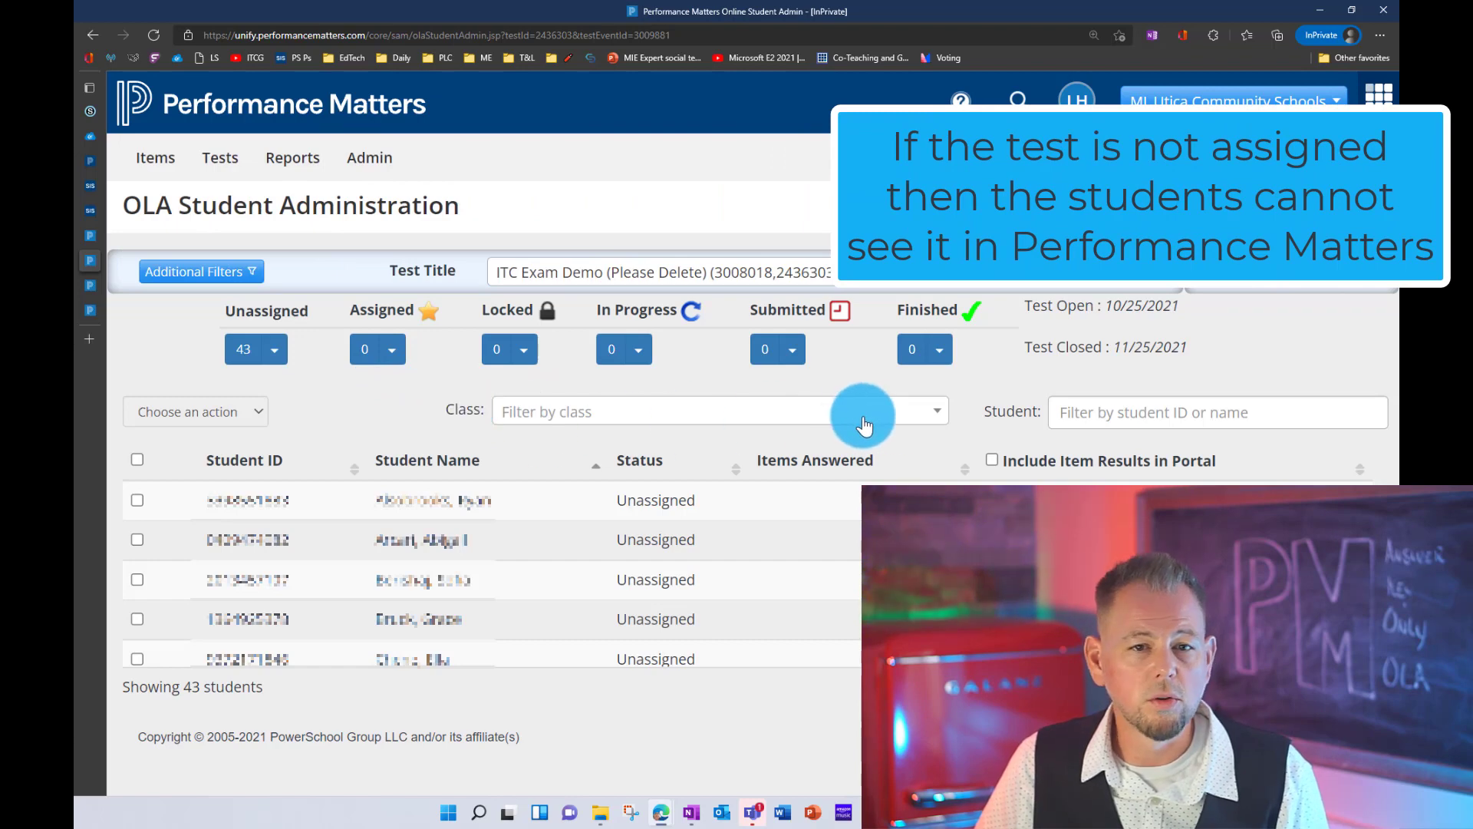
Step: Filter the students to the class SOCIOLOGY - S1 4 and release all of its unassigned students to OLA
click(743, 422)
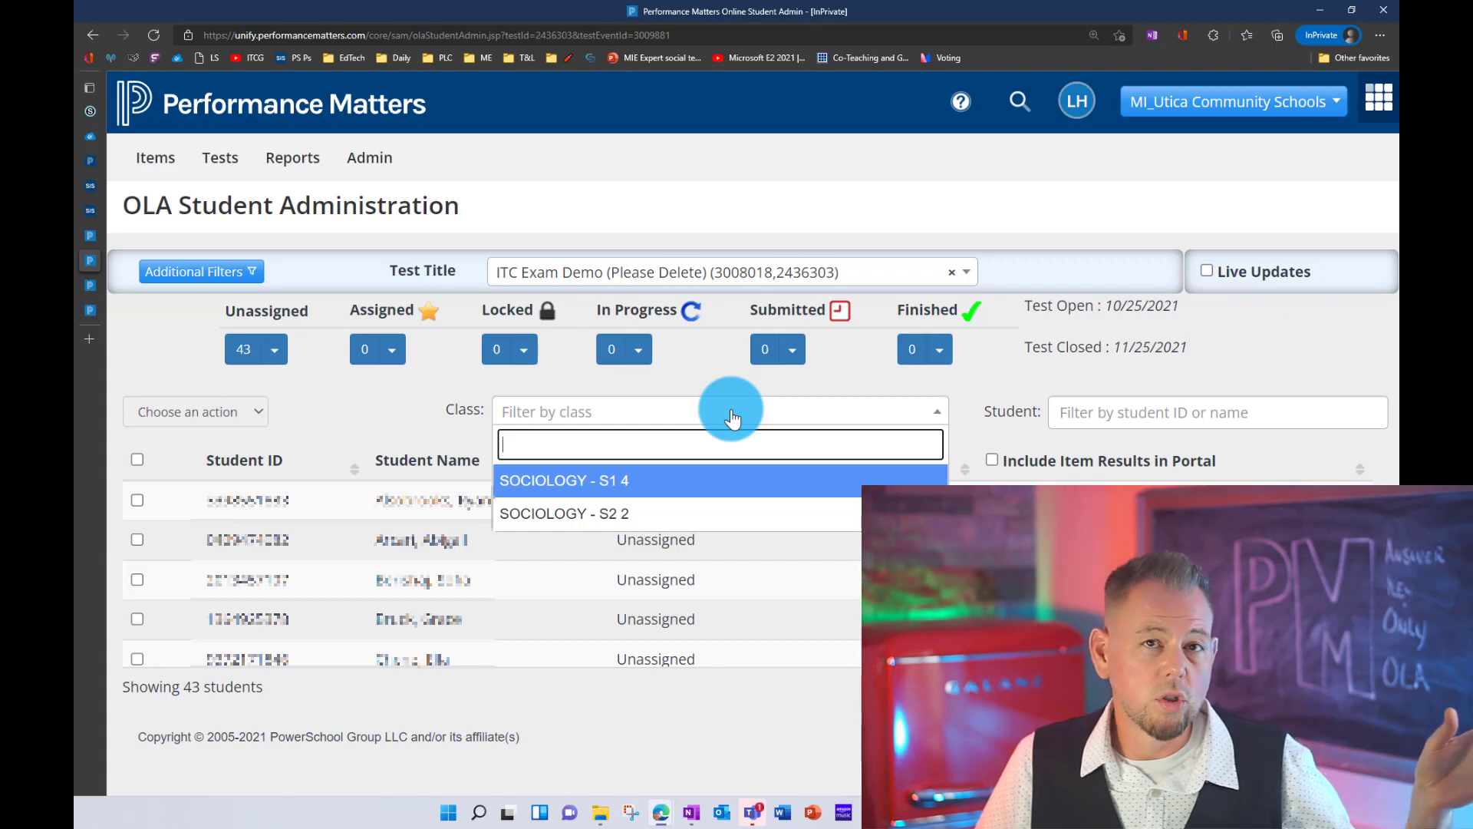
click(636, 497)
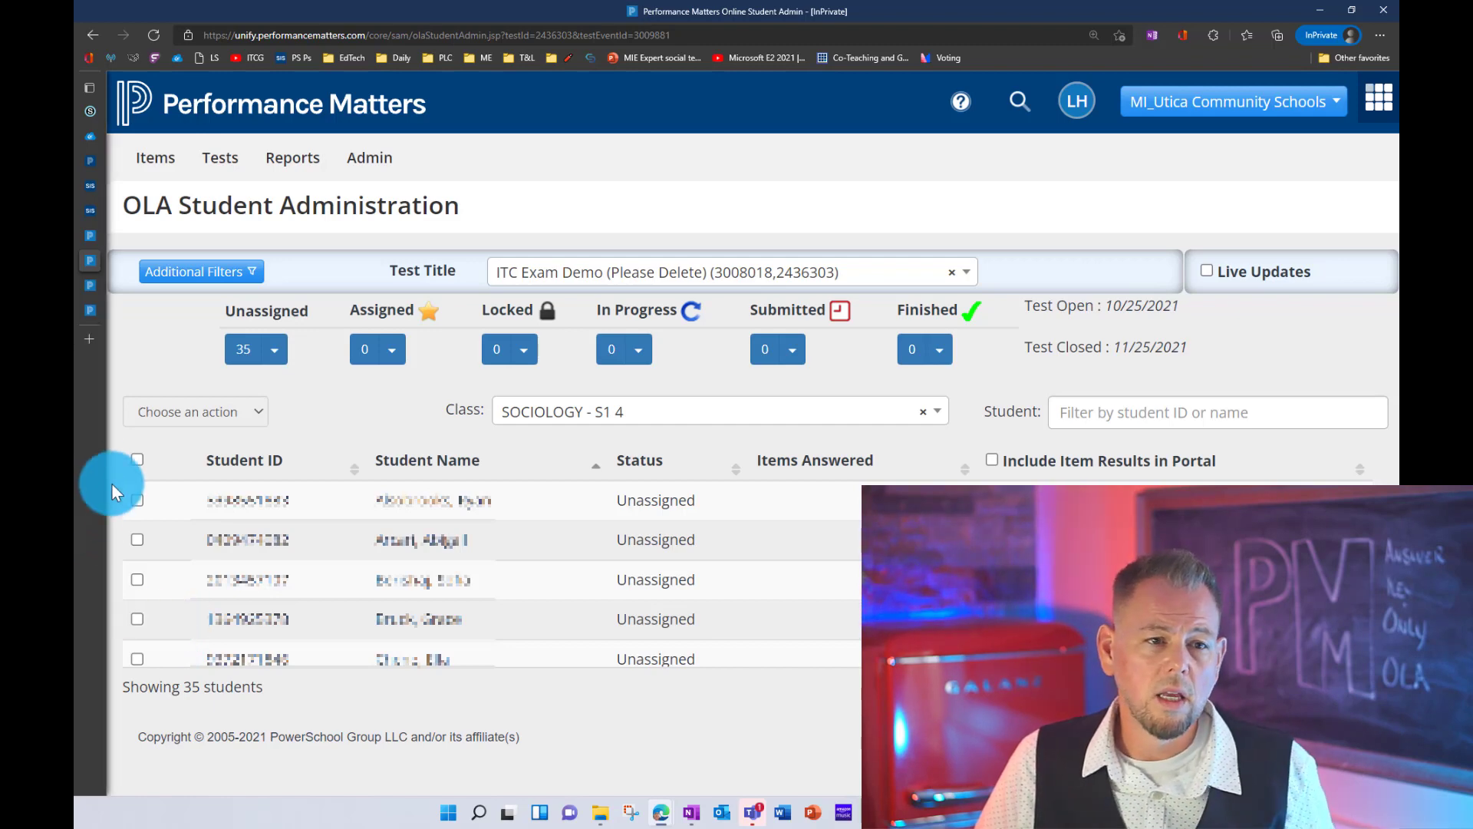
click(137, 460)
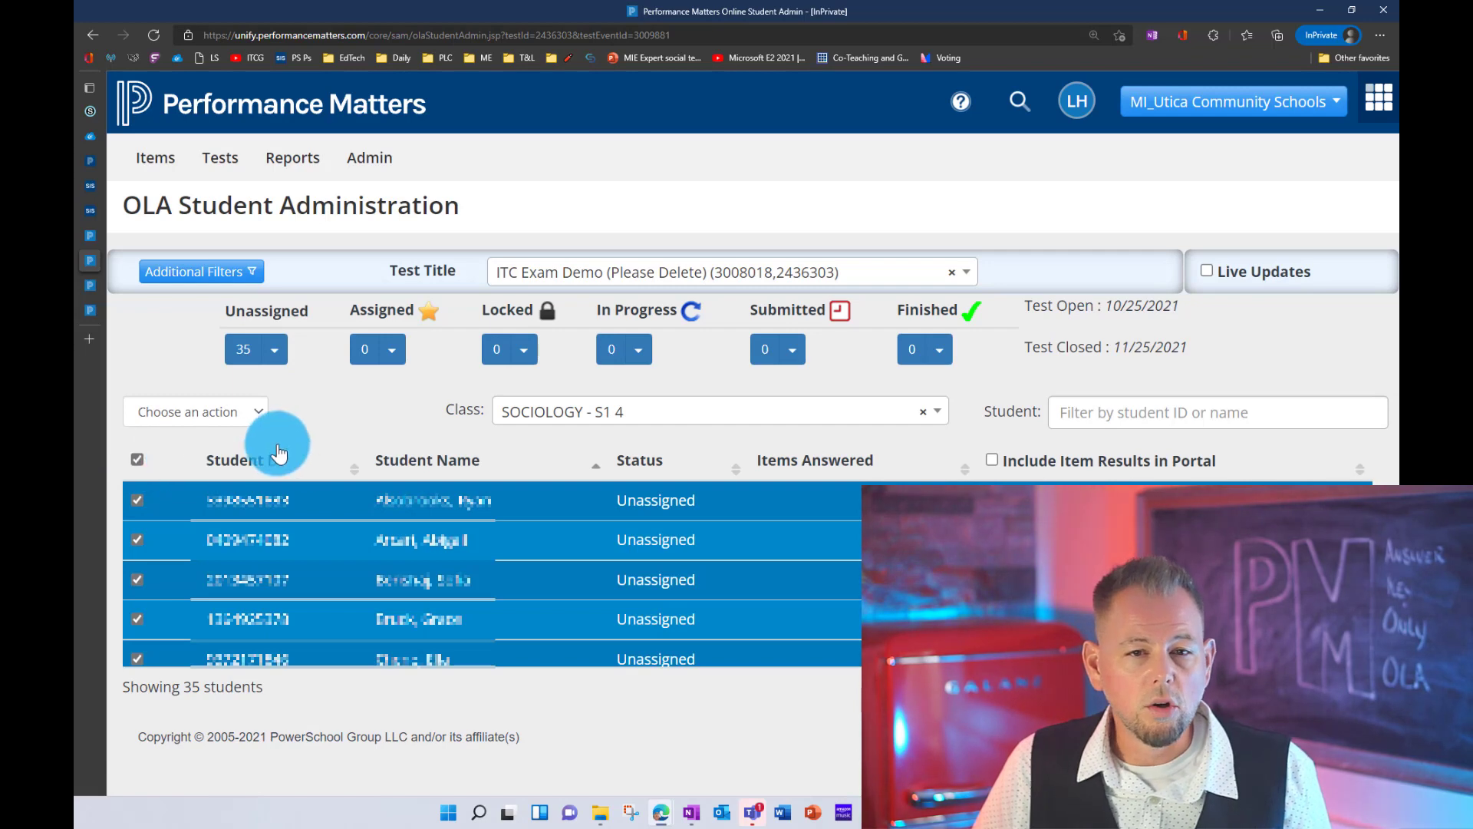
click(234, 412)
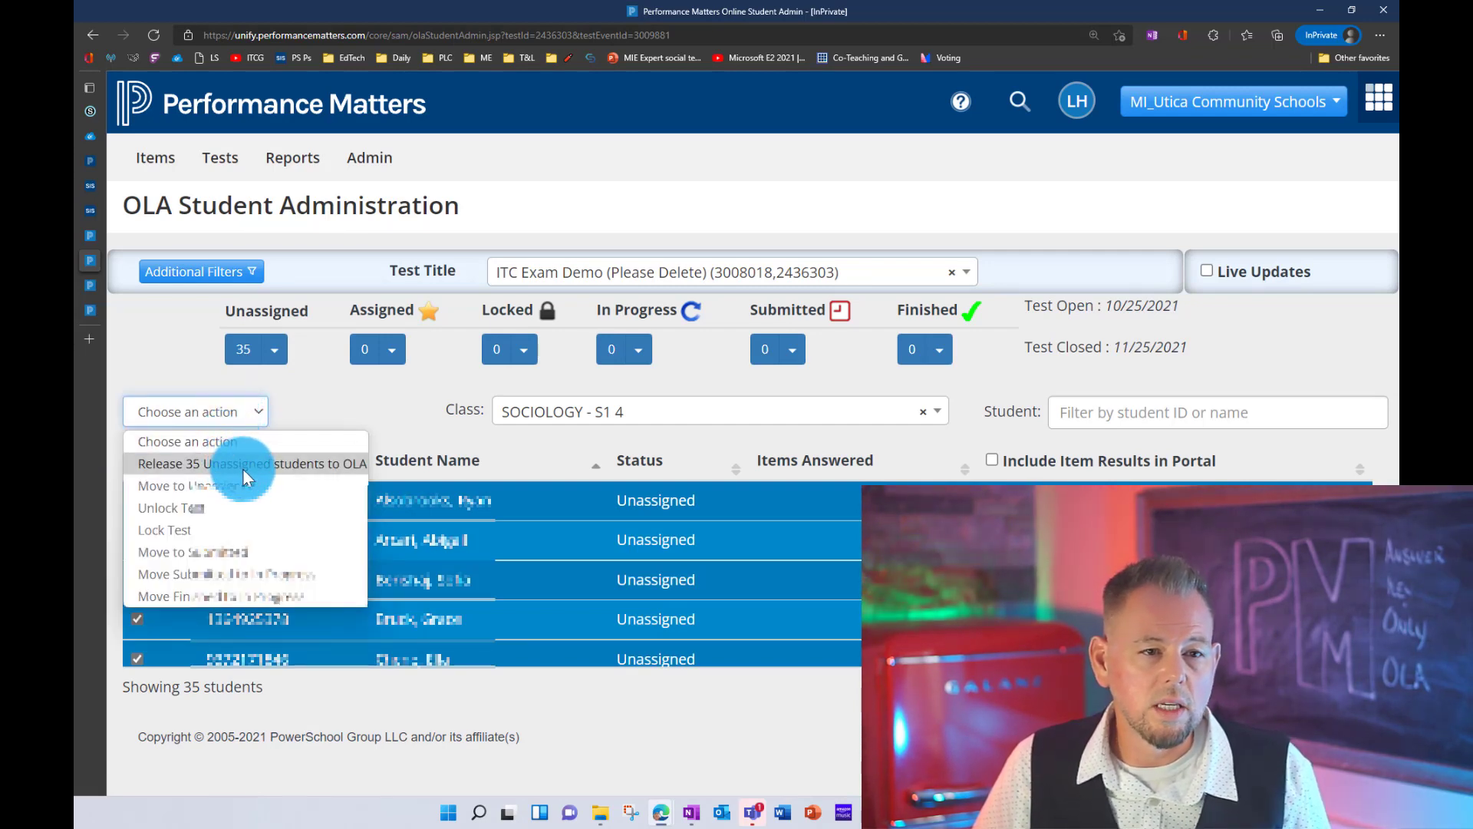
click(295, 463)
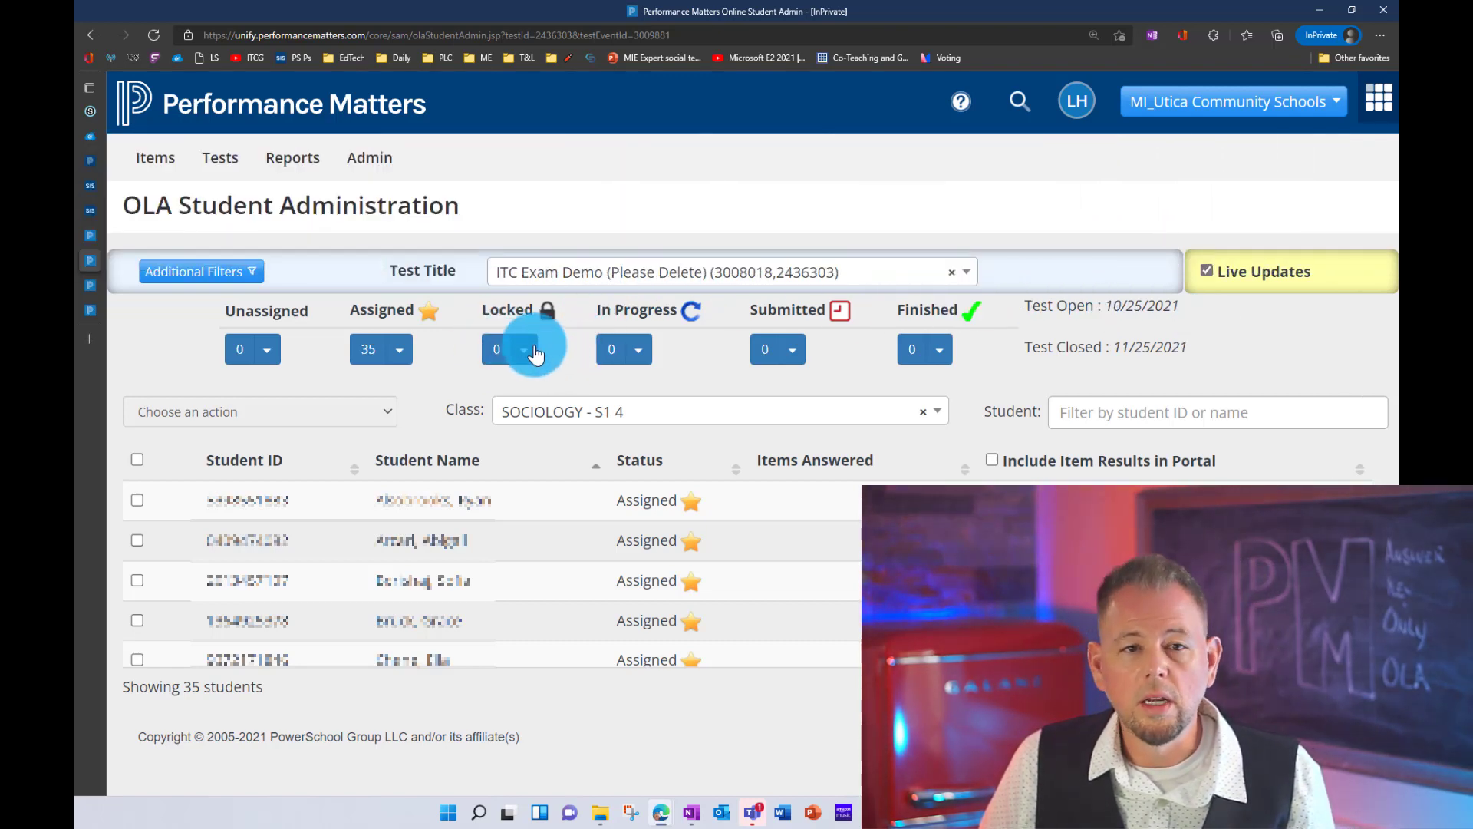
Step: Select one assigned student in the class list and examine the actions available for that student without applying any
scroll(763, 520, down, 3)
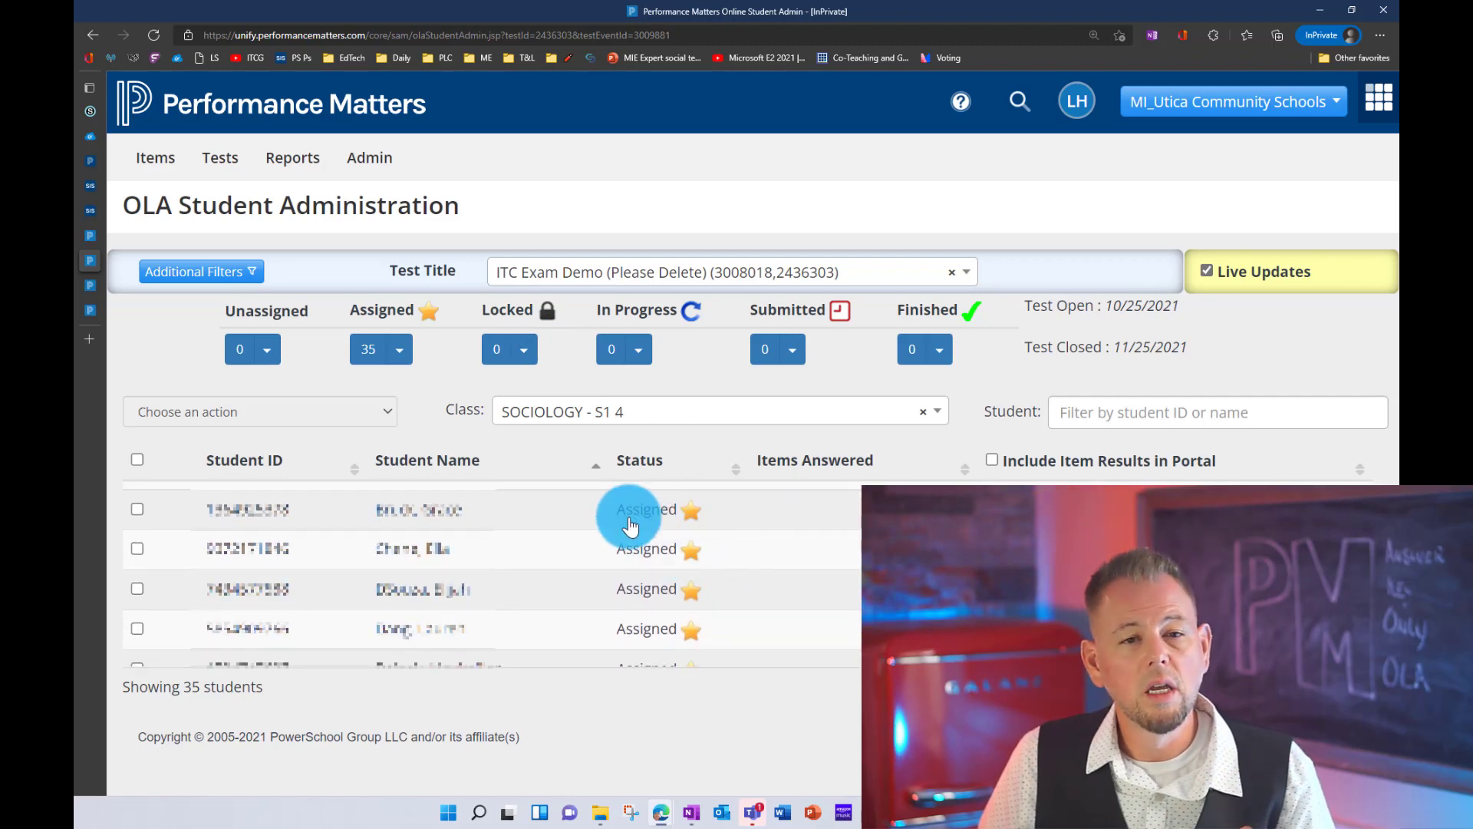
click(142, 549)
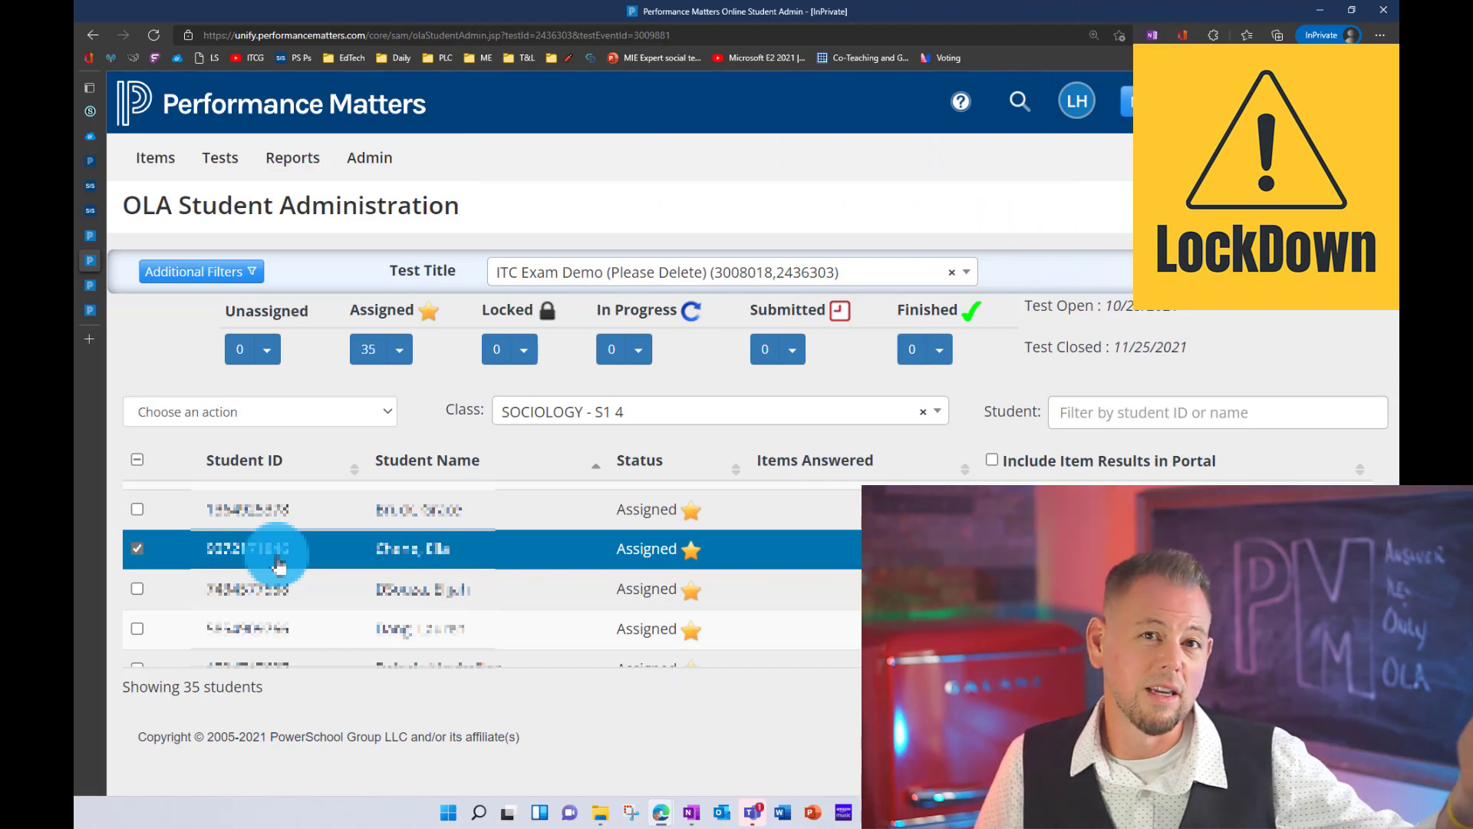
click(135, 509)
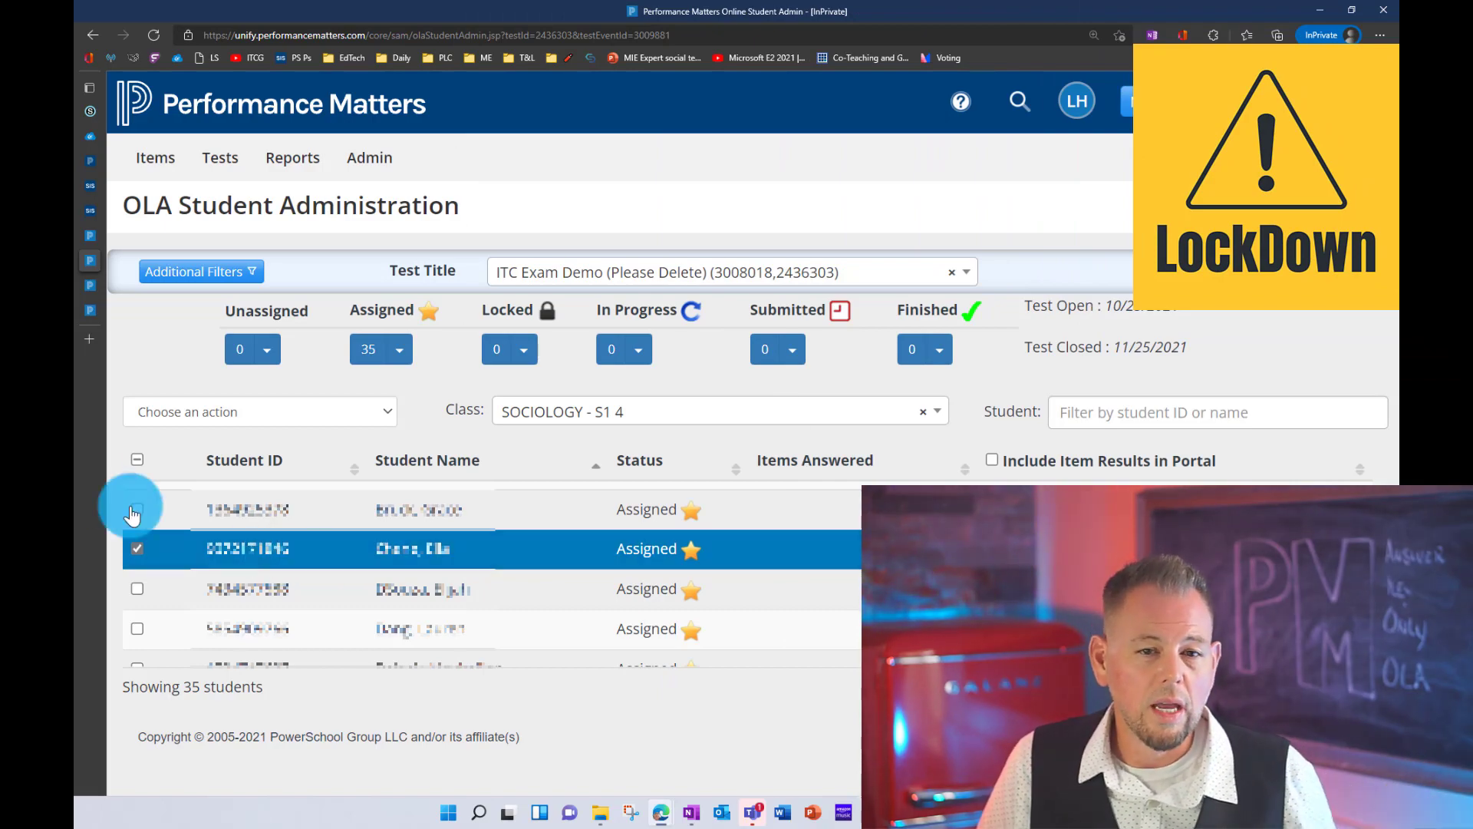
click(201, 412)
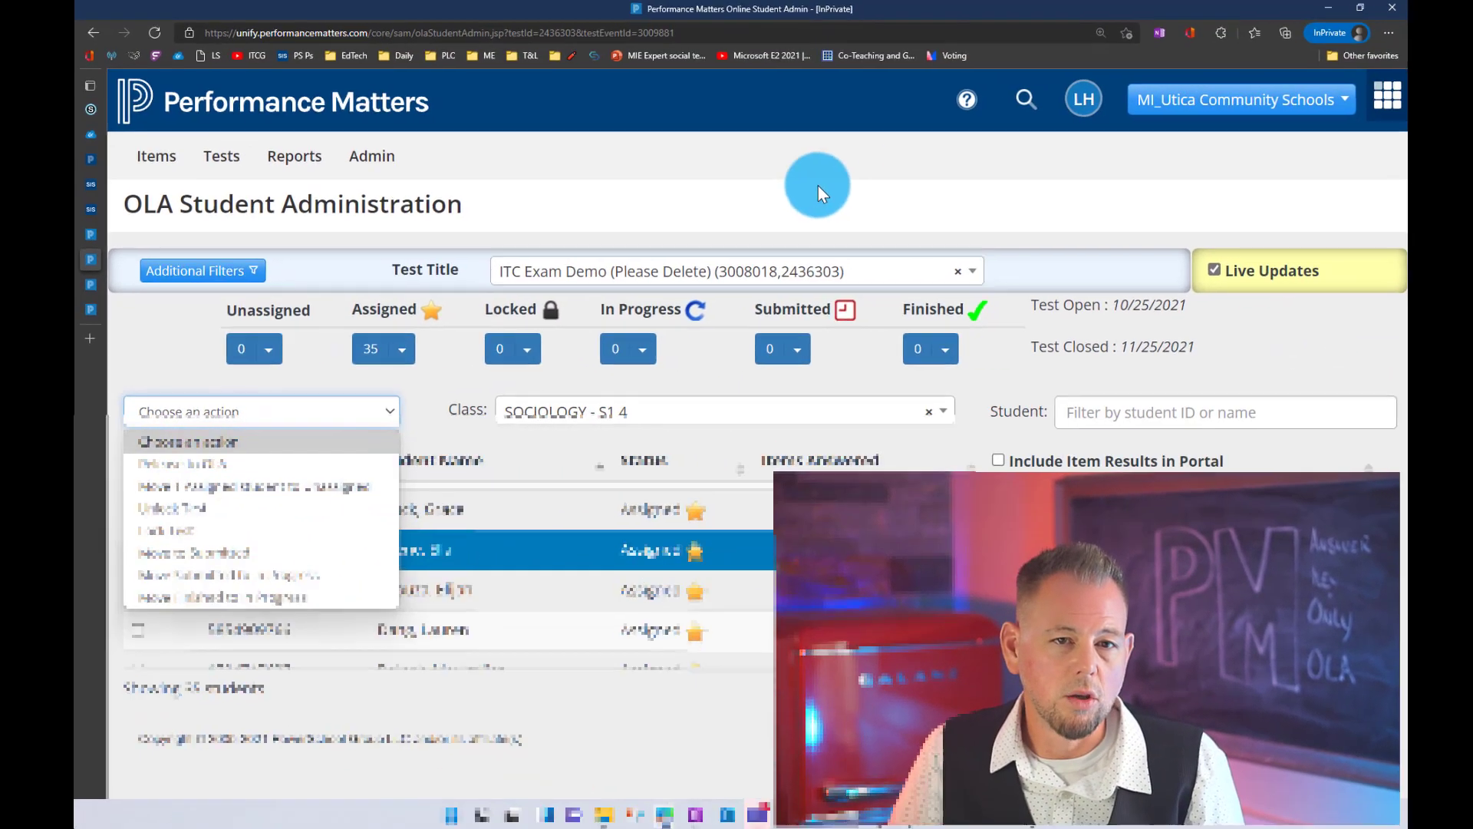
click(813, 187)
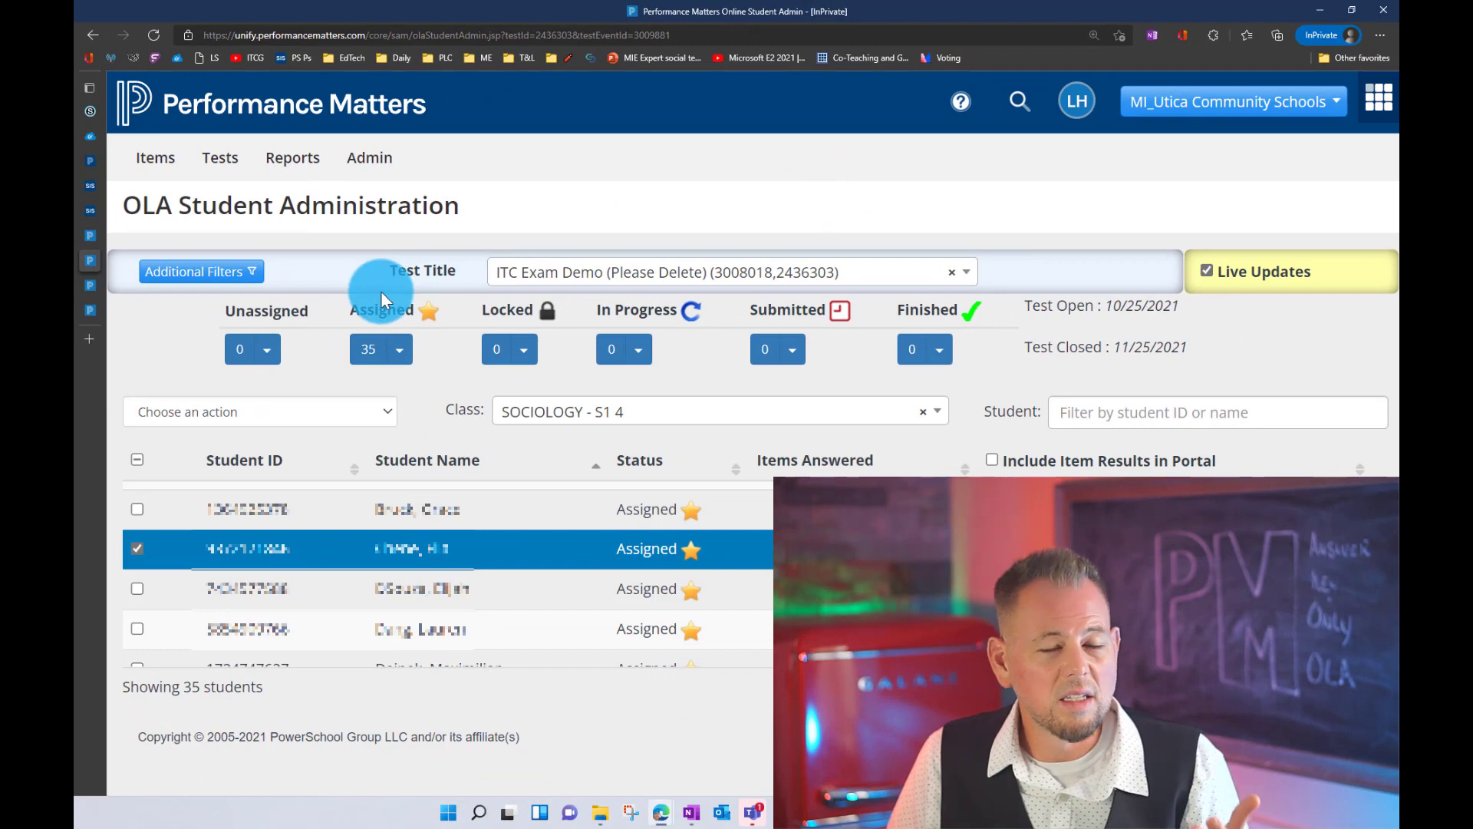